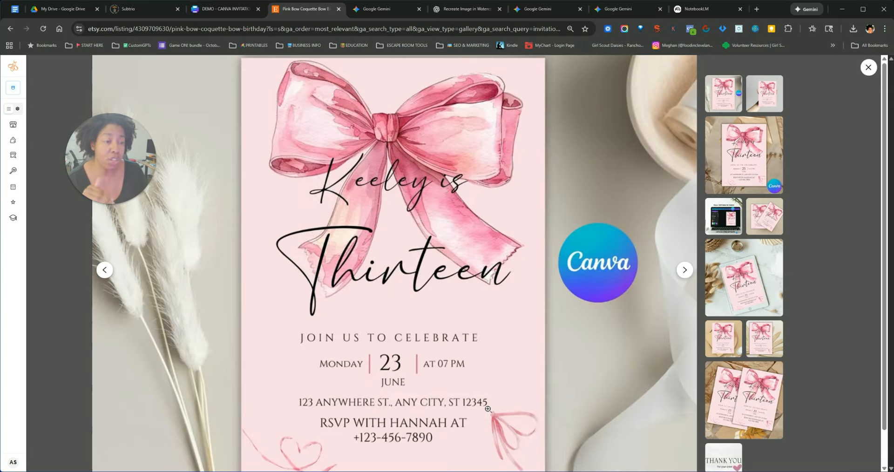
Switch to the Gemini conversation, enlarge the page, and review the reference bow invitation with its 5:7 redesign prompt
left_click(378, 10)
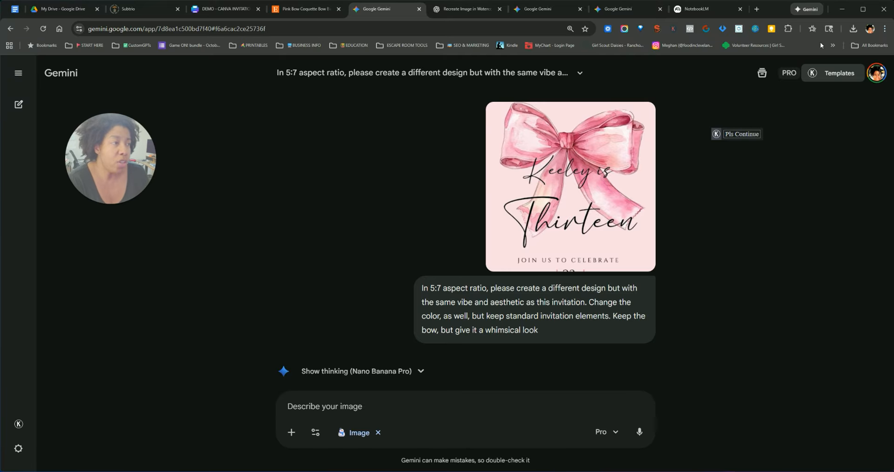
left_click(884, 28)
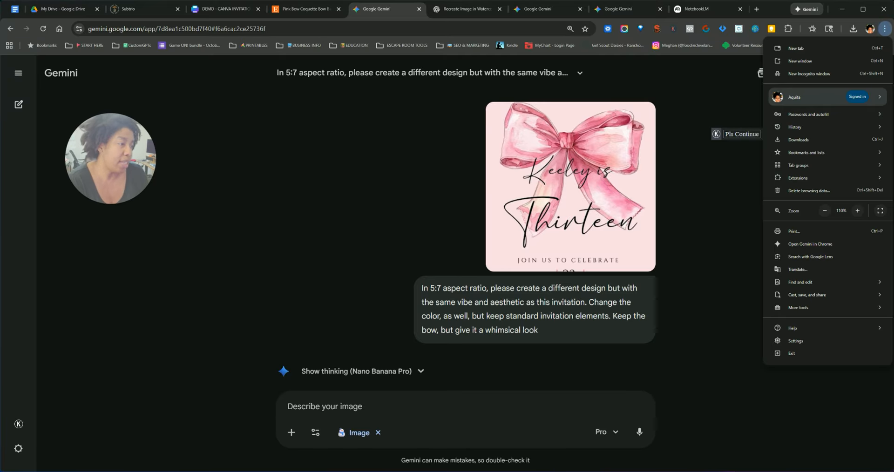
left_click(856, 211)
left_click(857, 211)
left_click(578, 200)
scroll(536, 214, "down", 3)
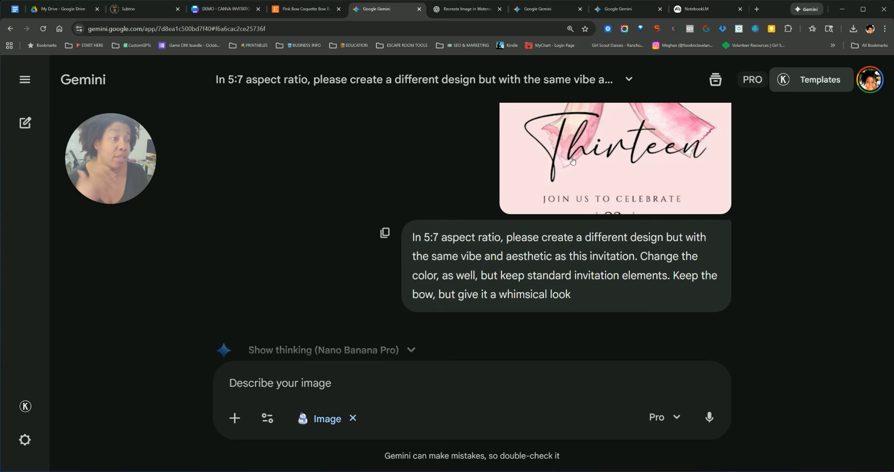
scroll(651, 197, "up", 2)
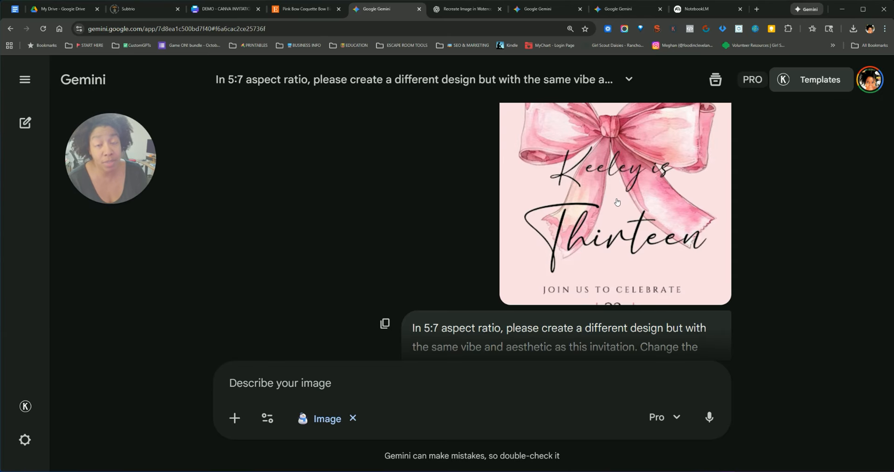
scroll(616, 208, "down", 3)
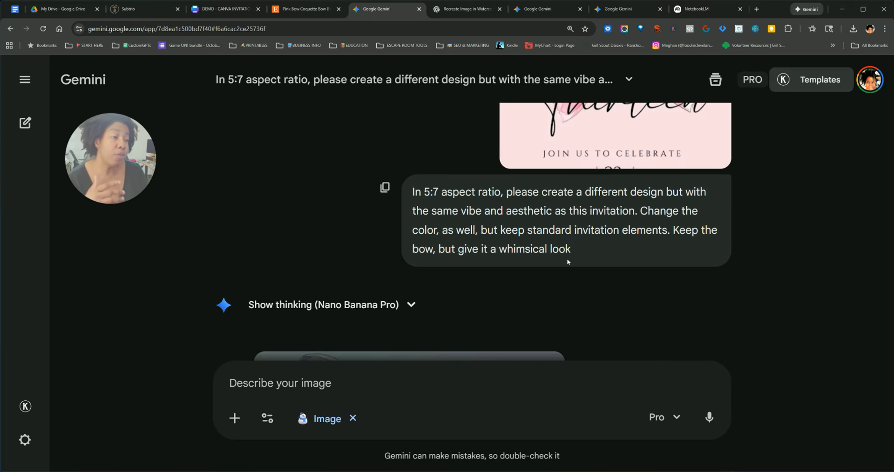
scroll(590, 204, "up", 4)
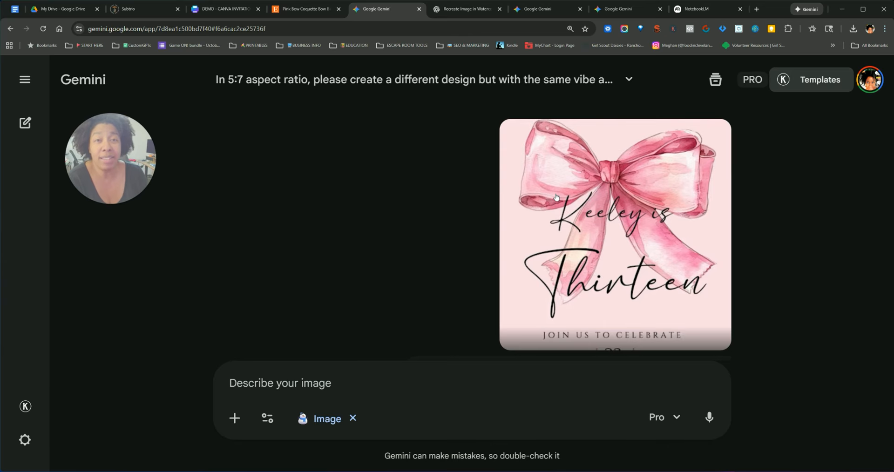
scroll(555, 197, "down", 2)
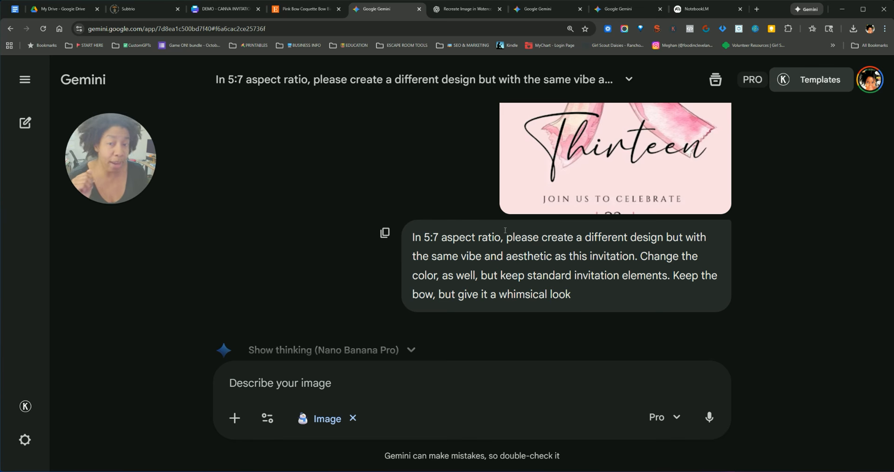
scroll(460, 242, "down", 5)
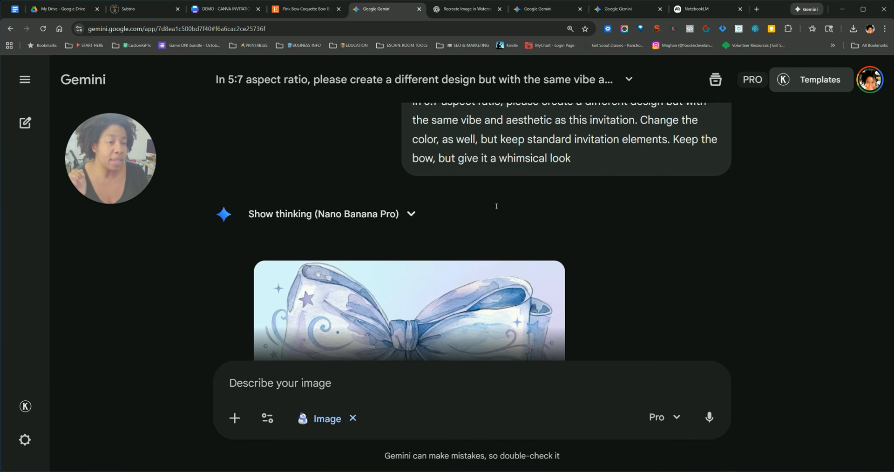
Reduce the page zoom to show the generated whimsical bow invitation and compare it with the original Etsy listing image
left_click(884, 29)
left_click(824, 212)
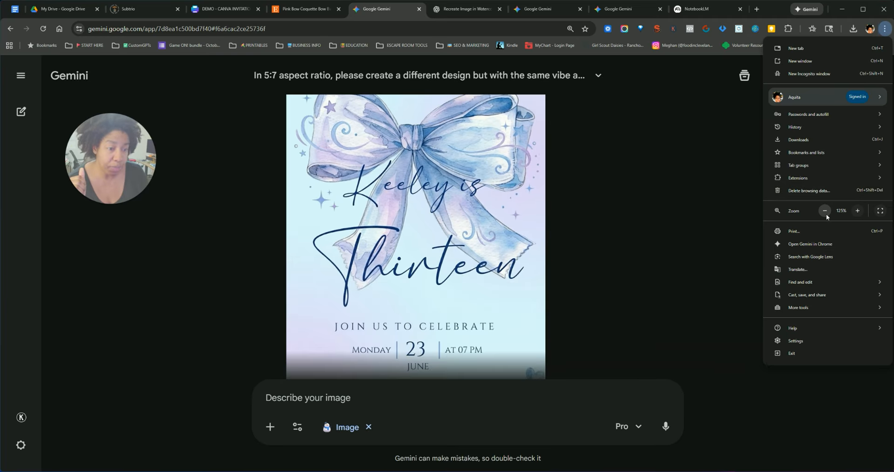
left_click(825, 211)
left_click(824, 212)
left_click(500, 227)
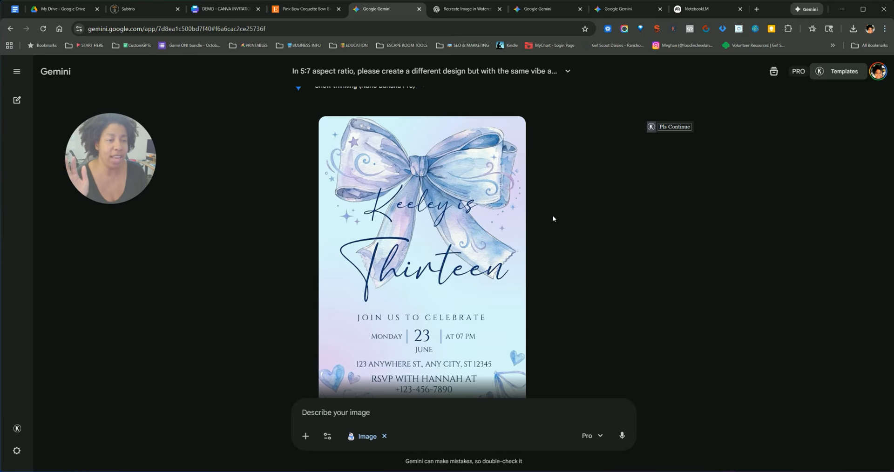
scroll(489, 186, "down", 1)
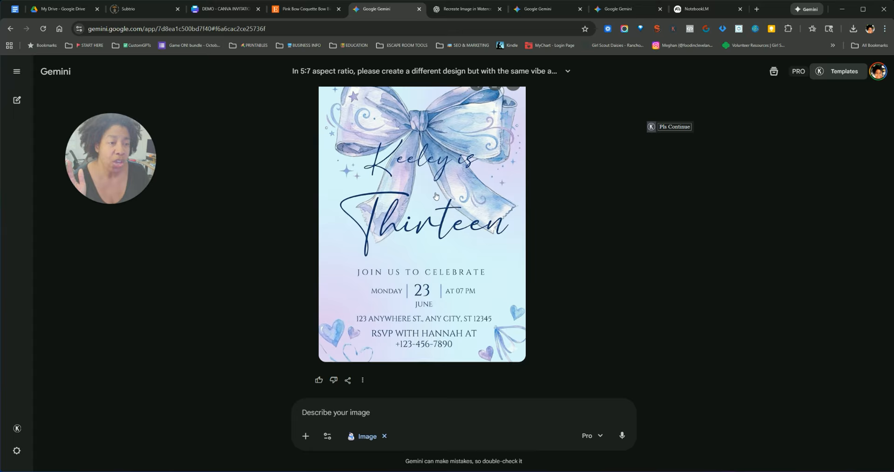
left_click(309, 14)
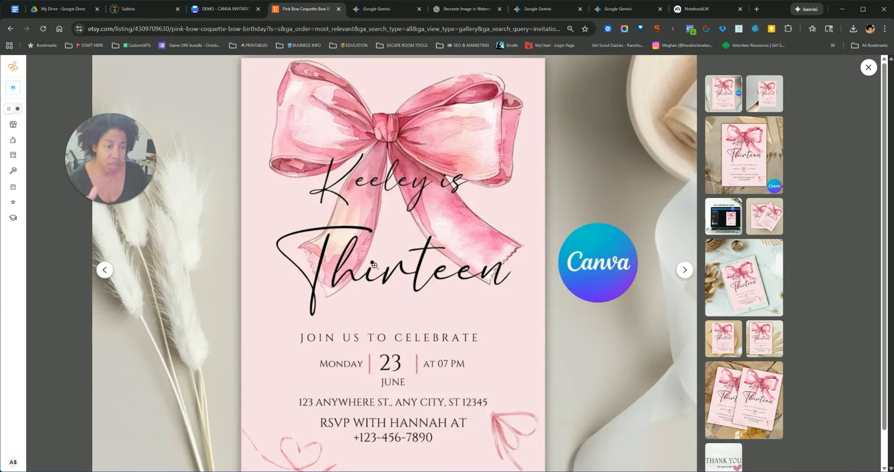
left_click(402, 14)
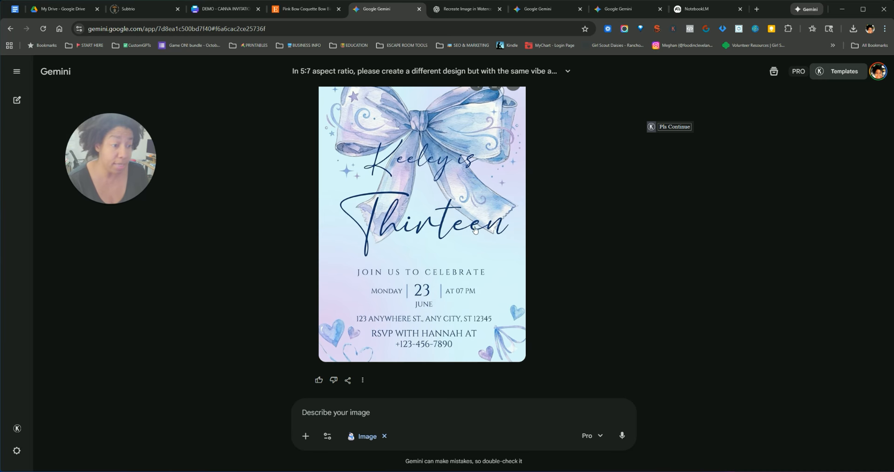
Download the generated blue and purple whimsical bow invitation from the conversation
scroll(470, 232, "down", 6)
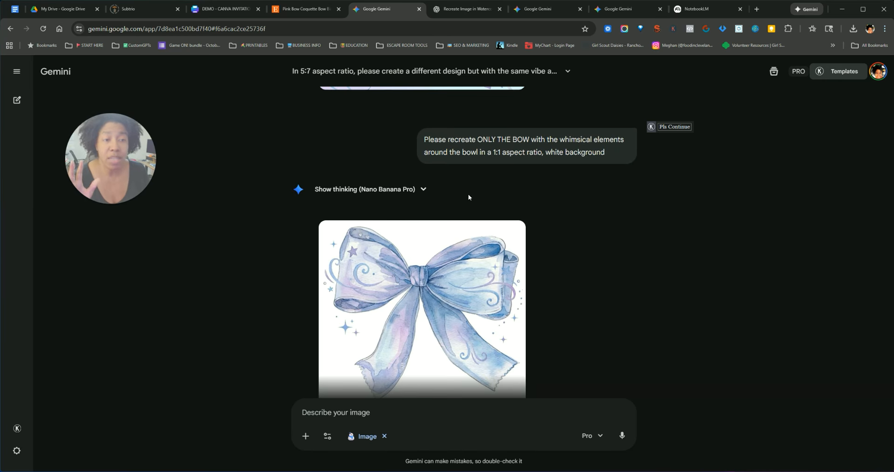
scroll(461, 200, "up", 6)
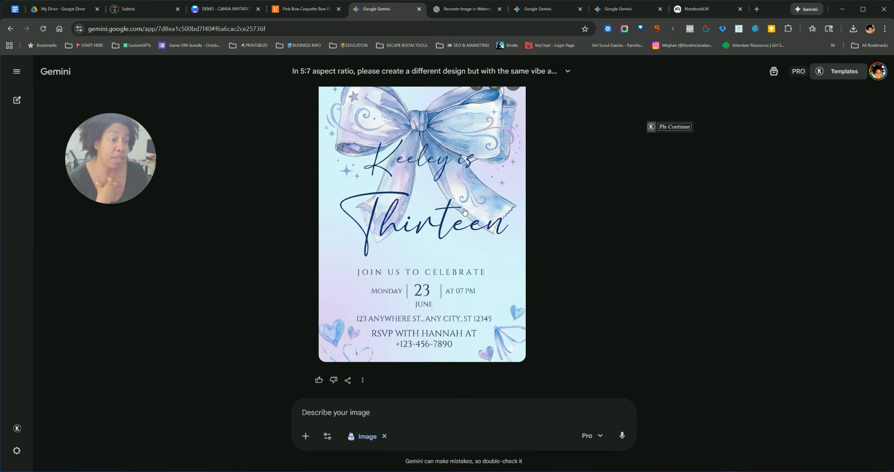
scroll(464, 212, "up", 2)
scroll(463, 212, "down", 1)
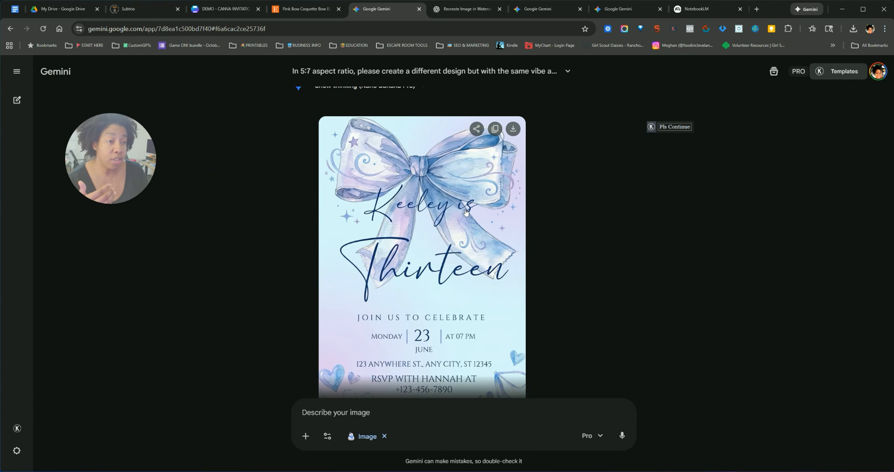
left_click(512, 130)
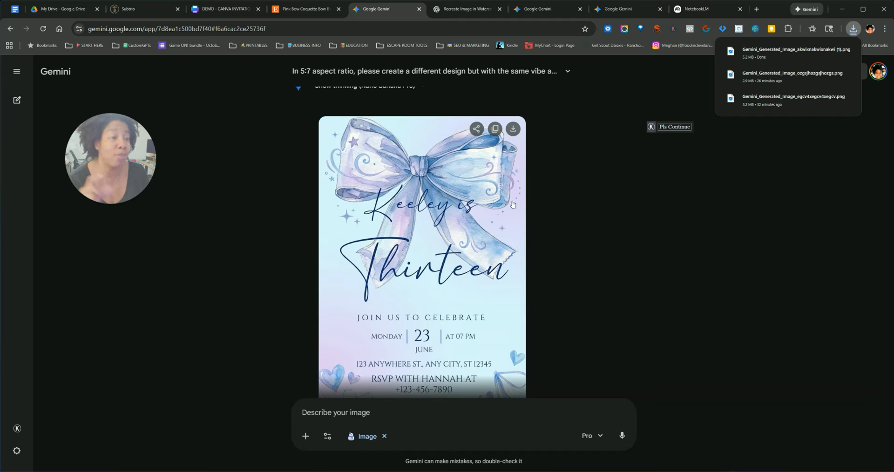
Enlarge the page zoom to 125% and examine the bow-only prompt with its 1:1 white-background image
scroll(513, 204, "down", 1)
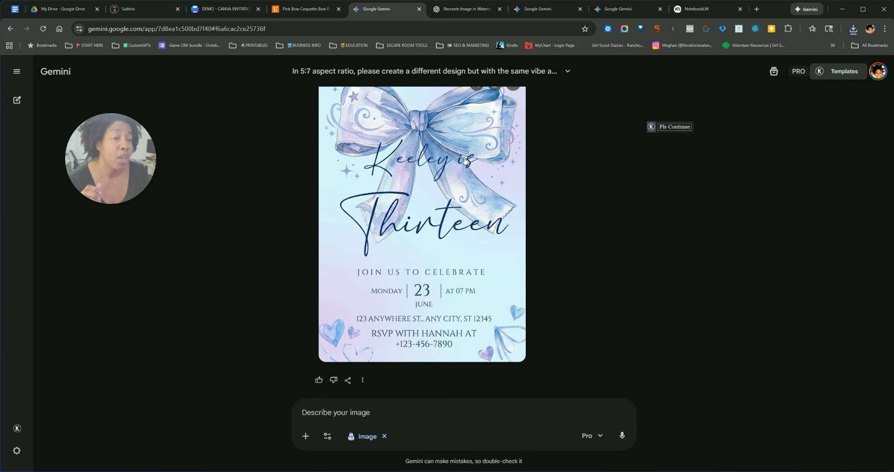
scroll(462, 158, "down", 5)
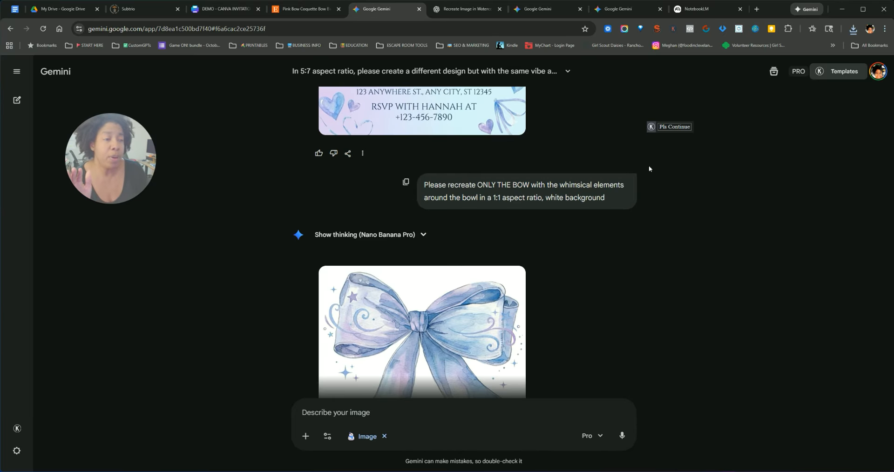
left_click(884, 29)
left_click(857, 211)
left_click(857, 211)
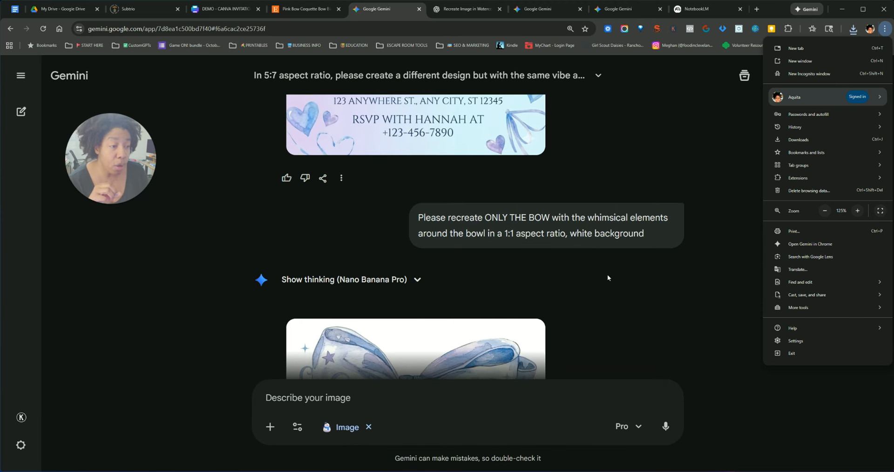
left_click(602, 223)
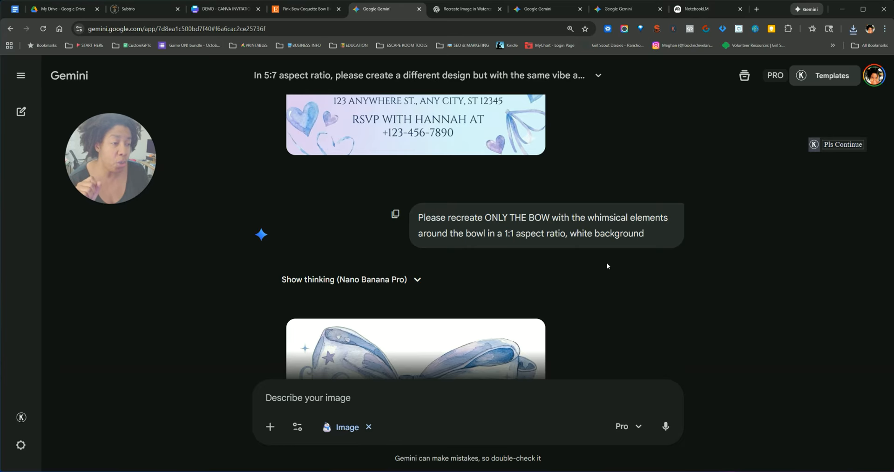
scroll(607, 265, "down", 4)
mouse_move(482, 254)
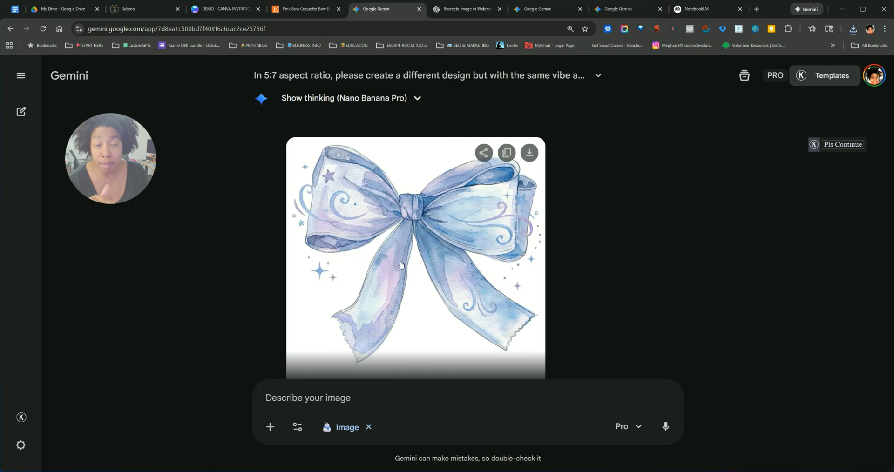
Review the prompts and images for the bottom whimsical elements, their alternative layout, and the 4:5 purplish background
scroll(449, 256, "down", 5)
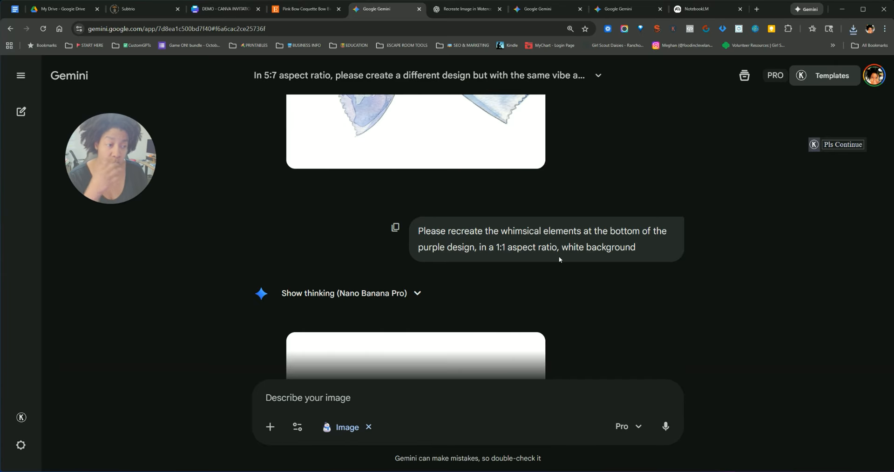
scroll(558, 256, "down", 5)
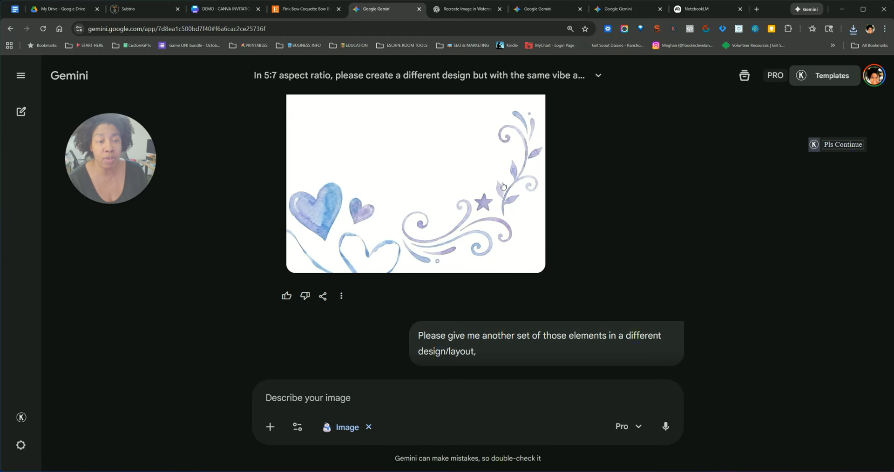
scroll(503, 186, "down", 2)
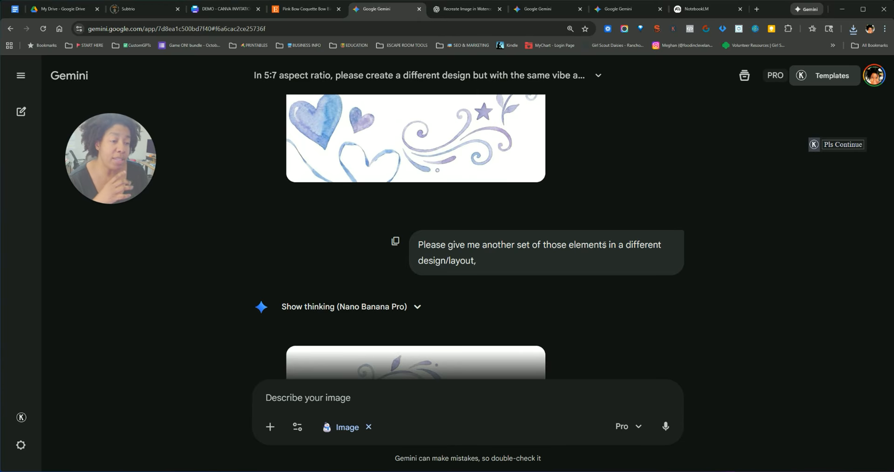
scroll(428, 256, "down", 5)
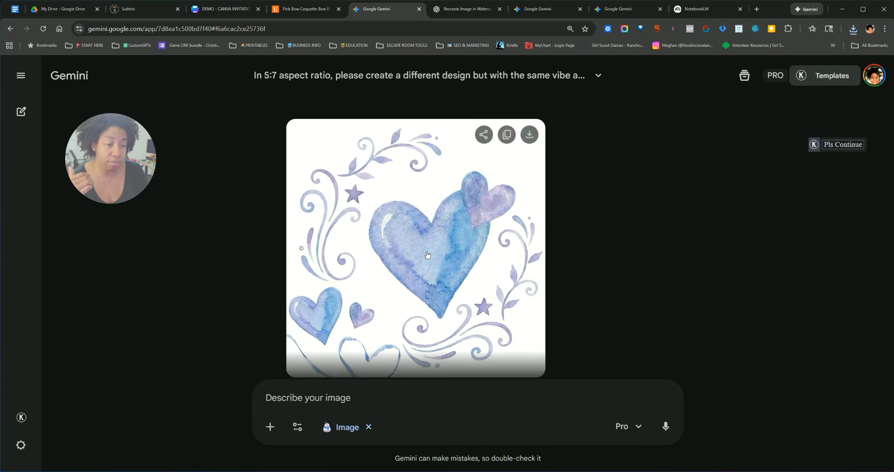
scroll(557, 227, "down", 6)
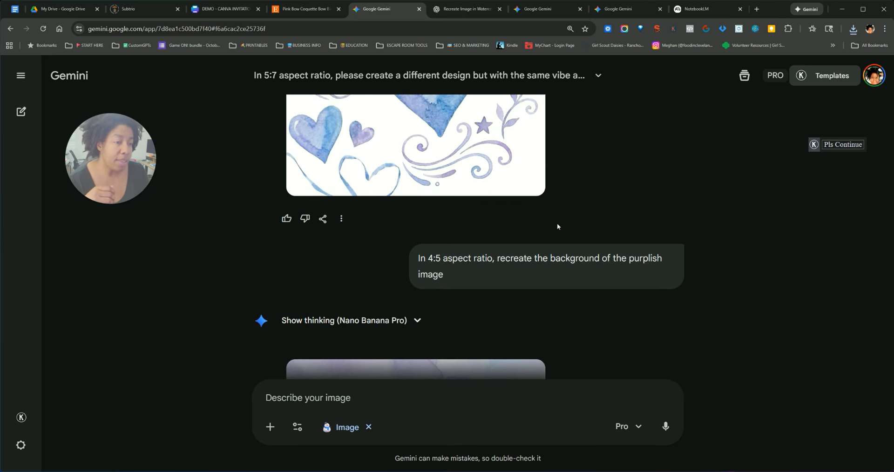
scroll(462, 234, "down", 2)
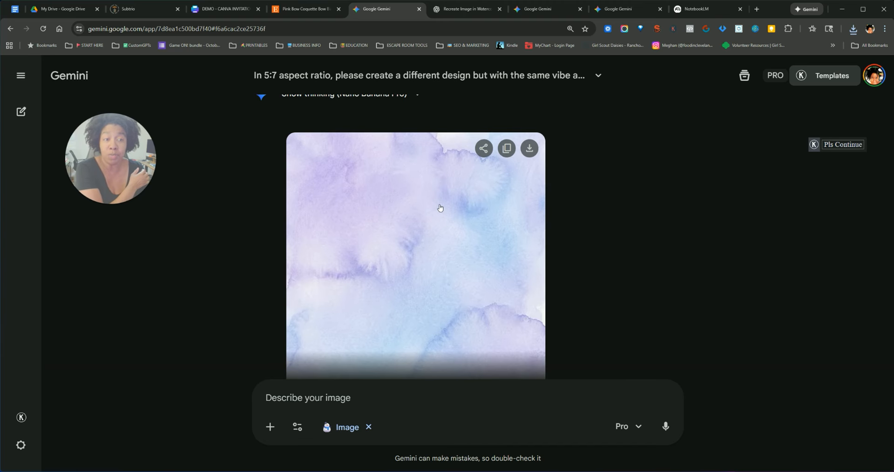
Examine the lavender and greenery images, their deeper-green revision, and the comic-style version of the reference bow invitation
scroll(440, 207, "down", 10)
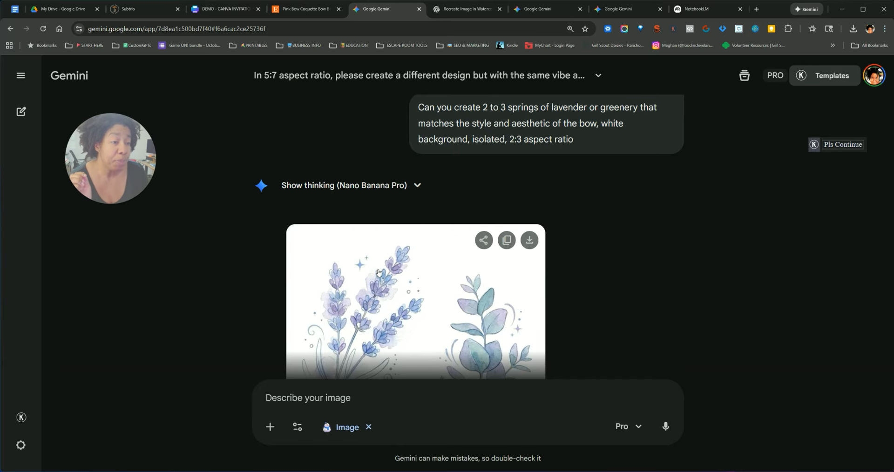
scroll(409, 265, "down", 5)
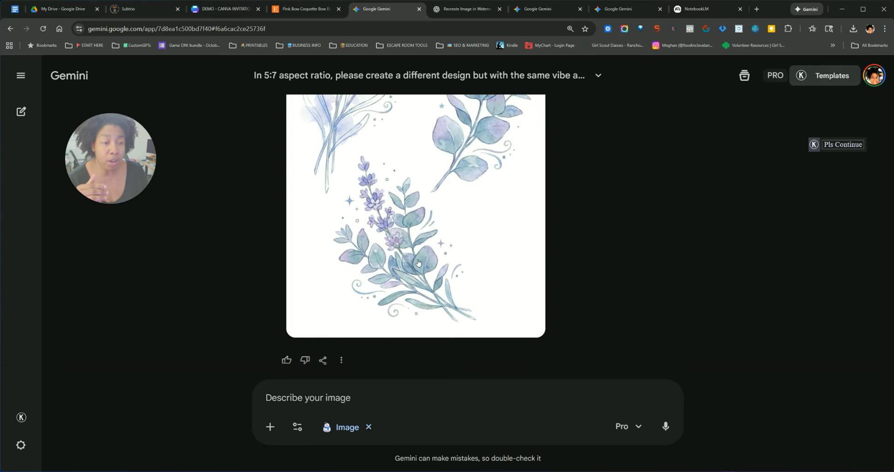
scroll(418, 262, "down", 3)
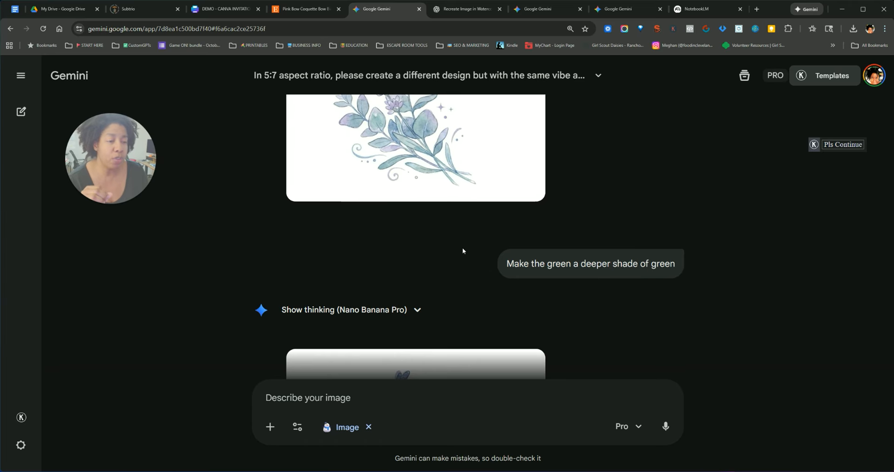
scroll(463, 251, "down", 5)
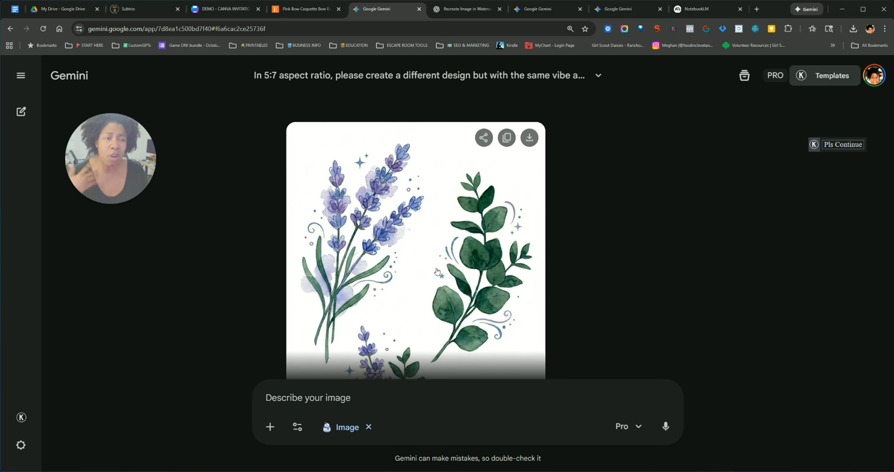
scroll(432, 274, "down", 5)
scroll(438, 259, "down", 7)
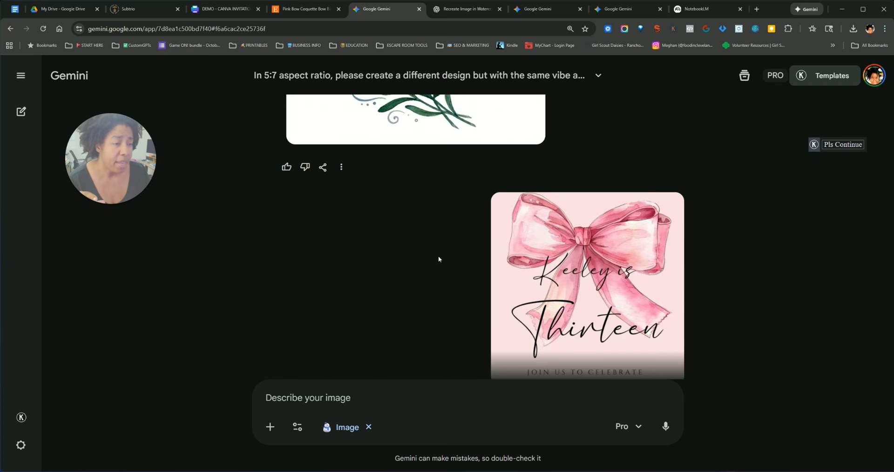
scroll(438, 259, "down", 3)
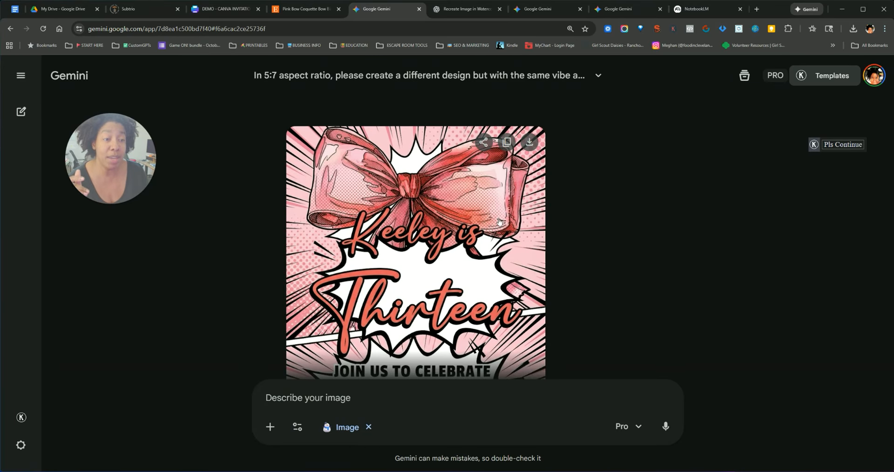
scroll(493, 222, "down", 1)
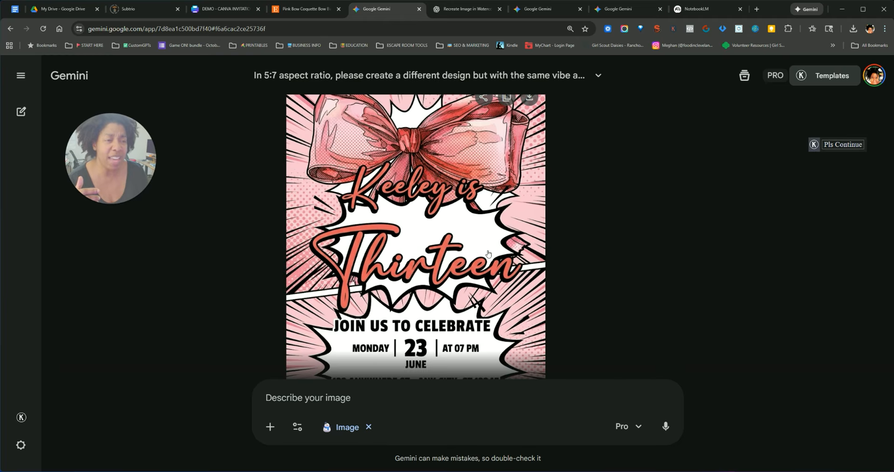
Examine the chalkboard back-to-school version of the invitation and the background-only prompt with its pastel image
scroll(487, 253, "down", 9)
scroll(488, 253, "down", 1)
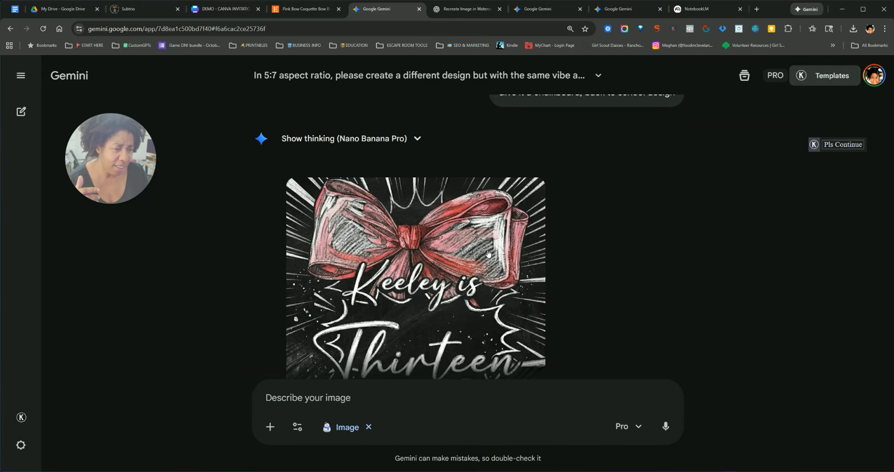
scroll(432, 259, "down", 2)
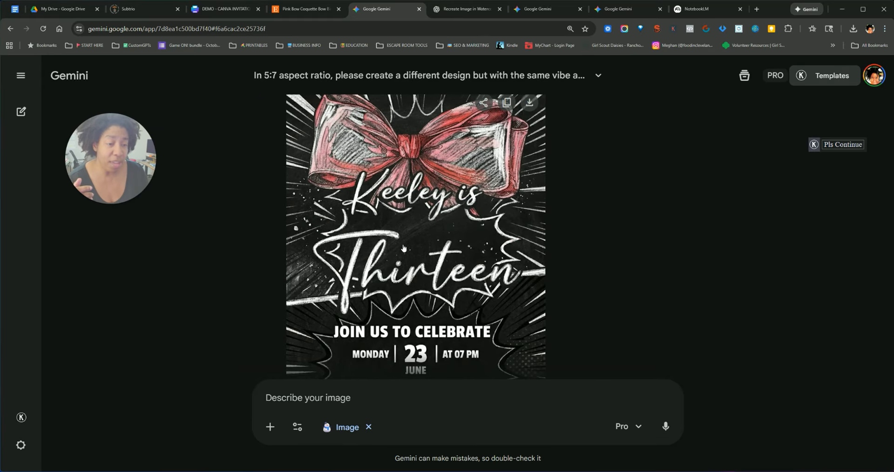
scroll(435, 271, "down", 2)
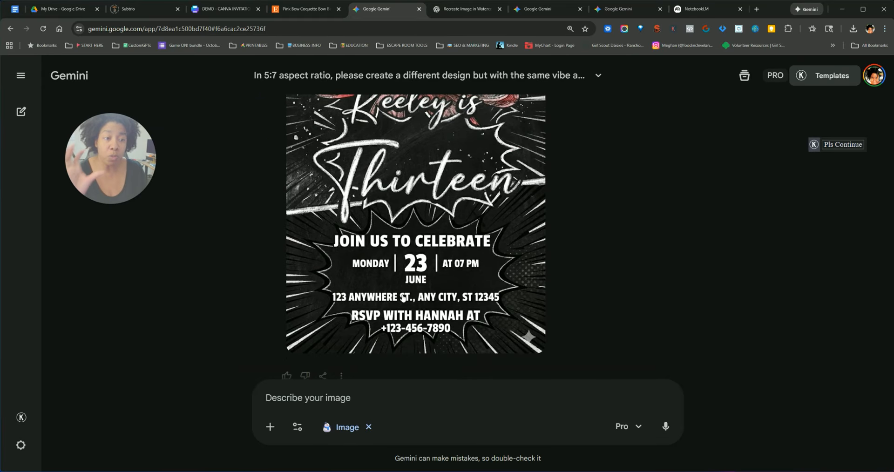
scroll(403, 297, "down", 9)
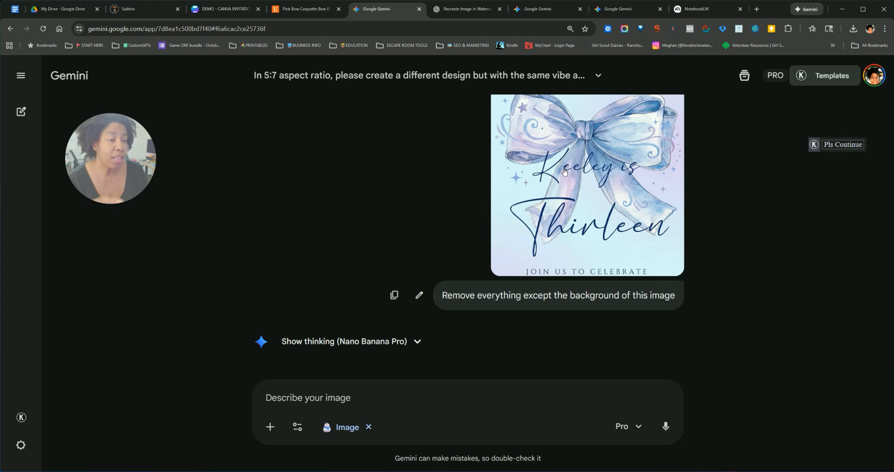
scroll(444, 219, "down", 1)
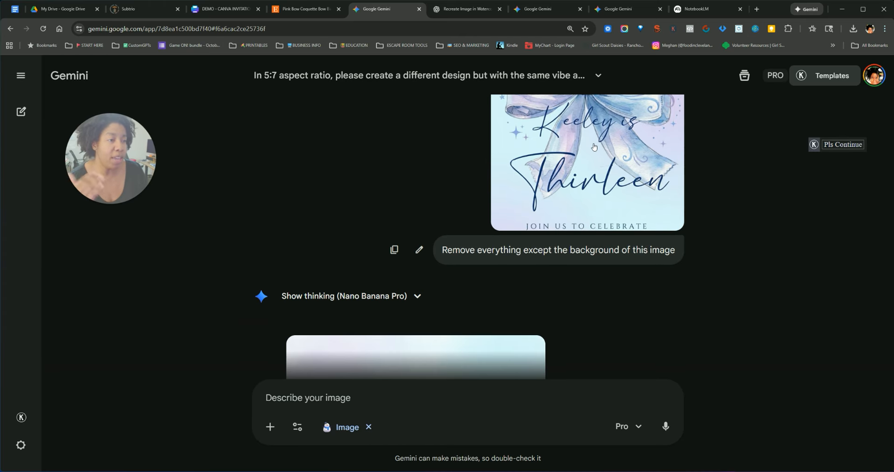
scroll(567, 193, "down", 2)
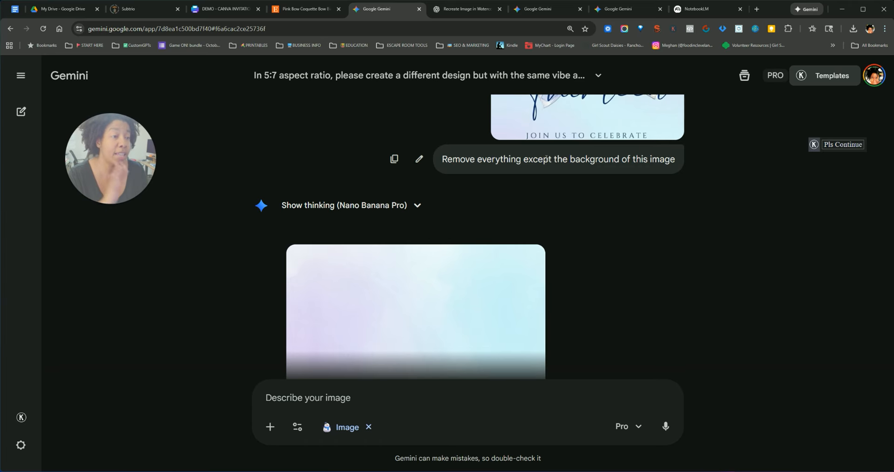
scroll(564, 207, "down", 3)
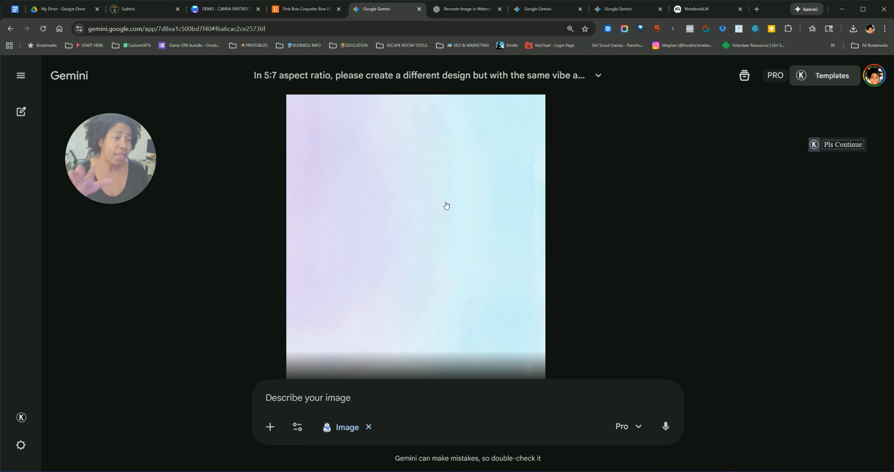
scroll(438, 195, "down", 1)
scroll(437, 196, "up", 1)
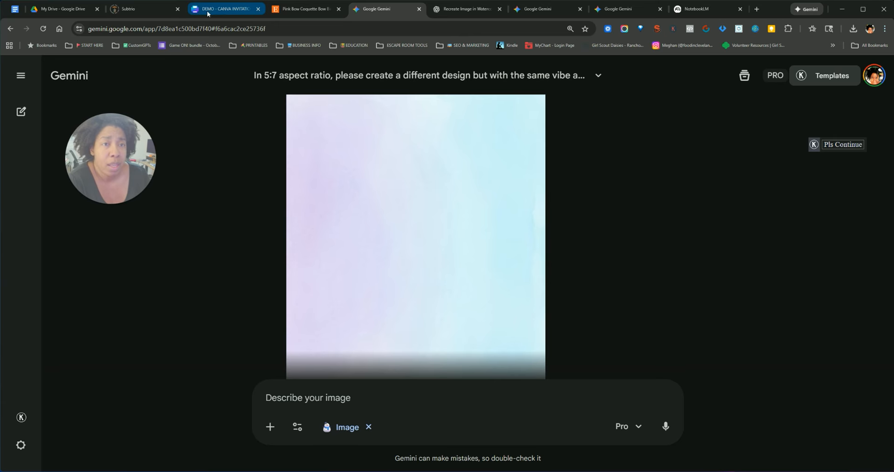
Switch to the Canva invitation template, show the uploaded images, and duplicate page 1
left_click(232, 9)
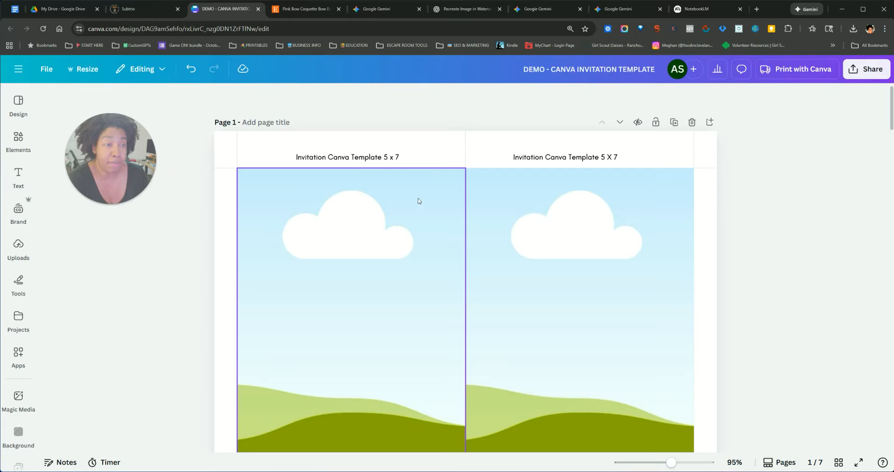
left_click_drag(111, 157, 185, 350)
left_click(18, 245)
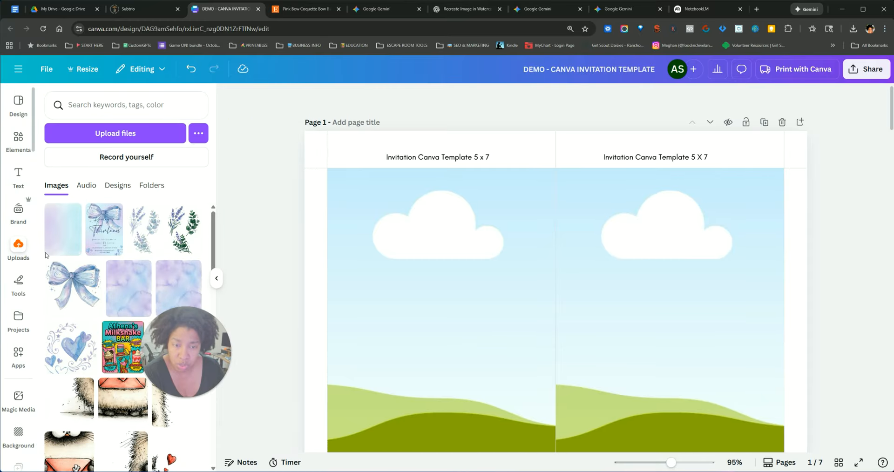
left_click_drag(169, 331, 67, 297)
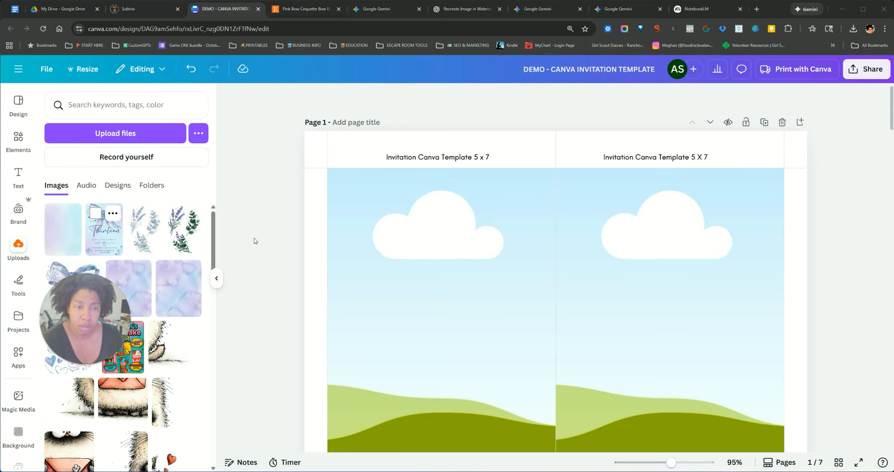
left_click(764, 121)
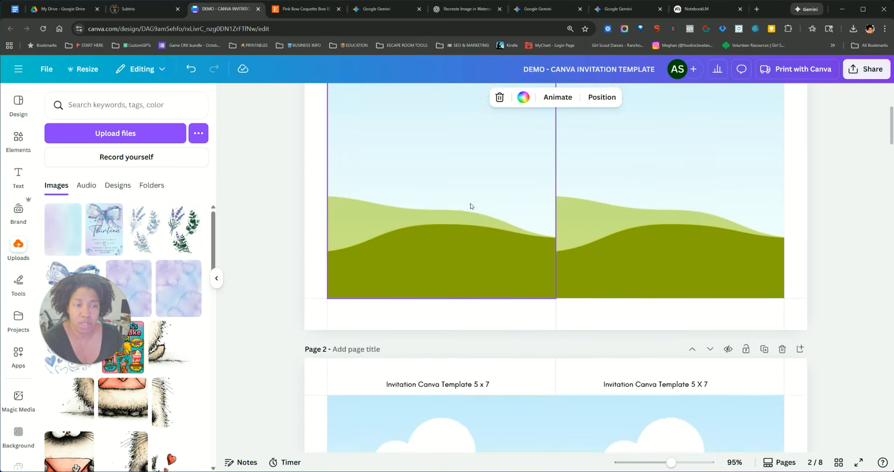
Place the uploaded blue and purple bow invitation into the right-hand 5 x 7 frame on page 1
scroll(469, 205, "up", 4)
left_click(104, 229)
scroll(562, 203, "down", 2)
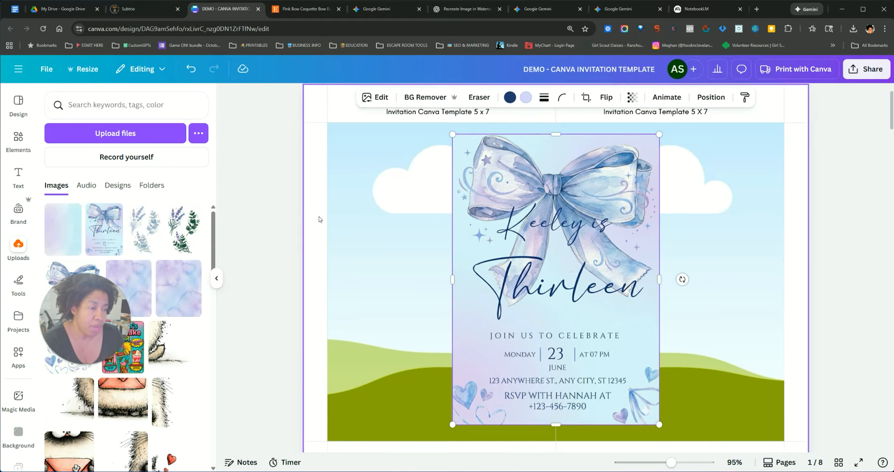
left_click_drag(562, 203, 571, 204)
scroll(620, 159, "up", 3)
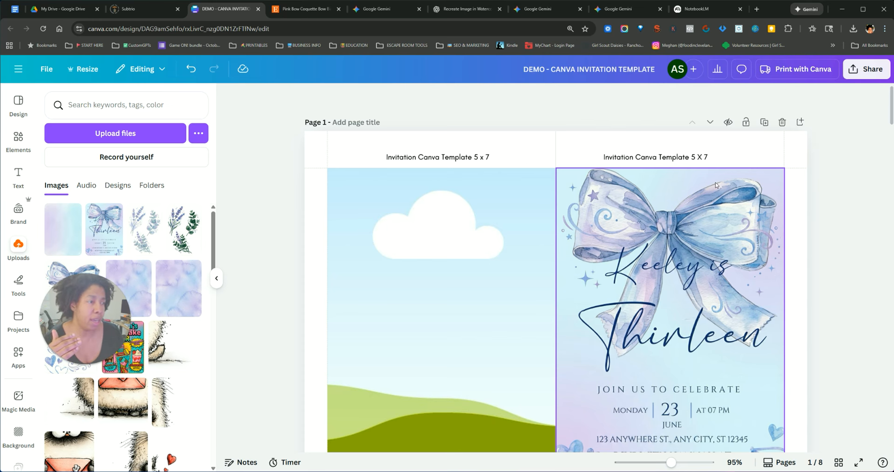
left_click(216, 279)
scroll(595, 217, "down", 2)
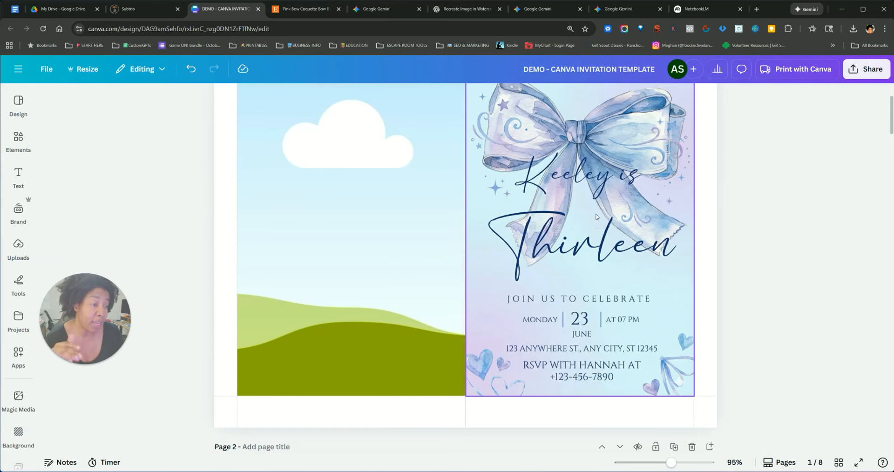
scroll(626, 239, "up", 1)
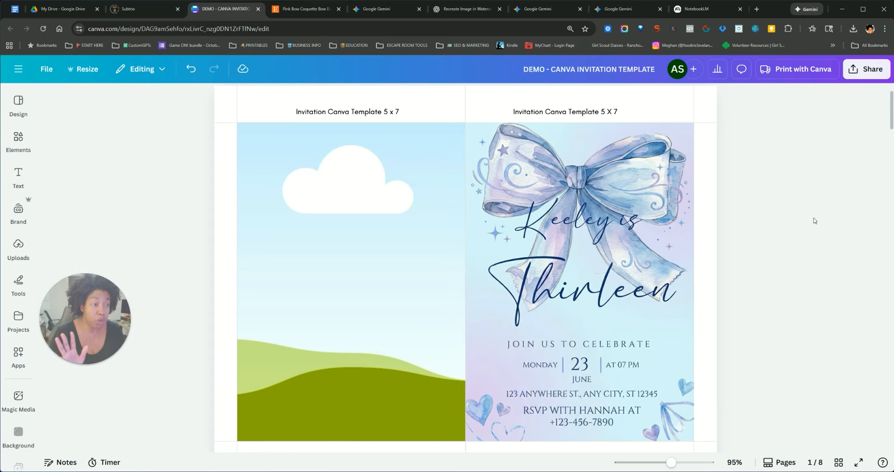
right_click(610, 228)
left_click_drag(596, 217, 367, 217)
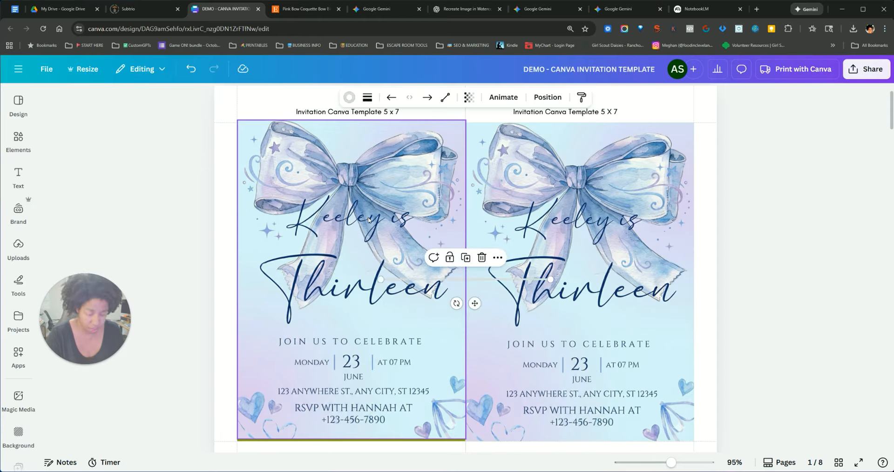
key("ctrl+z")
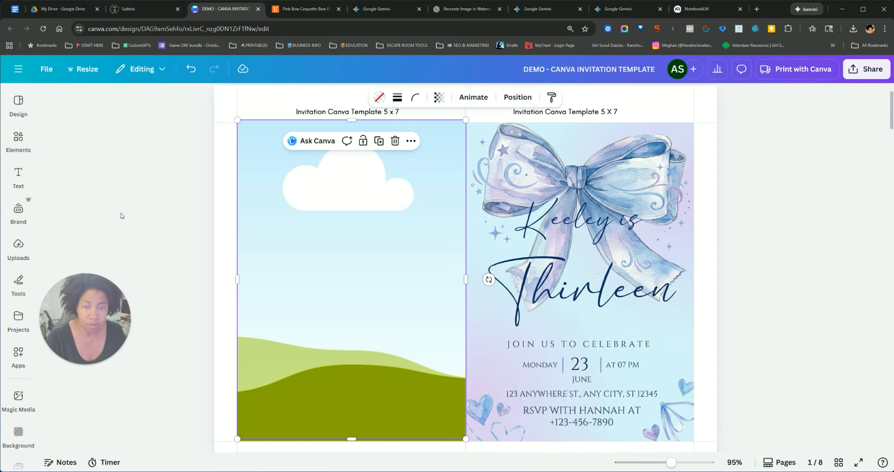
Insert the uploaded bow invitation again and place it in the left-hand 5 x 7 frame on page 1
left_click(19, 244)
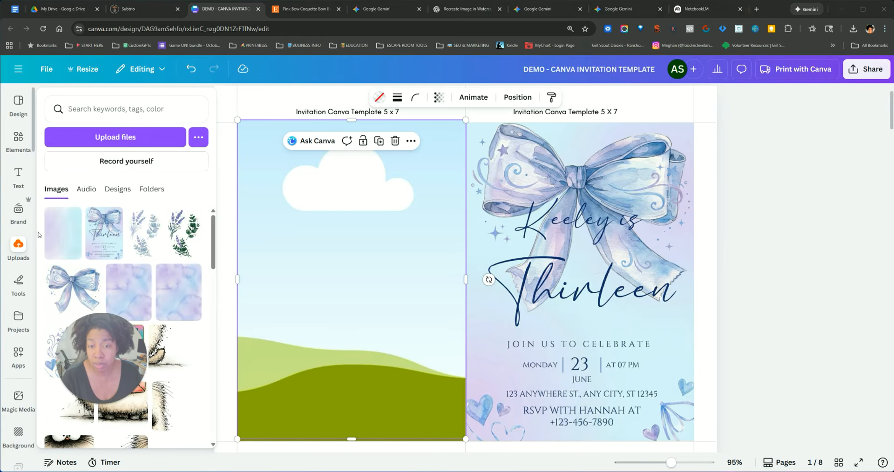
left_click(104, 232)
left_click_drag(386, 201, 259, 187)
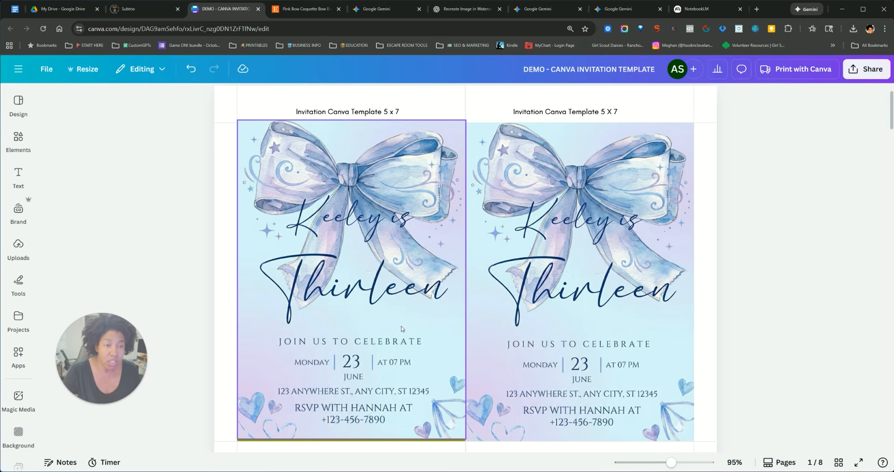
Resize the left-hand frame at its lower and upper edges to line up with the right-hand invitation
left_click(385, 318)
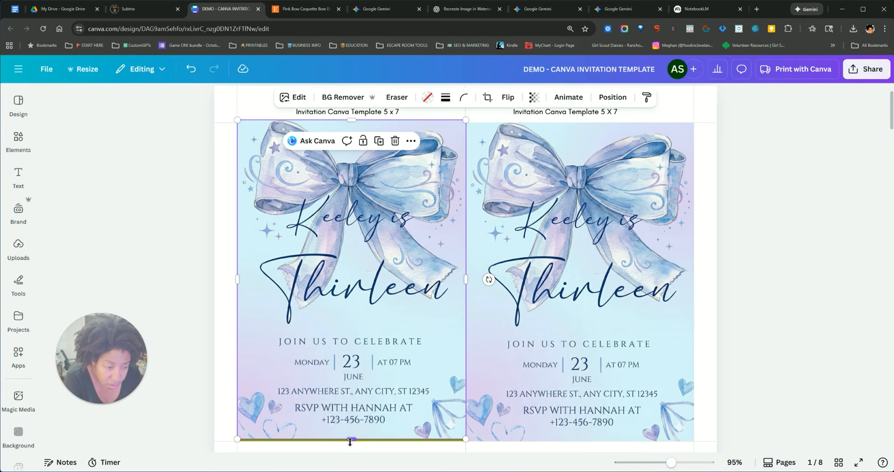
left_click_drag(350, 441, 350, 443)
left_click(722, 235)
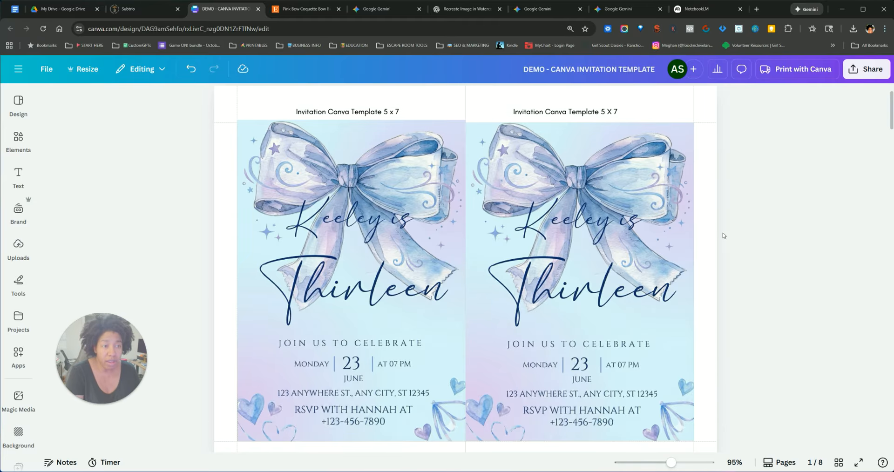
left_click(378, 174)
left_click_drag(354, 121, 355, 125)
left_click(846, 246)
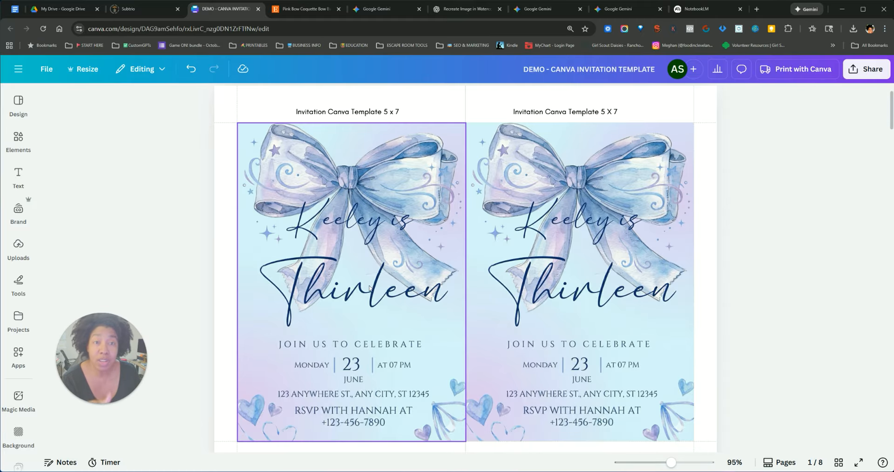
Detach the invitation image from the left-hand frame on page 1
scroll(399, 222, "down", 1)
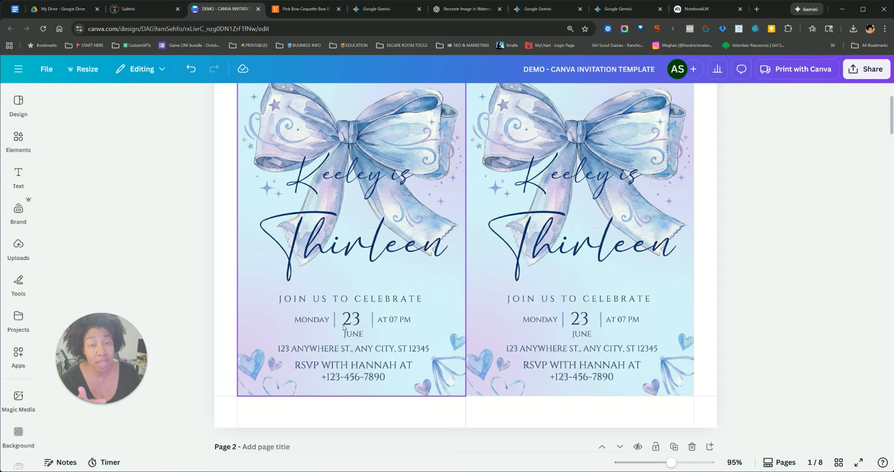
scroll(387, 268, "up", 2)
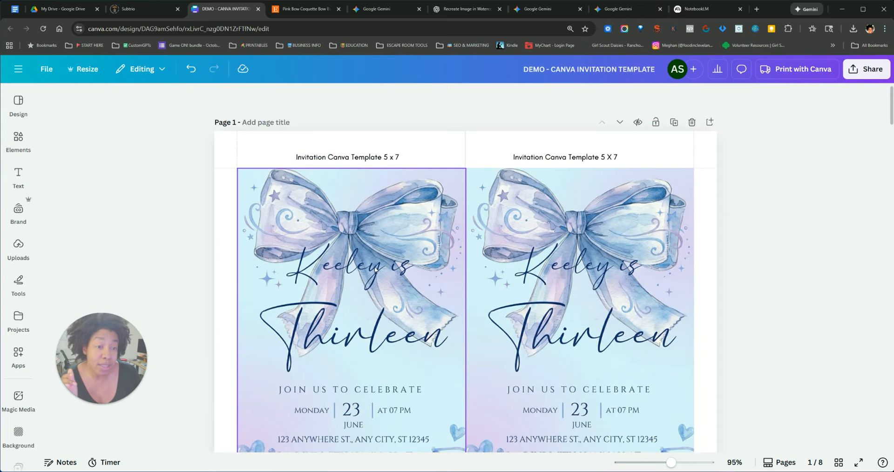
right_click(386, 260)
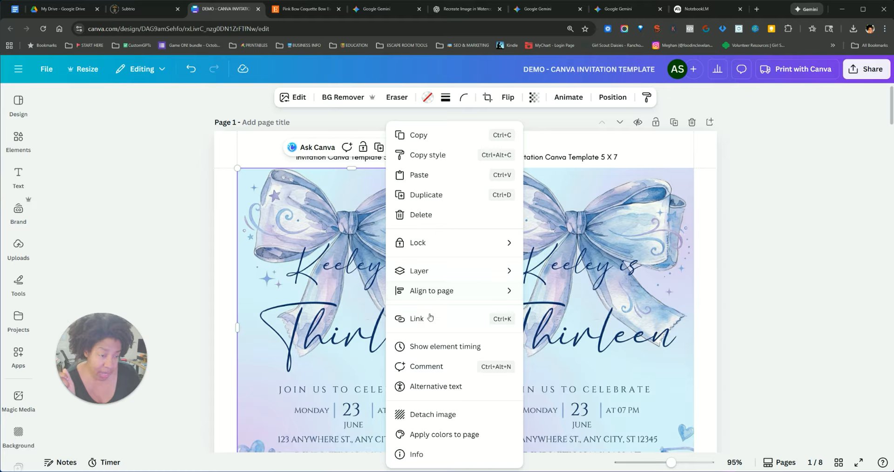
left_click(433, 415)
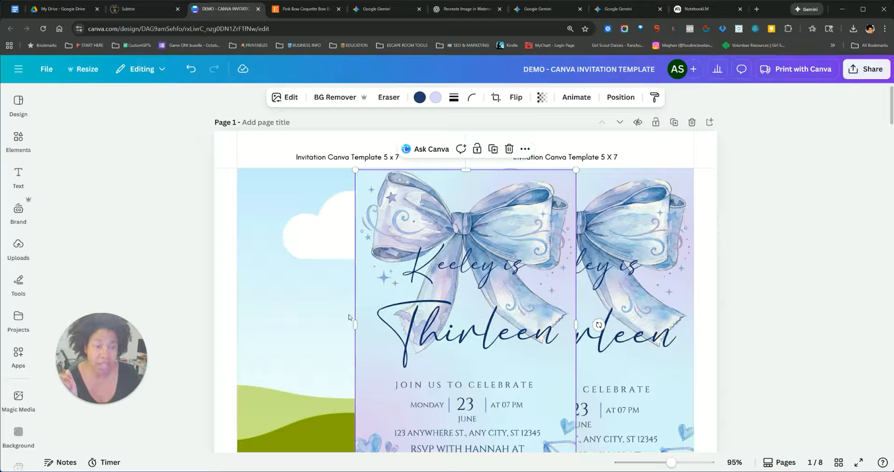
left_click_drag(124, 372, 148, 132)
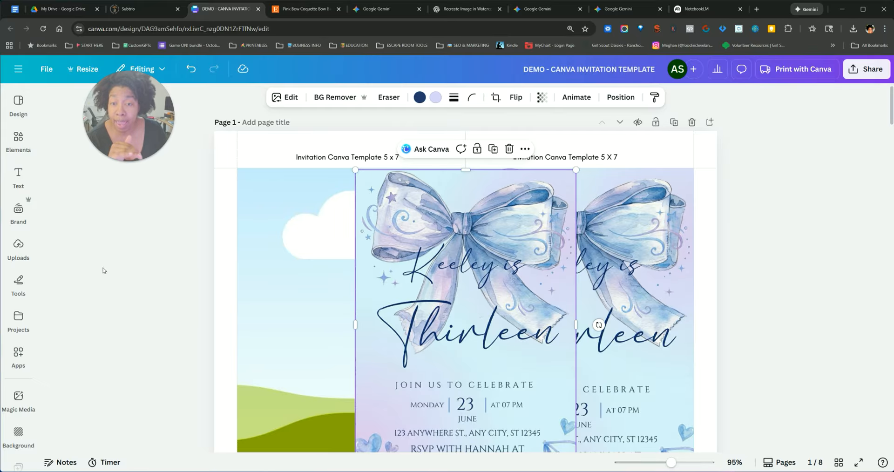
Extract all the text from the detached invitation image with the Grab Text tool
left_click(290, 98)
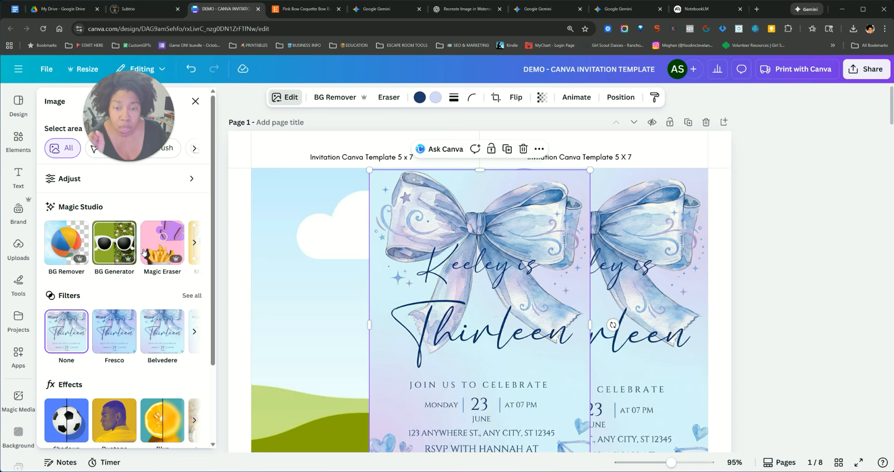
left_click(194, 243)
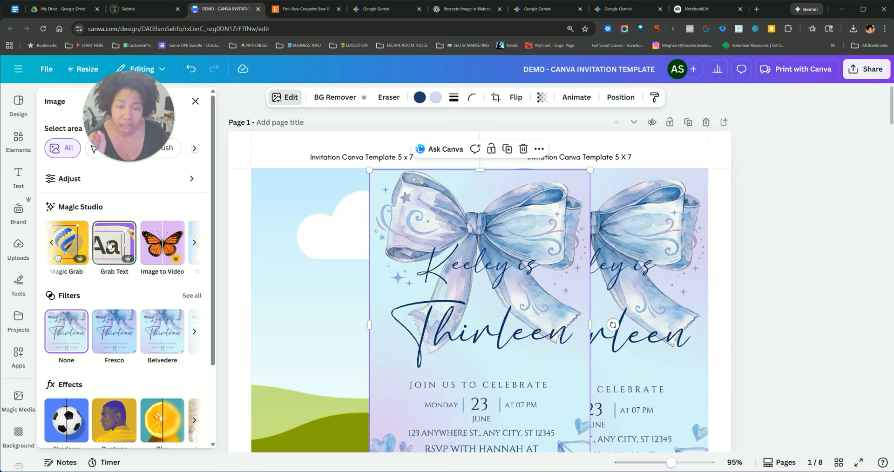
left_click(111, 245)
left_click(570, 302)
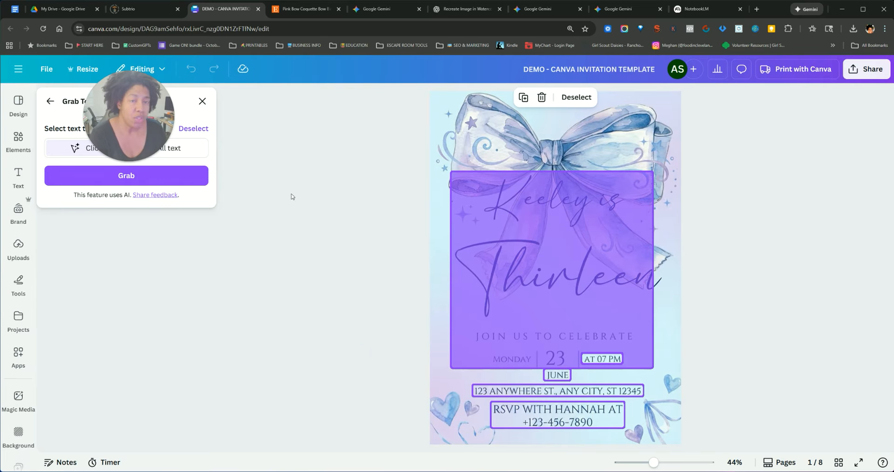
left_click(169, 148)
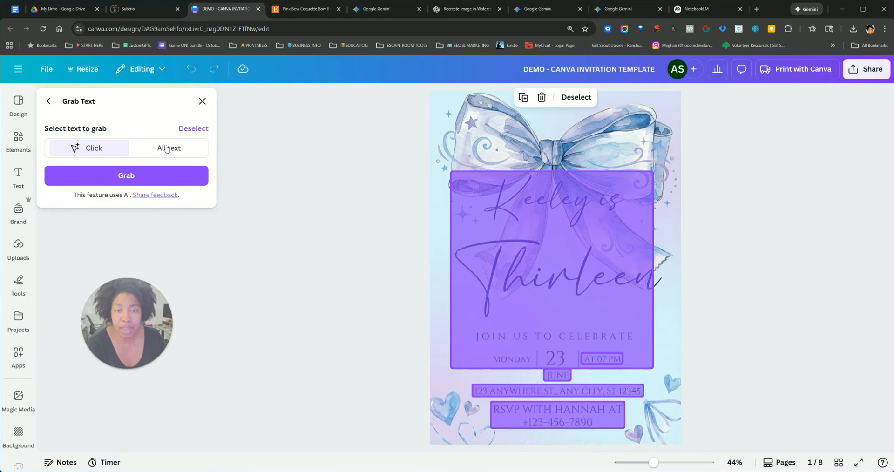
left_click(170, 181)
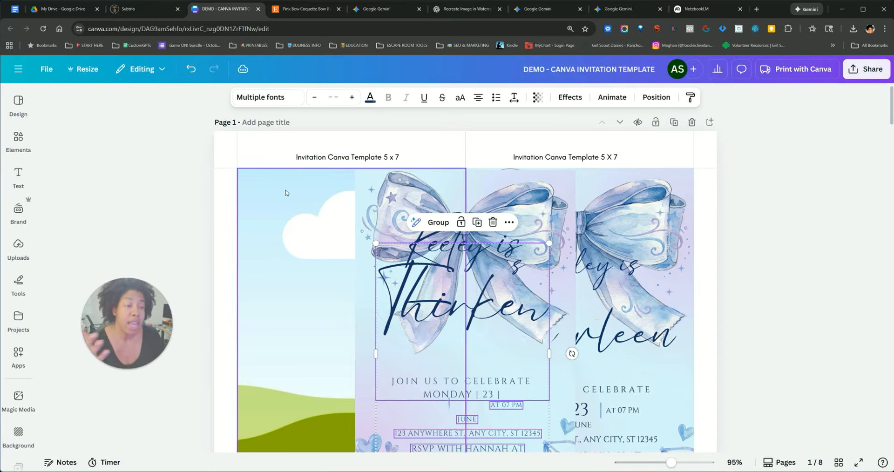
Move the grabbed text blocks over the right-hand invitation and delete the detached invitation image
left_click_drag(464, 286, 453, 248)
scroll(453, 247, "down", 6)
scroll(449, 167, "up", 3)
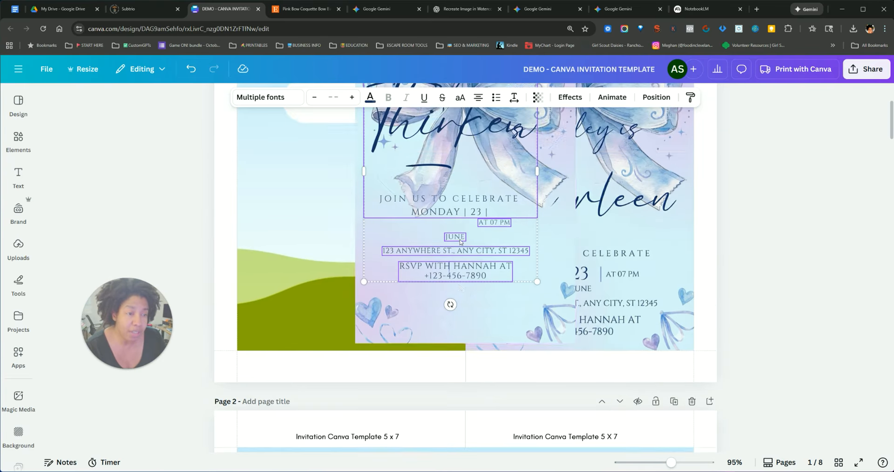
left_click_drag(477, 179, 586, 264)
left_click_drag(438, 221, 385, 216)
key("Delete")
left_click_drag(551, 240, 595, 241)
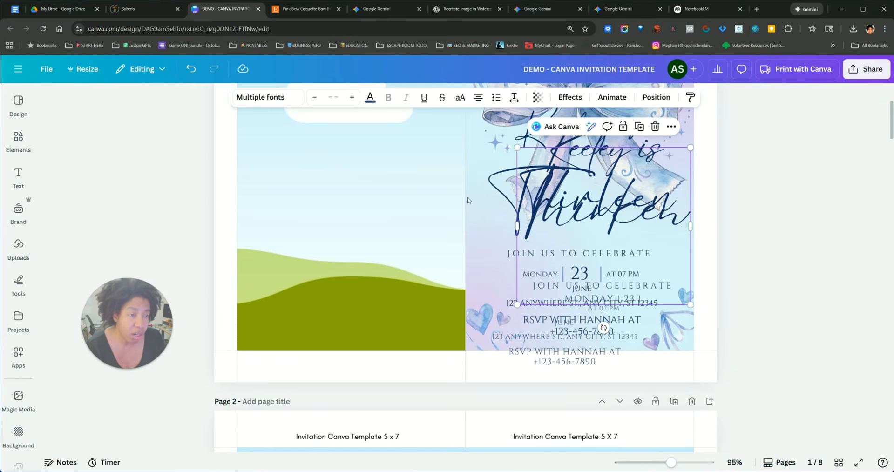
Undo the deletion of the detached invitation image and the last move of the grabbed text on page 1
left_click(190, 70)
left_click(189, 69)
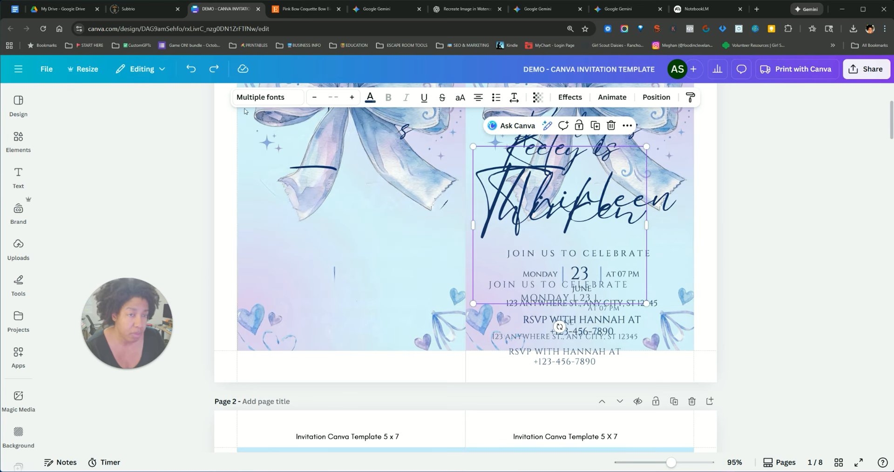
scroll(342, 284, "up", 3)
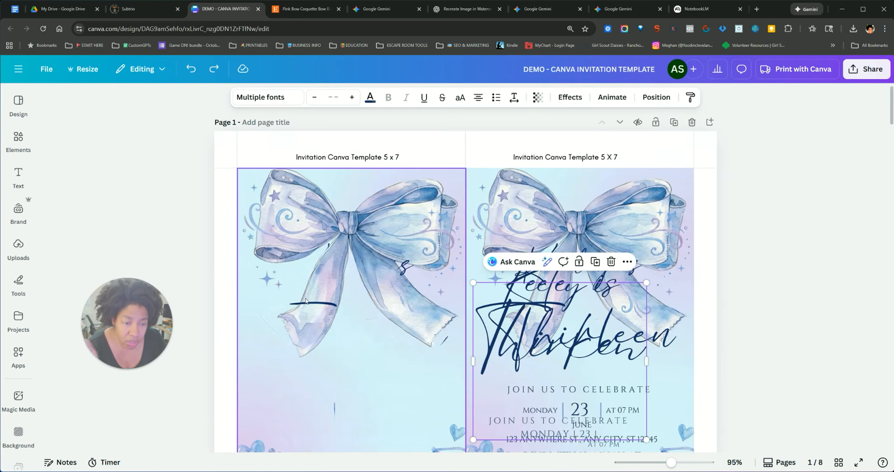
scroll(348, 305, "down", 1)
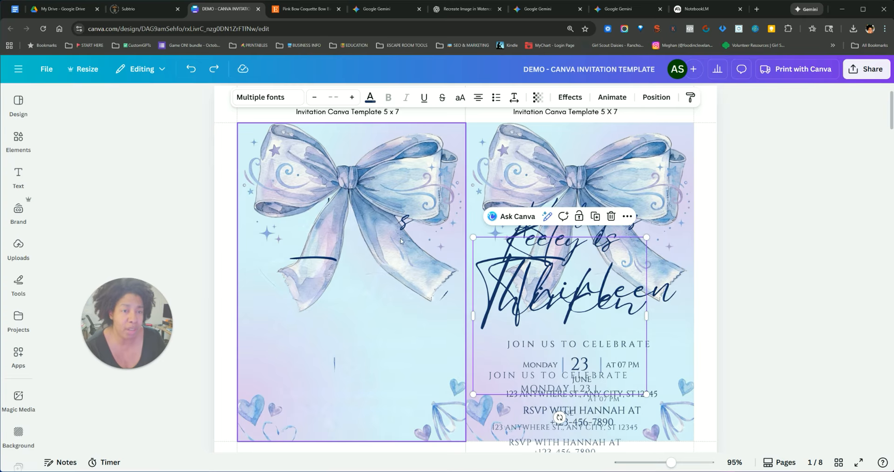
Move the grabbed main text block from the right-hand invitation onto the text-free left-hand invitation on page 1
left_click_drag(670, 463, 680, 466)
scroll(266, 296, "up", 3)
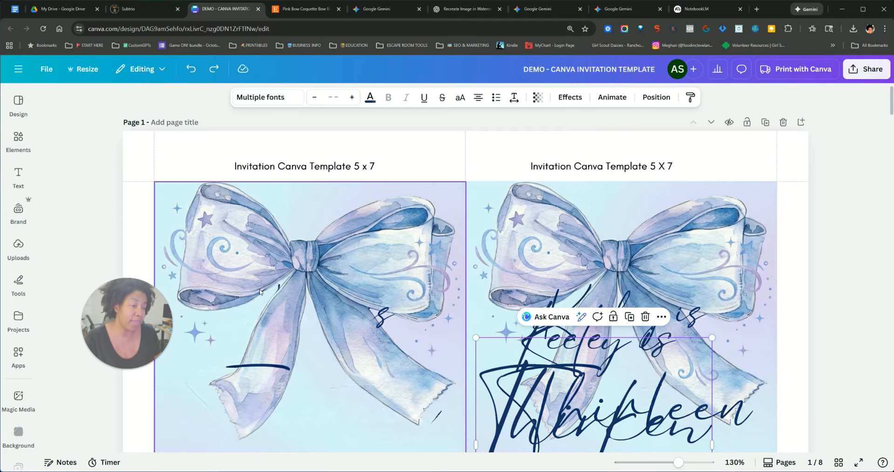
scroll(311, 299, "down", 2)
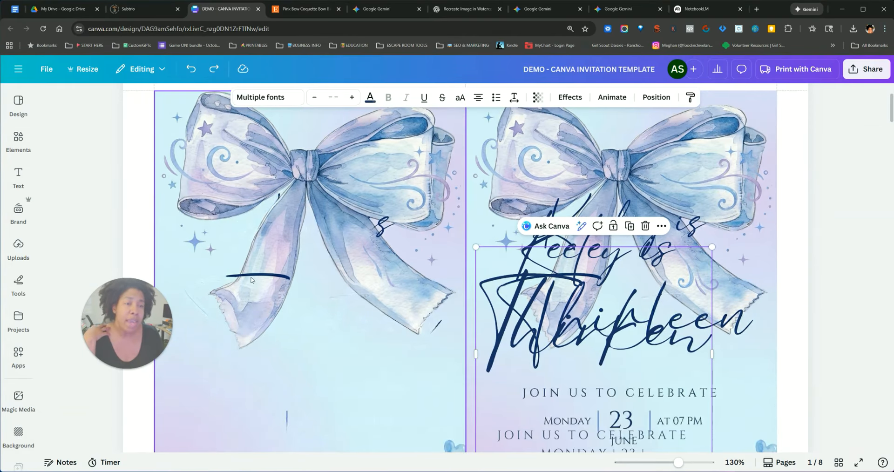
left_click_drag(552, 297, 280, 269)
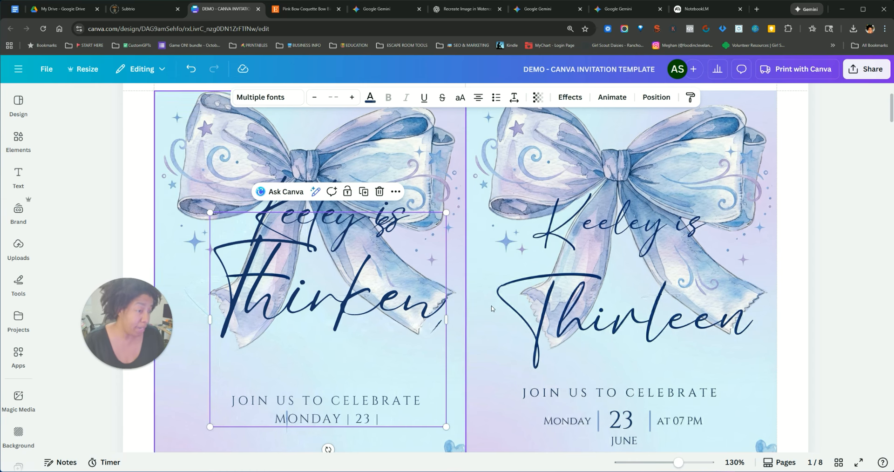
scroll(485, 279, "down", 1)
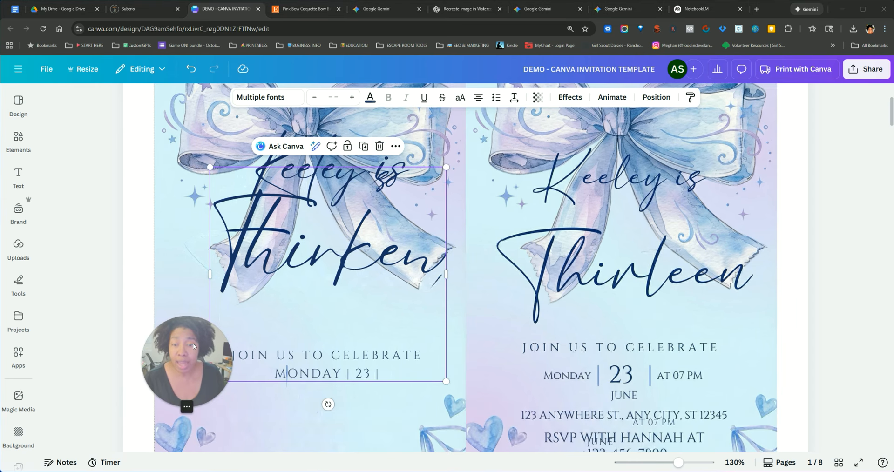
Add the uploaded bow and hearts images to page 1, enlarging the hearts and placing them over the bow's lower ribbons
left_click(19, 246)
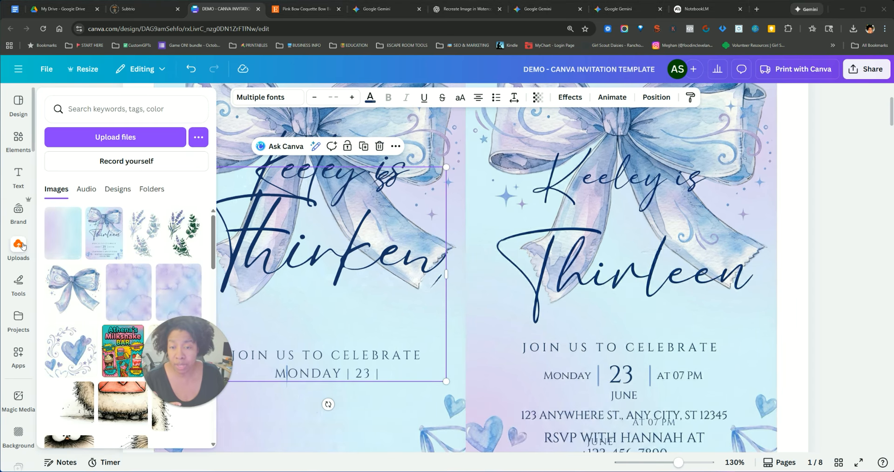
left_click(73, 287)
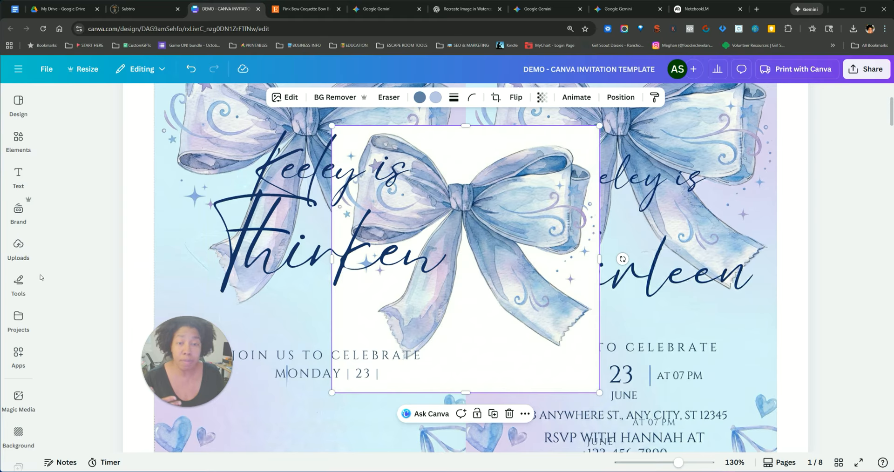
left_click(18, 247)
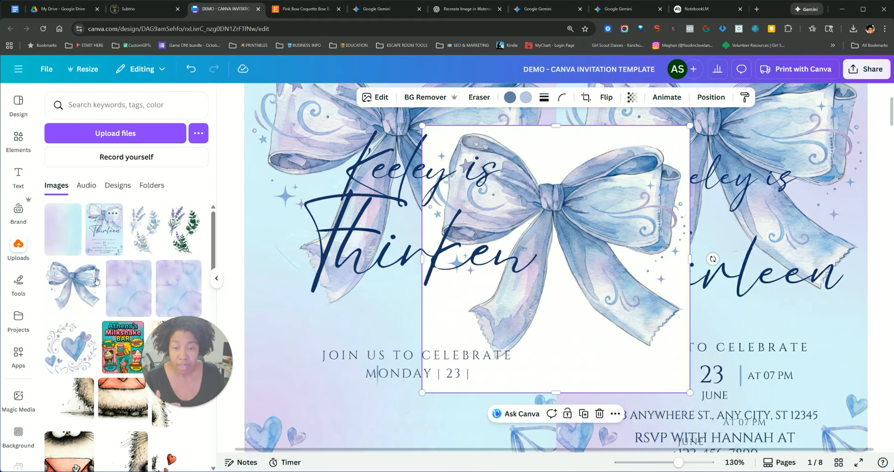
left_click(70, 345)
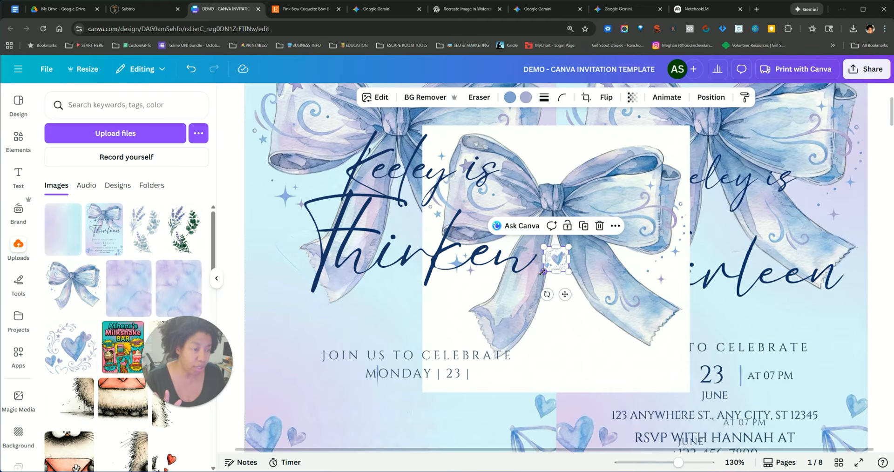
left_click_drag(542, 271, 463, 354)
left_click_drag(543, 307, 617, 352)
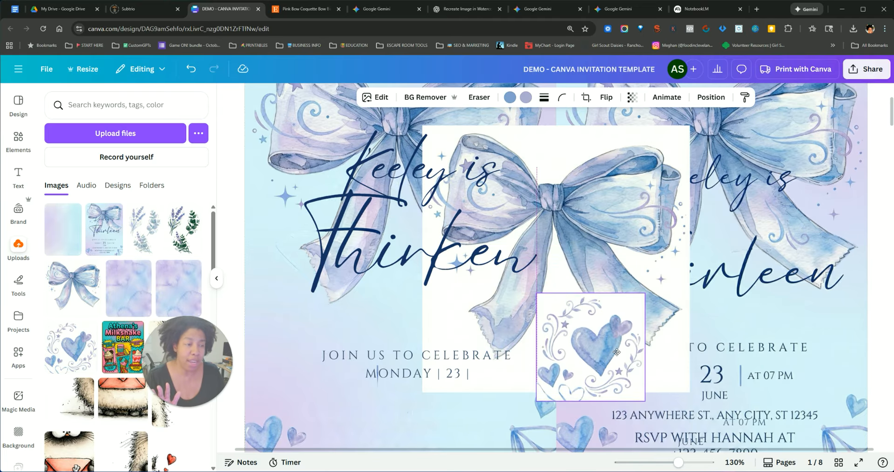
Remove the white backgrounds from the added bow image and the hearts image
left_click(608, 184)
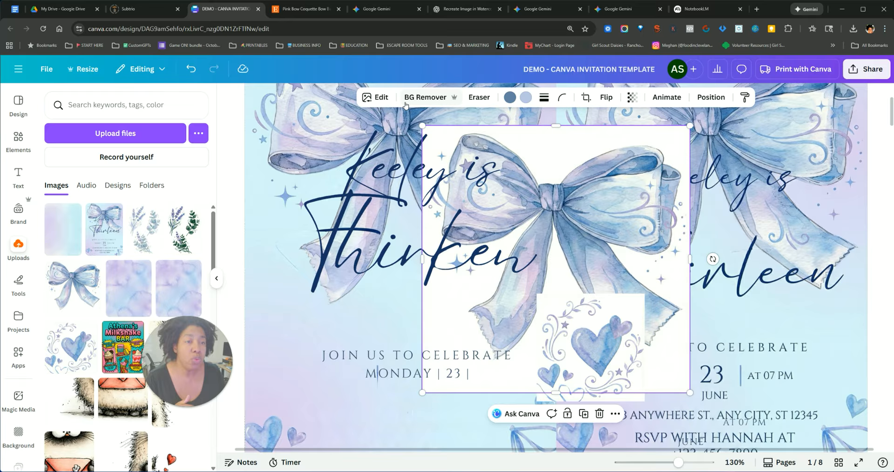
left_click(424, 99)
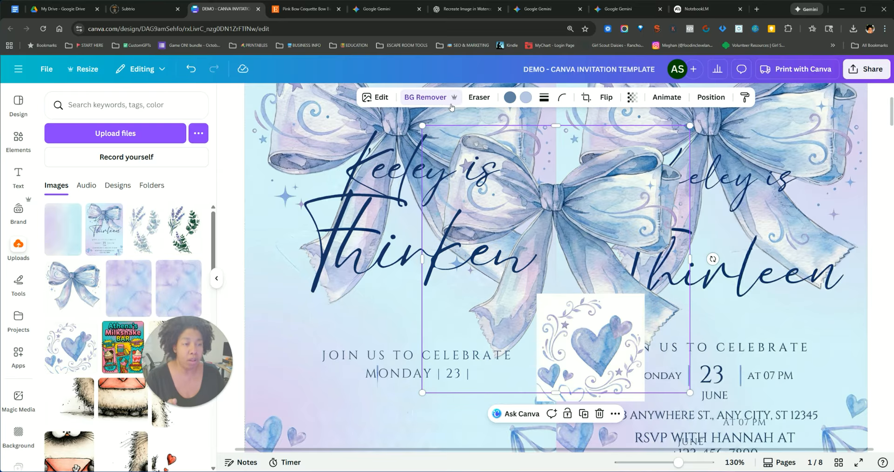
left_click(611, 319)
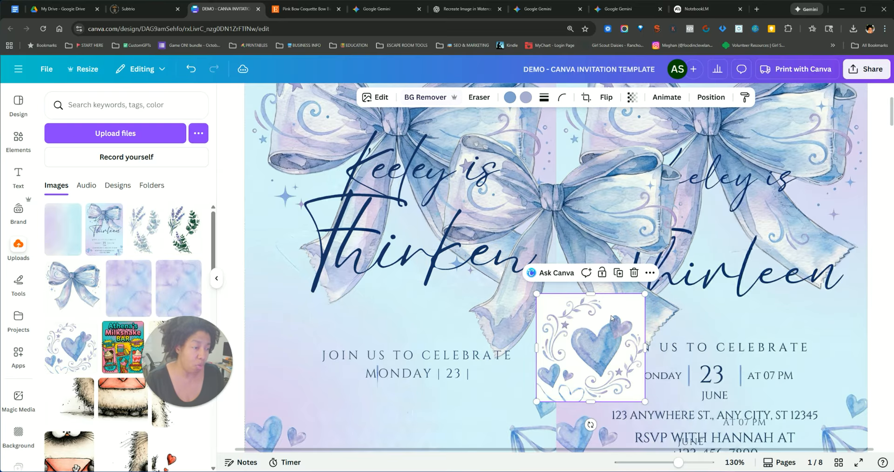
left_click(429, 100)
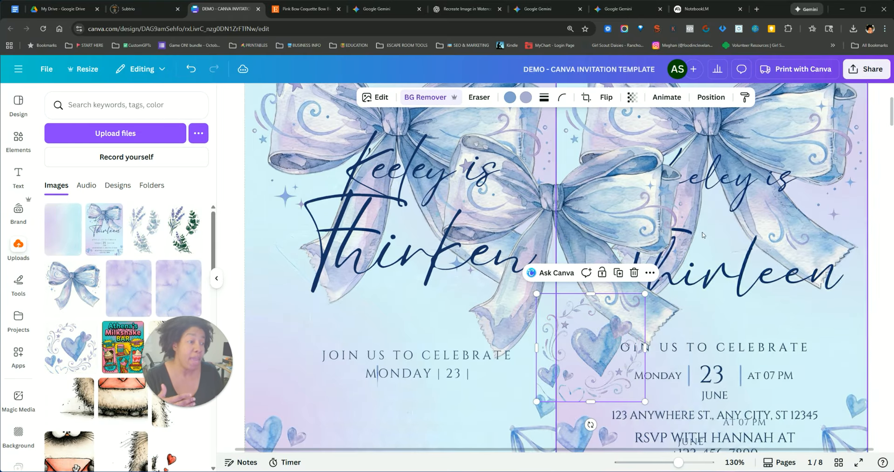
Move the bow cutout onto the left-hand invitation on page 1
left_click_drag(612, 198, 440, 198)
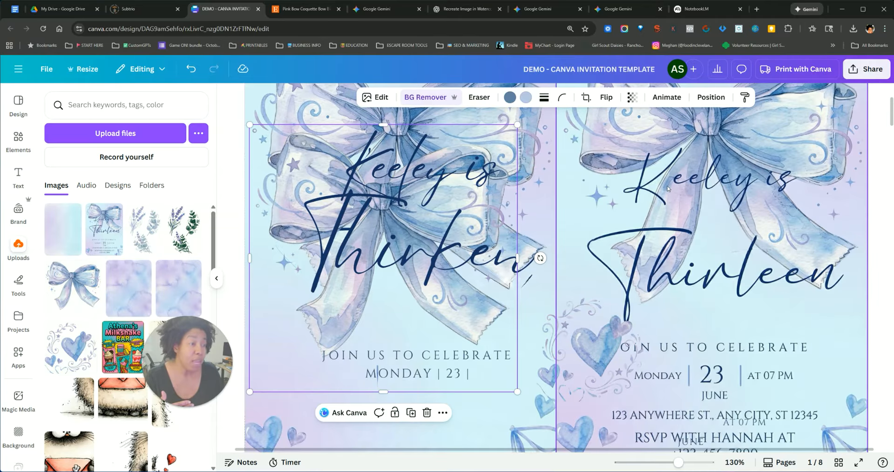
scroll(737, 247, "up", 2)
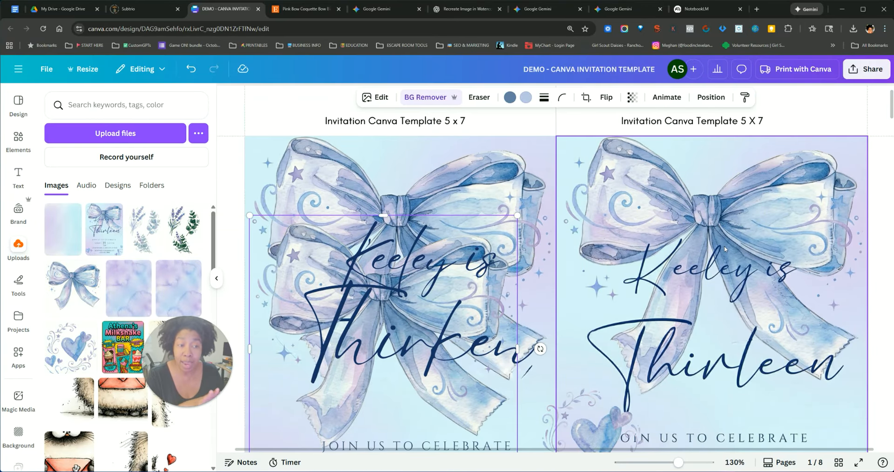
scroll(722, 246, "down", 2)
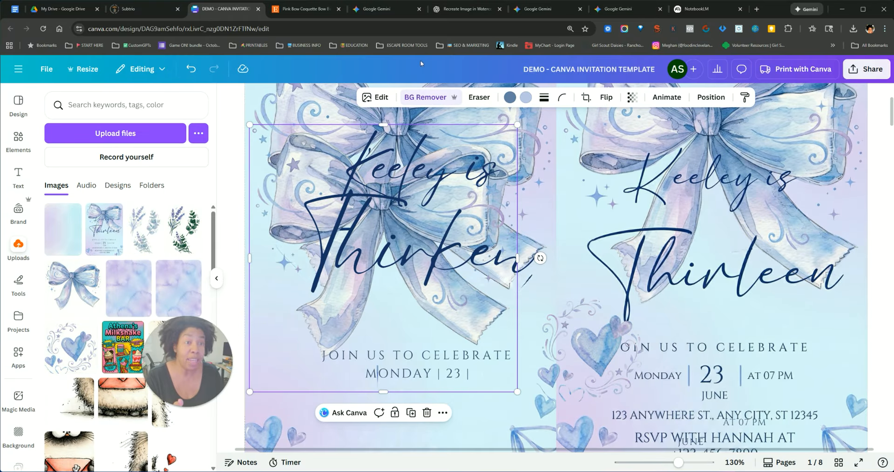
Switch to the Etsy listing to view the pink bow invitation, and return to the Canva design
left_click(288, 17)
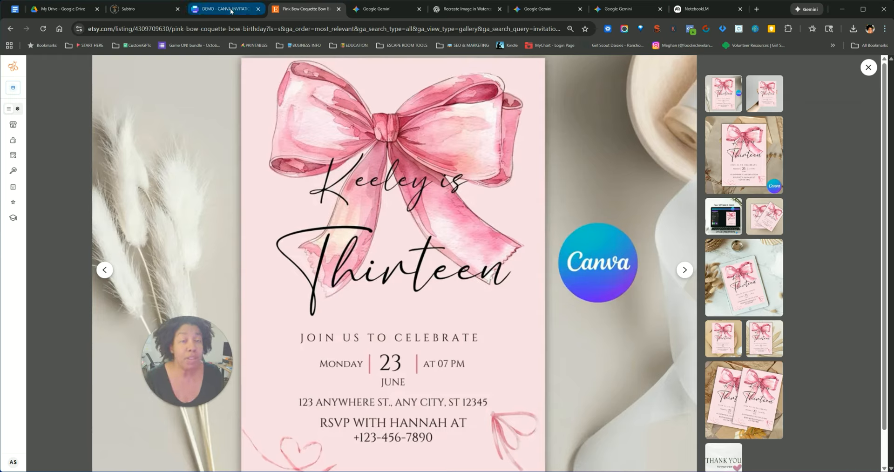
mouse_move(232, 11)
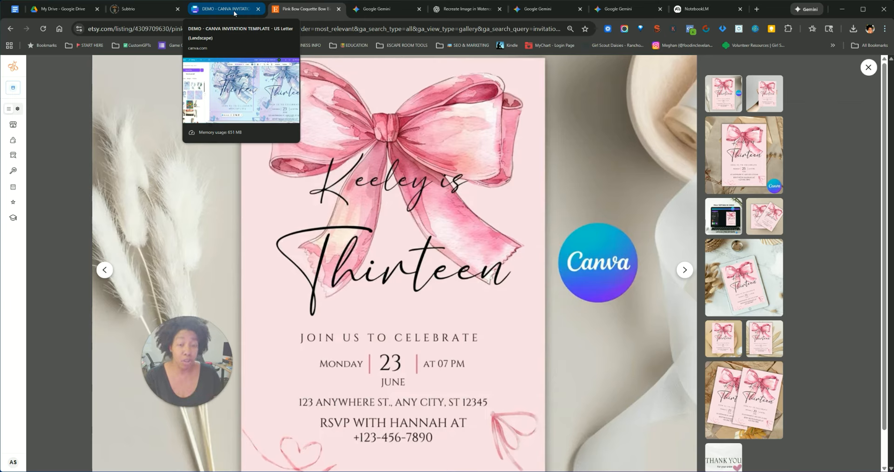
left_click(233, 10)
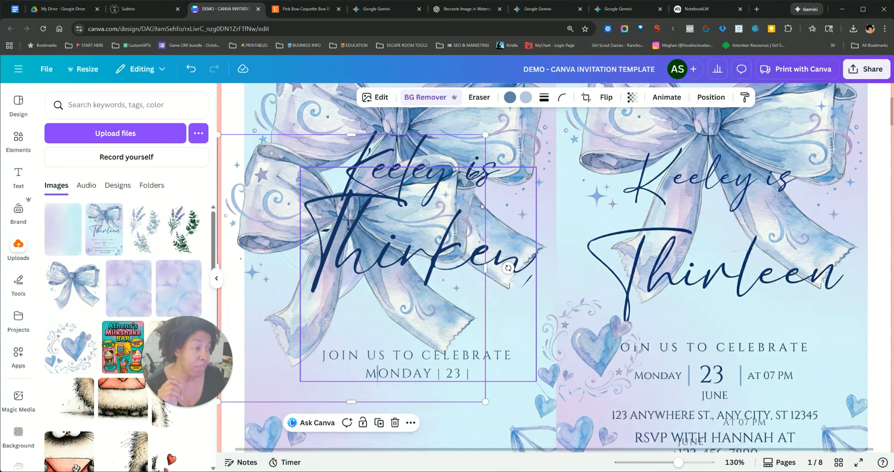
Place the uploaded bow invitation image in the right-hand frame on page 2
scroll(677, 228, "down", 2)
scroll(677, 228, "down", 8)
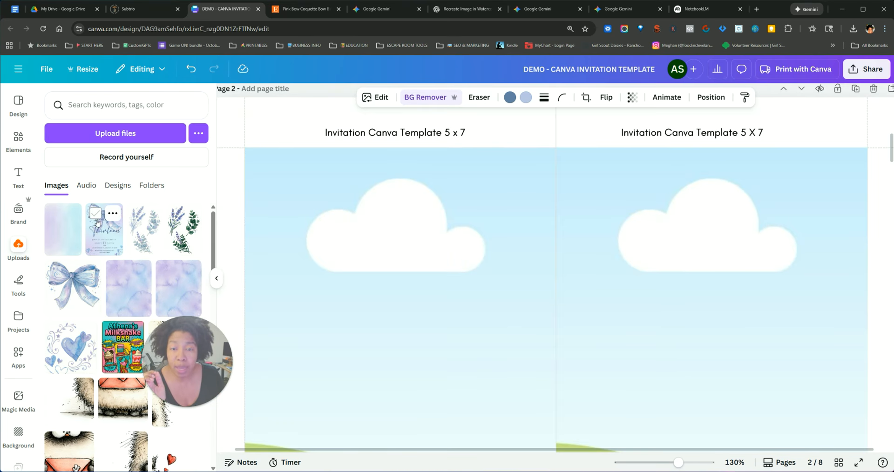
left_click(106, 242)
left_click_drag(584, 297, 734, 292)
scroll(652, 391, "down", 5, "ctrl")
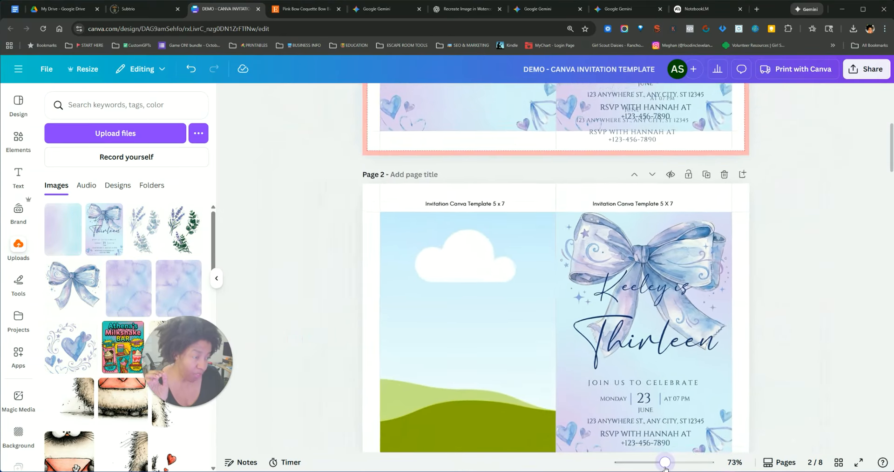
Examine the rebuilt left-hand invitation on page 3 and its separate text elements, such as "JOIN US TO CELEBRATE" and "JUNE"
scroll(642, 349, "down", 3)
scroll(627, 324, "down", 5)
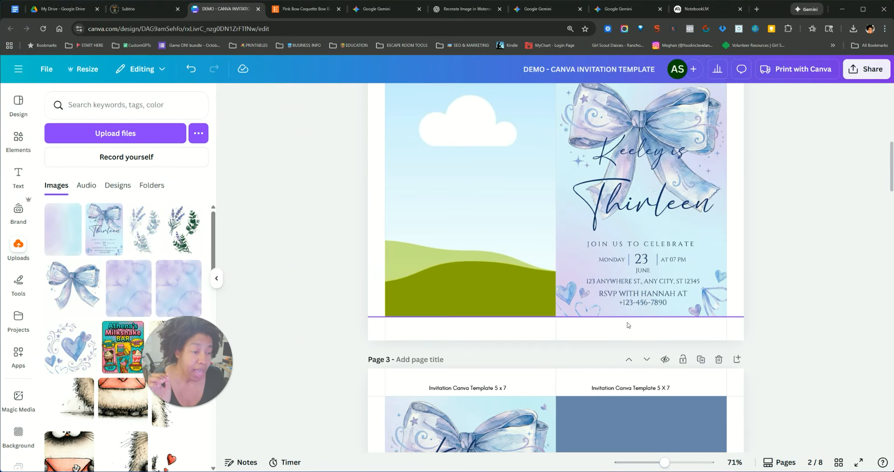
scroll(627, 324, "down", 1)
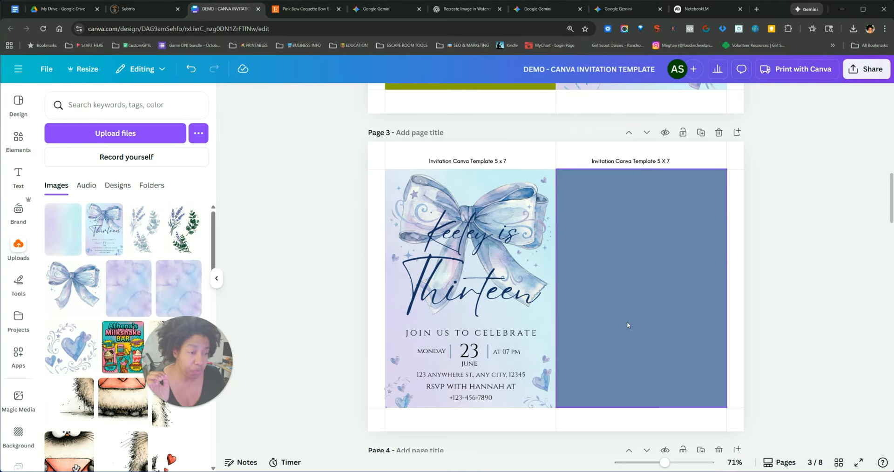
left_click(618, 302)
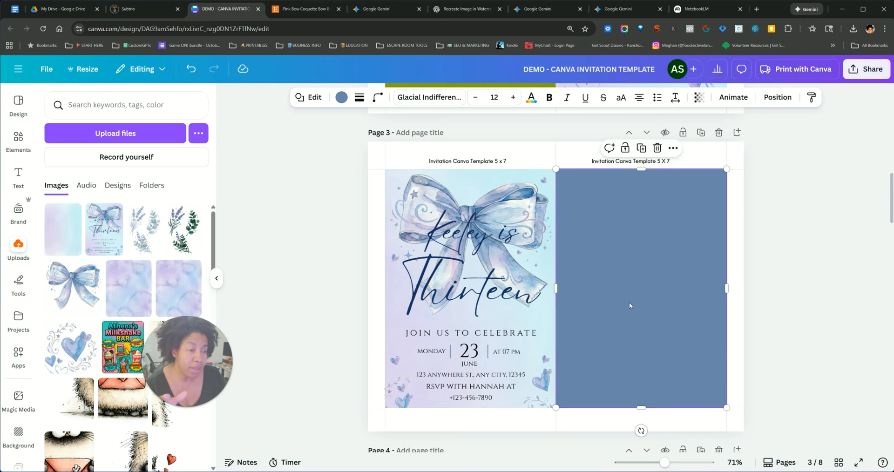
scroll(477, 334, "up", 5)
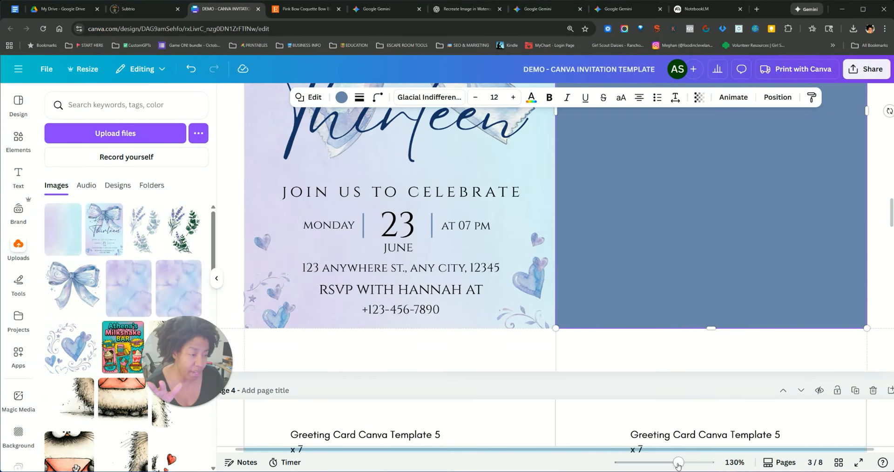
left_click_drag(678, 462, 661, 463)
left_click(471, 243)
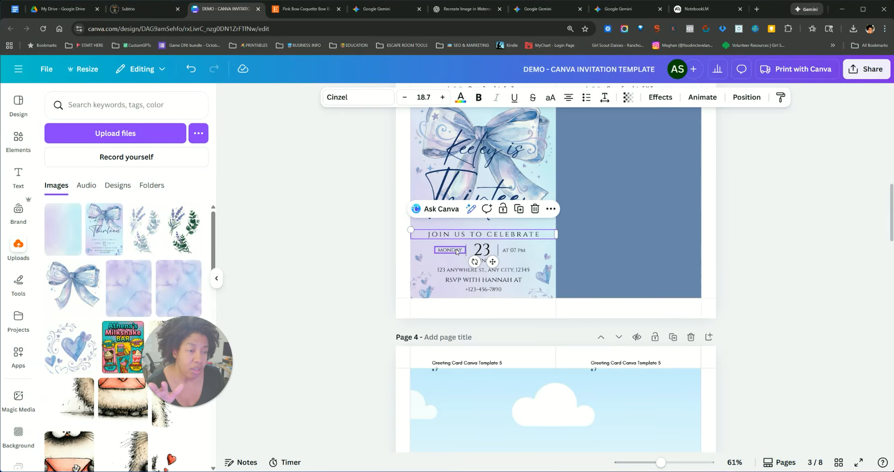
left_click_drag(660, 462, 674, 462)
left_click(502, 209)
left_click(426, 252)
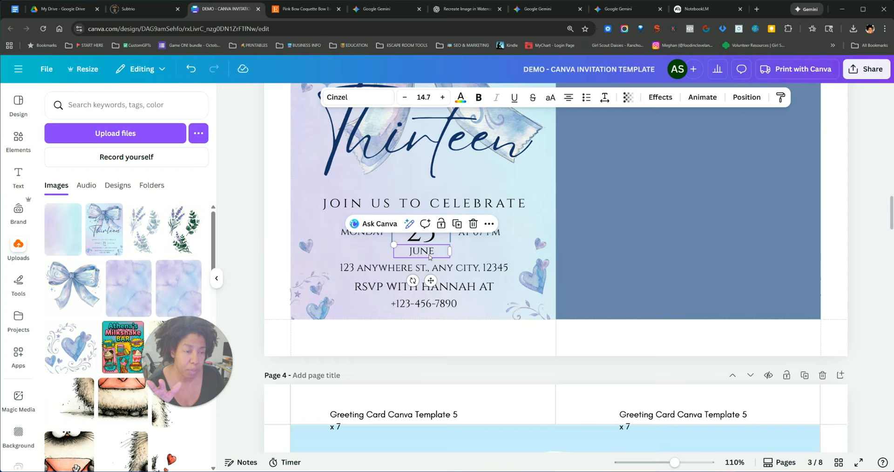
Move the "AT 07 PM" text on page 3 slightly outward from the date, spacing it 0.125 from the divider line
left_click(399, 269)
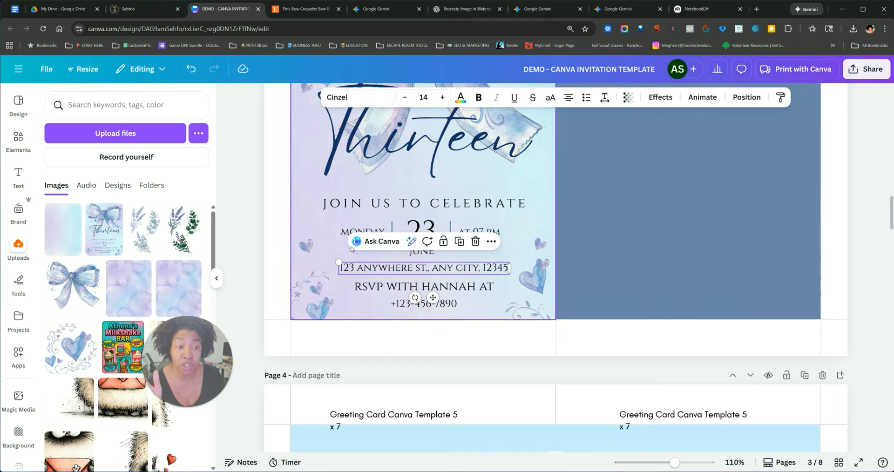
left_click(418, 231)
left_click_drag(482, 233, 489, 231)
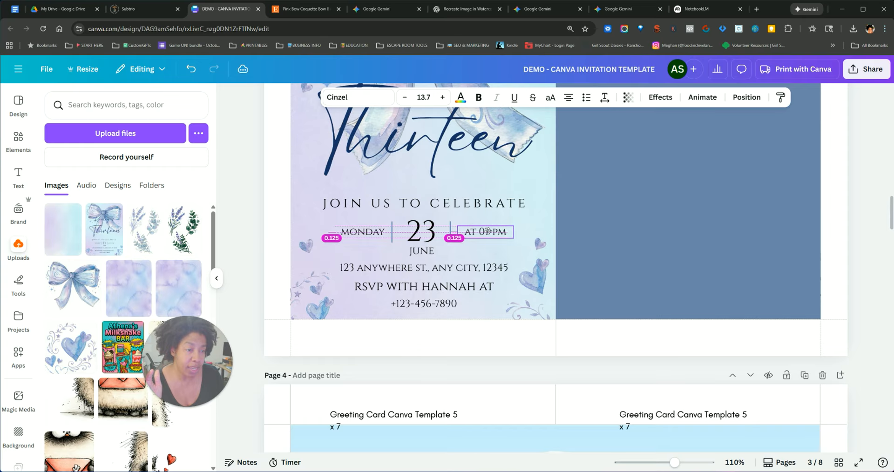
Uncover the right-hand invitation on page 3 by moving the blue rectangle off it and deleting the rectangle
left_click_drag(604, 208, 833, 242)
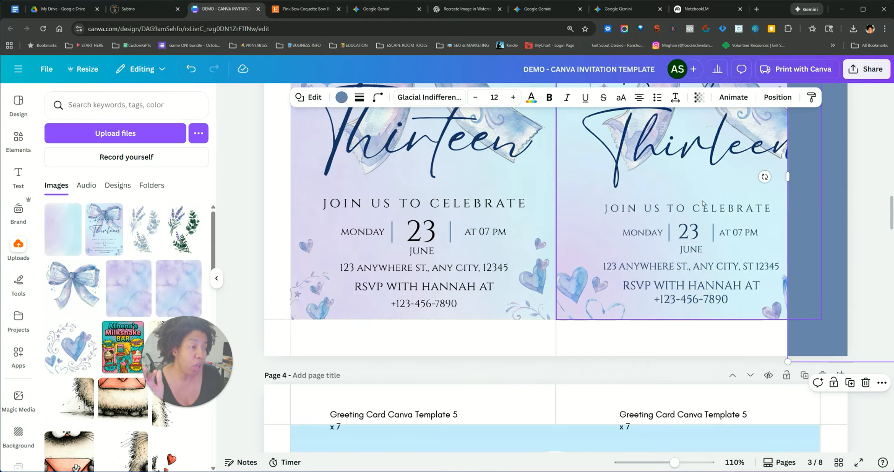
scroll(792, 274, "up", 4)
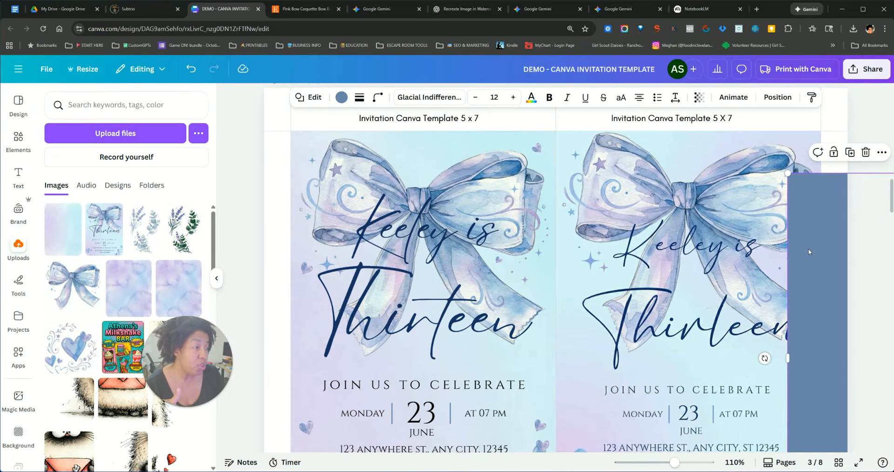
key("Delete")
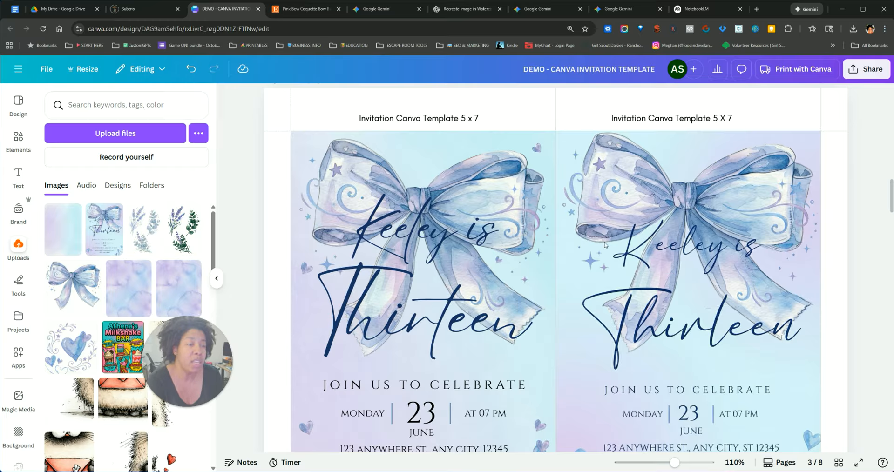
Reduce the font size of "Thirteen" by a few points in the left-hand invitation on page 3
left_click(653, 245)
left_click(356, 250)
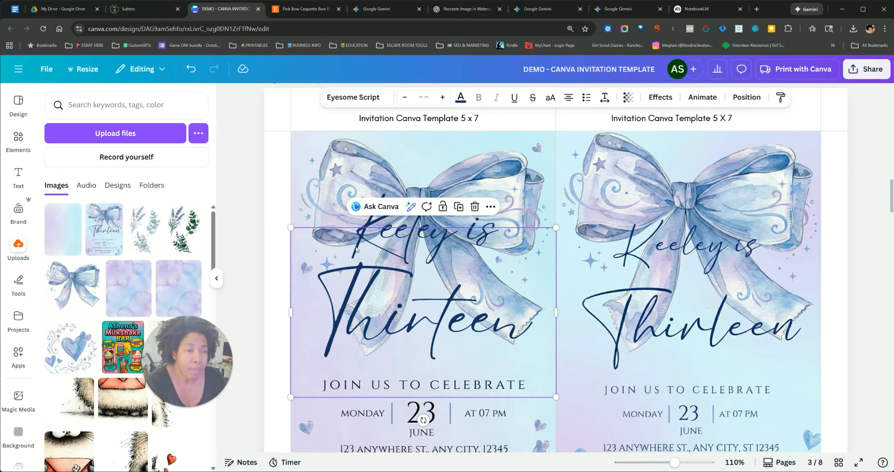
double_click(422, 303)
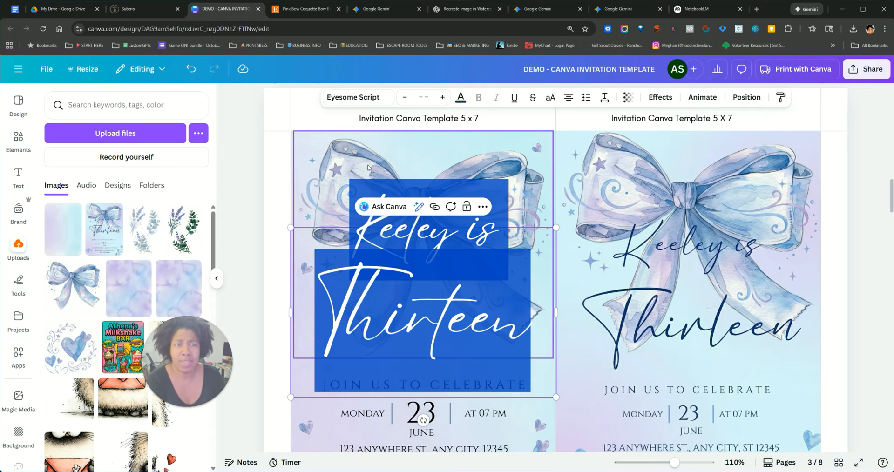
left_click(438, 321)
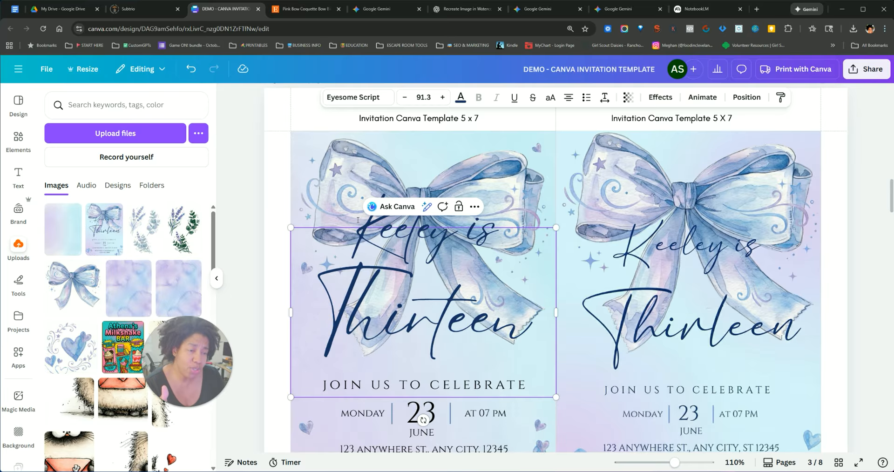
left_click_drag(357, 220, 495, 242)
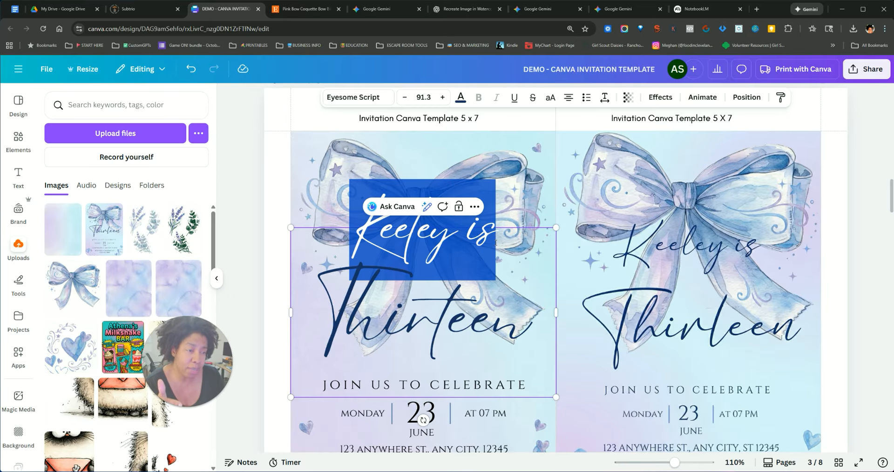
left_click_drag(316, 302, 518, 311)
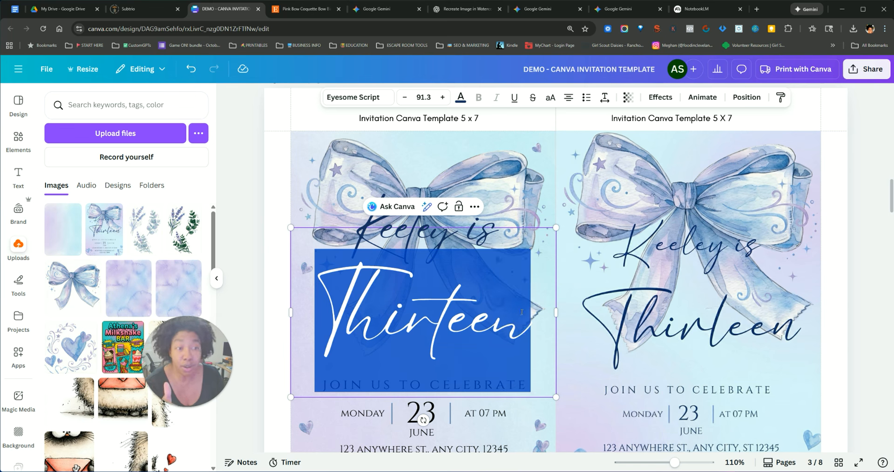
left_click(404, 97)
left_click(404, 97)
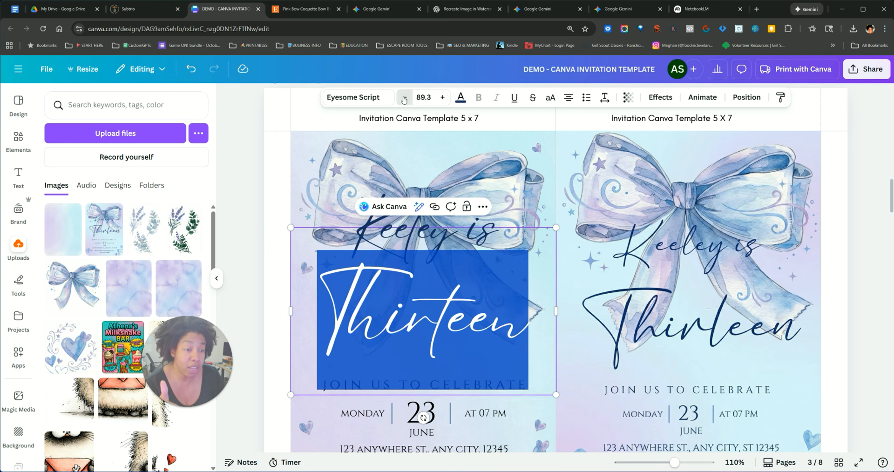
left_click(404, 98)
left_click(404, 99)
left_click(404, 98)
left_click(404, 99)
Set the font size of the name line above "Thirteen" to 55.8 in the left-hand invitation
left_click(406, 247)
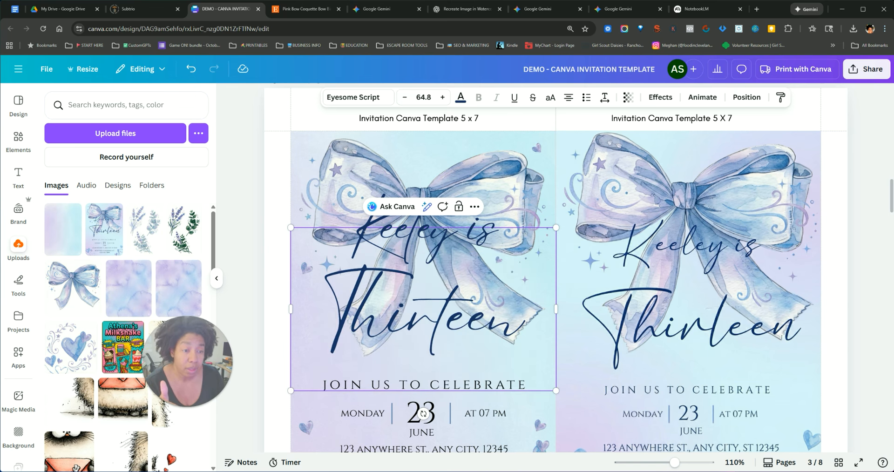
left_click_drag(350, 235, 497, 235)
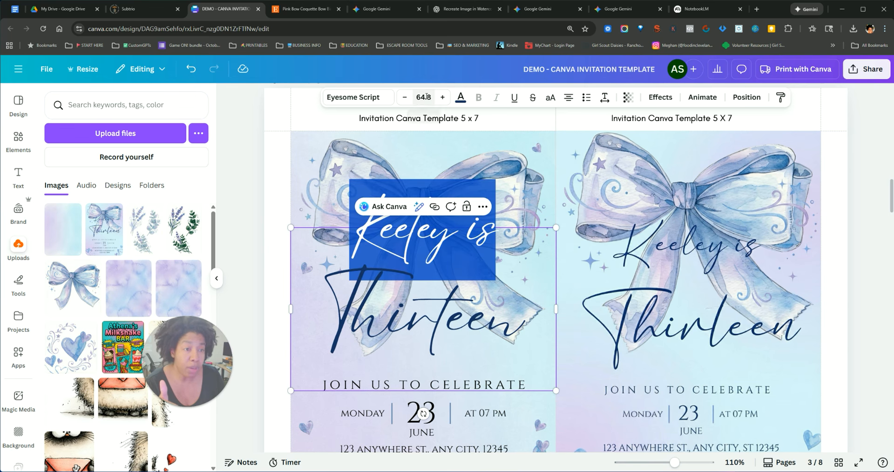
triple_click(404, 98)
triple_click(404, 97)
triple_click(405, 97)
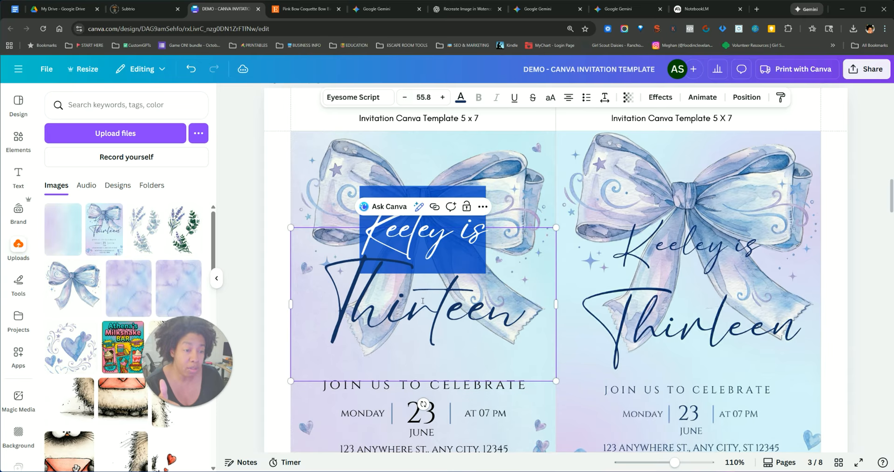
left_click(424, 365)
left_click(252, 254)
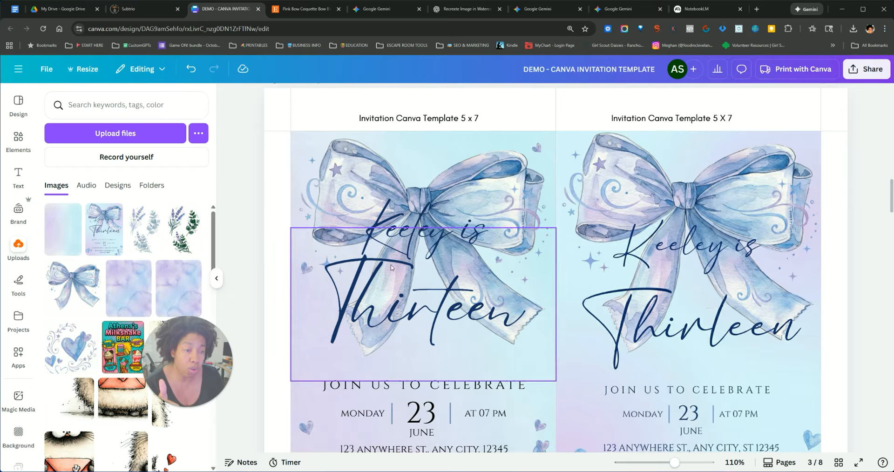
Move the name and "Thirteen" text block slightly down, and set its line spacing to 1.85 and letter spacing to 31
left_click_drag(391, 268, 390, 283)
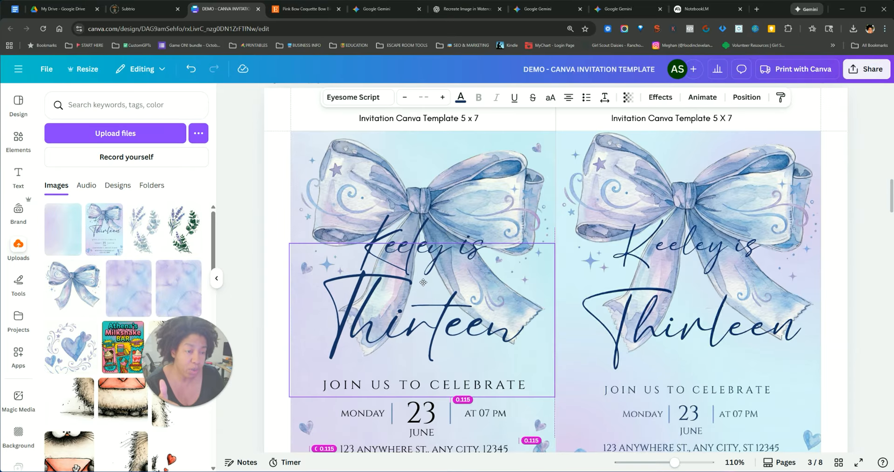
left_click(603, 97)
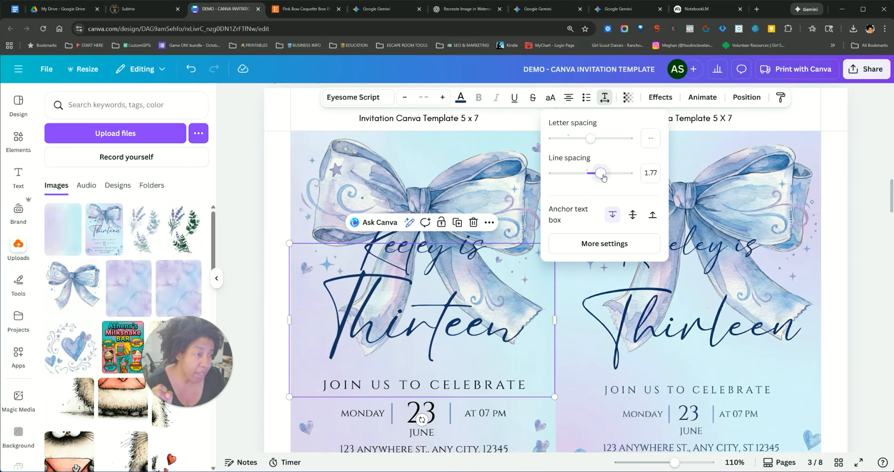
left_click_drag(604, 177, 604, 177)
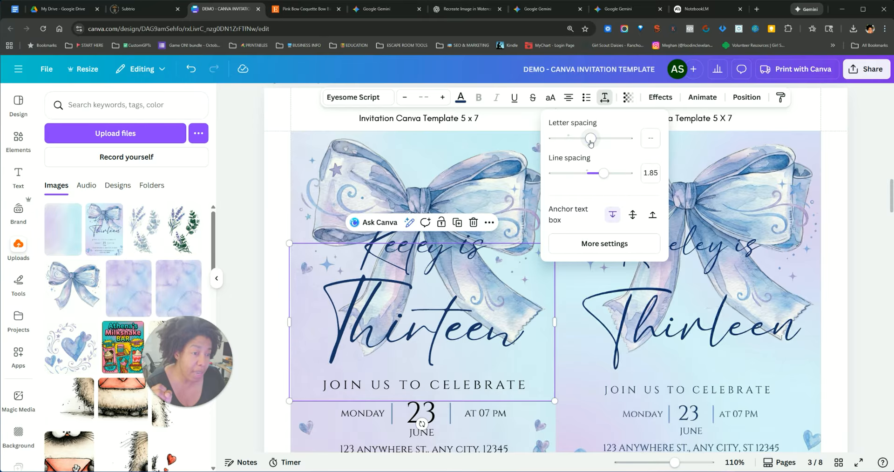
left_click_drag(589, 140, 571, 148)
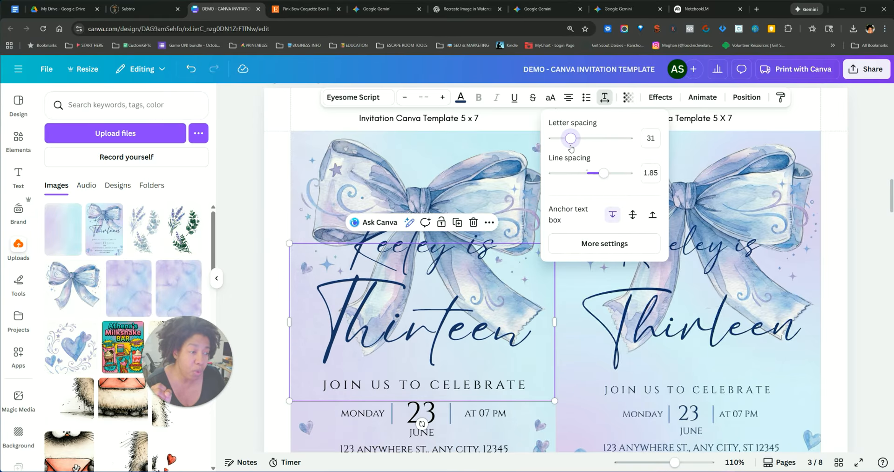
left_click(881, 244)
scroll(488, 263, "down", 4)
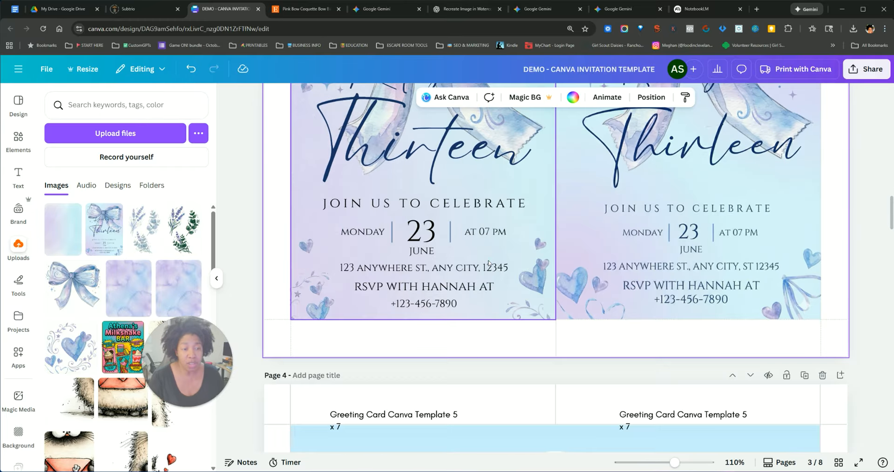
scroll(488, 264, "up", 4)
scroll(471, 280, "down", 2)
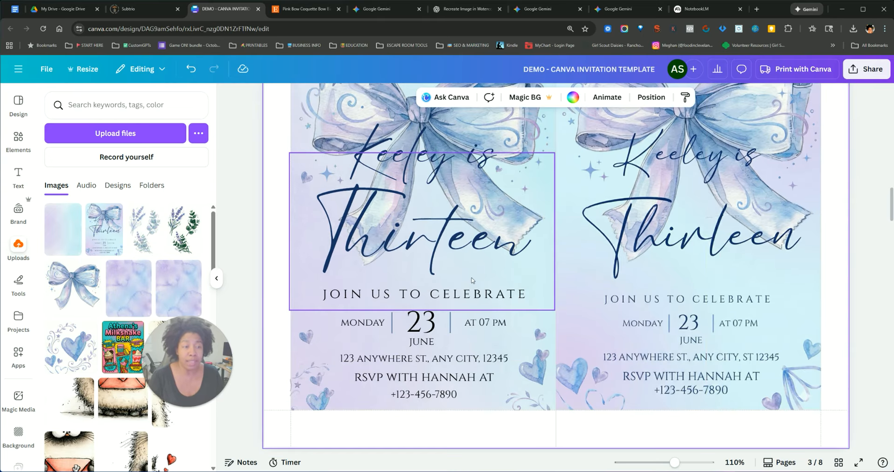
Fill the empty left-hand frame on page 2 with the uploaded lavender-to-aqua watercolor background
scroll(723, 292, "up", 6)
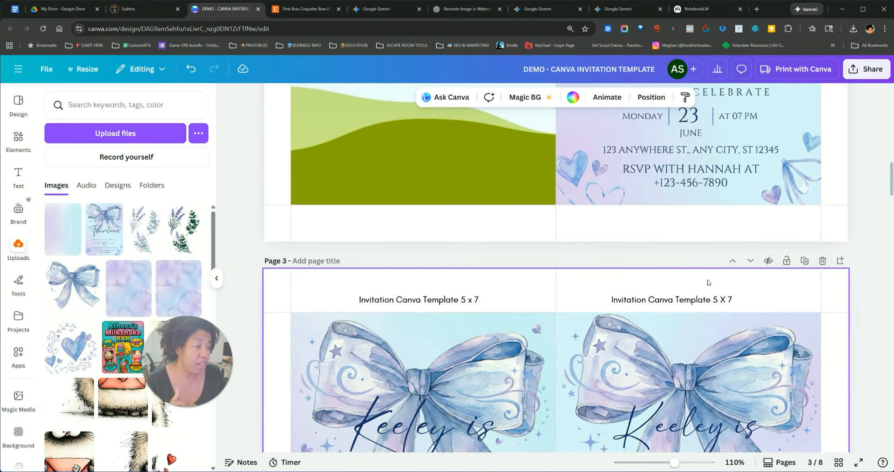
scroll(367, 250, "up", 2)
scroll(398, 242, "up", 2)
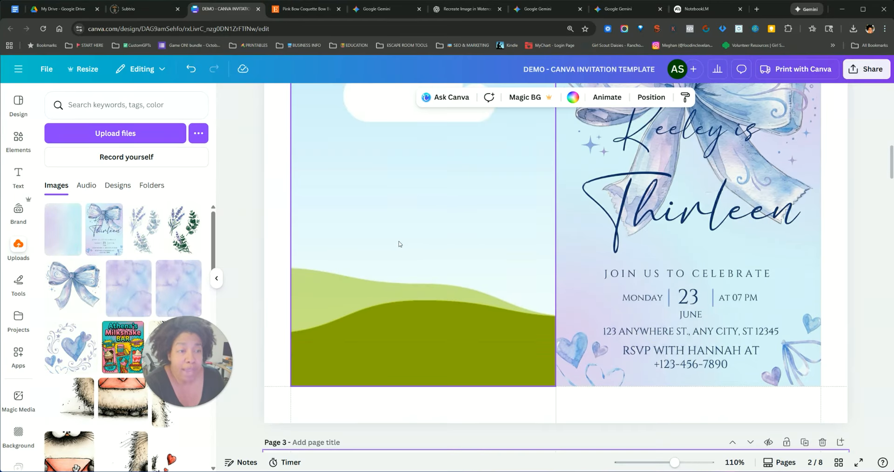
scroll(399, 242, "up", 2)
left_click(63, 229)
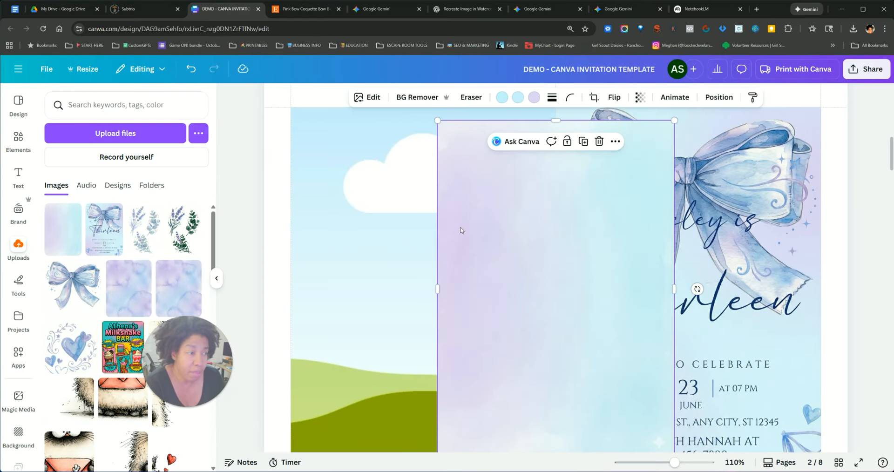
left_click_drag(460, 229, 421, 217)
Fully lock the watercolor background in the left-hand frame on page 2
scroll(414, 278, "down", 2)
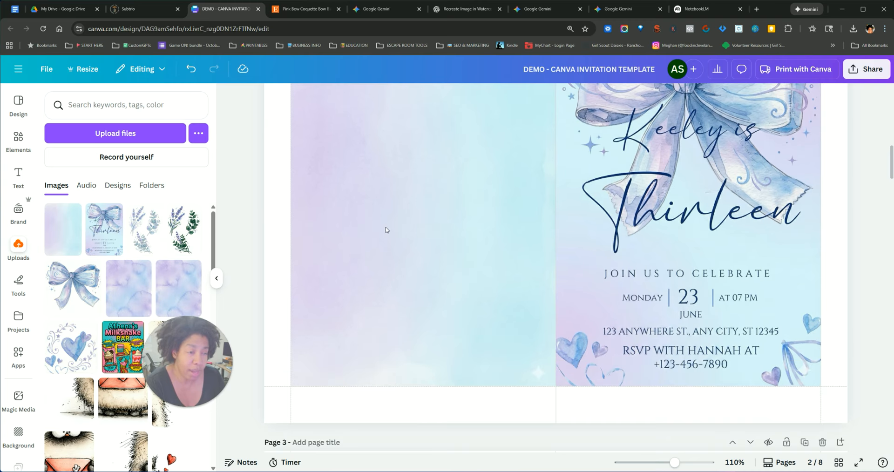
left_click(386, 230)
right_click(385, 231)
mouse_move(457, 243)
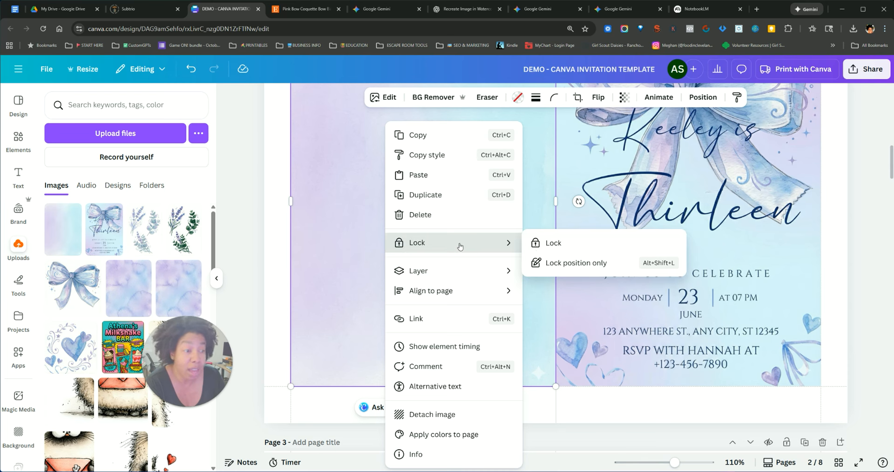
left_click(549, 243)
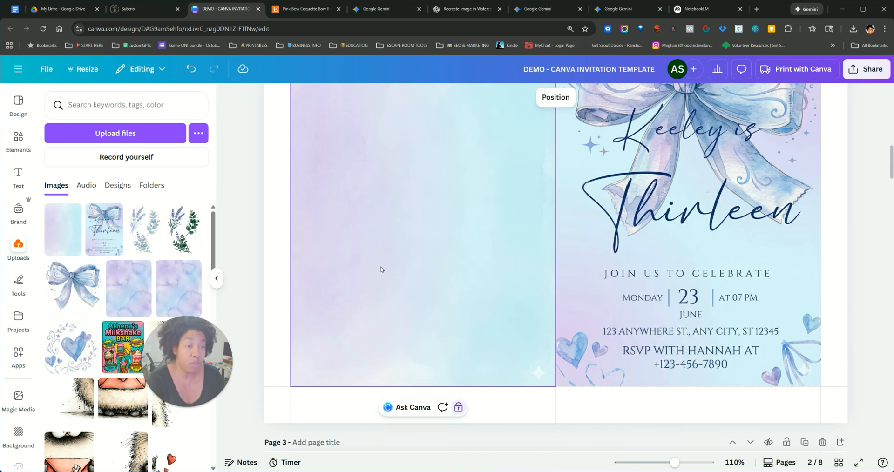
Add the uploaded bow image to the upper part of the left-hand invitation on page 2 and remove its background
scroll(386, 269, "up", 6)
scroll(389, 269, "down", 3)
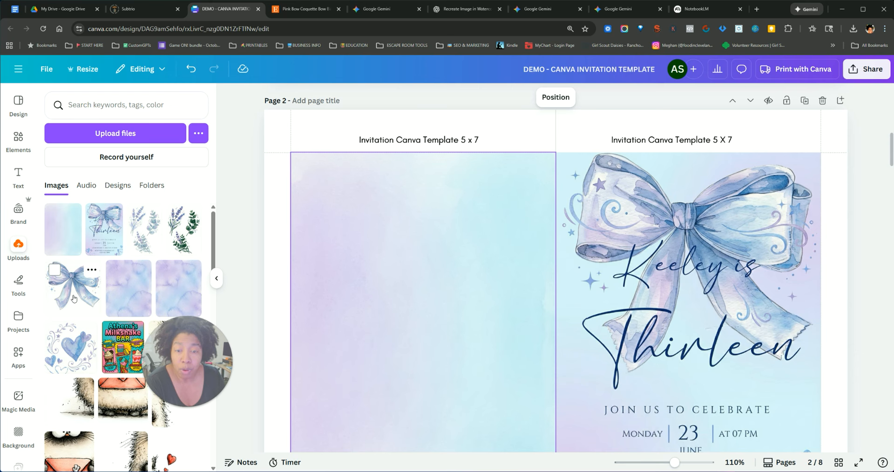
left_click(74, 299)
left_click_drag(542, 321, 425, 266)
left_click(423, 99)
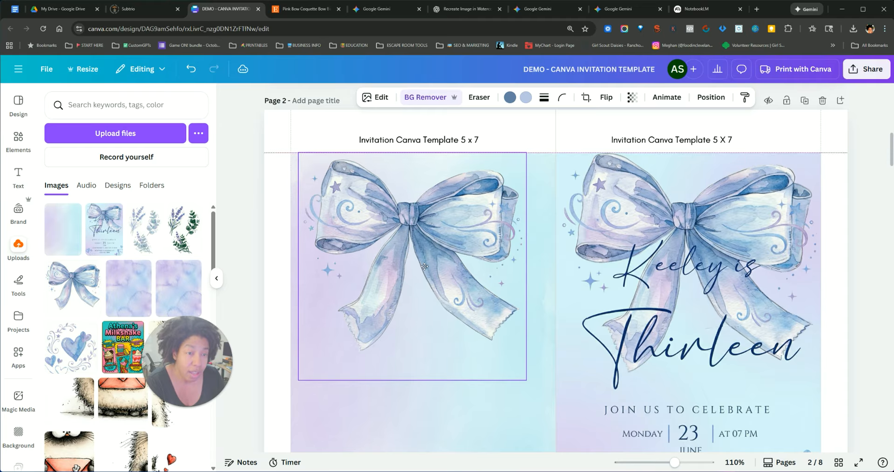
Enlarge the bow to nearly the invitation's full width, align it with the bow in the original, and lock its position only
left_click_drag(526, 380, 546, 401)
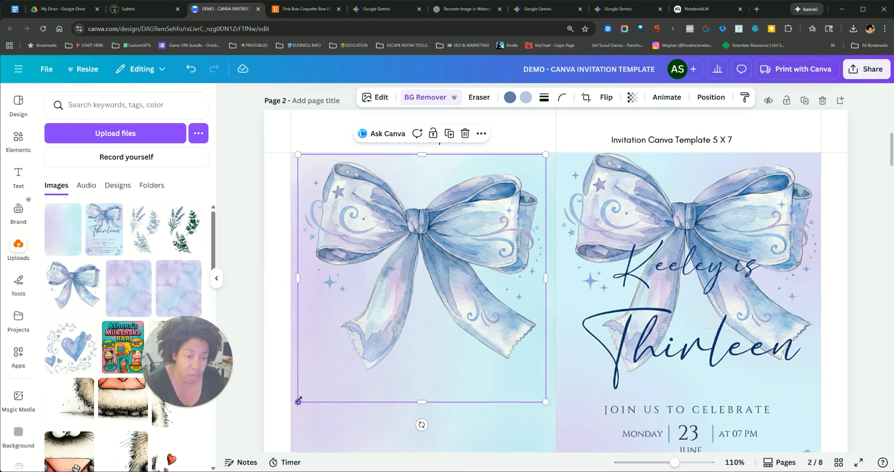
left_click_drag(298, 400, 286, 414)
left_click_drag(395, 243, 401, 233)
left_click(268, 102)
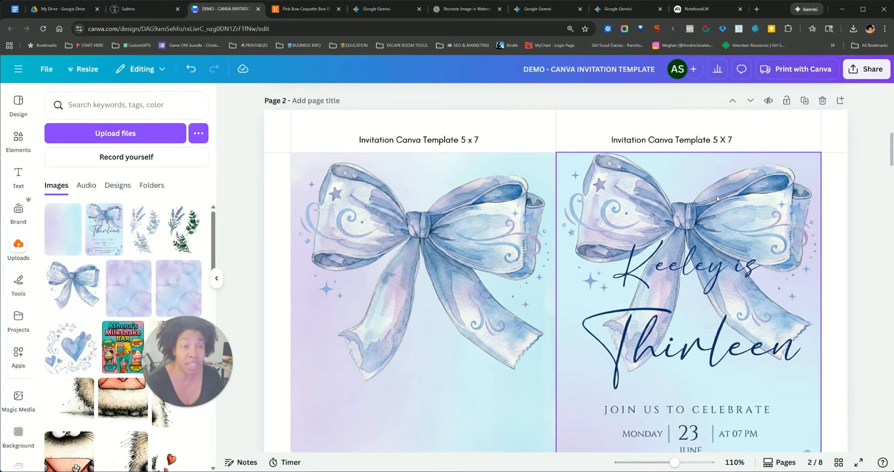
left_click_drag(417, 229, 416, 227)
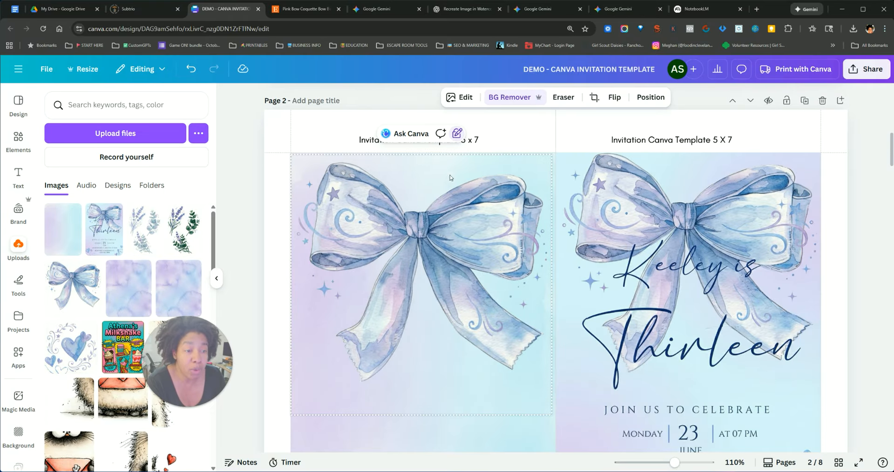
Add the uploaded hearts and swirls image, enlarge it below the bow's left ribbon, and remove its background
scroll(449, 175, "down", 3)
left_click(273, 238)
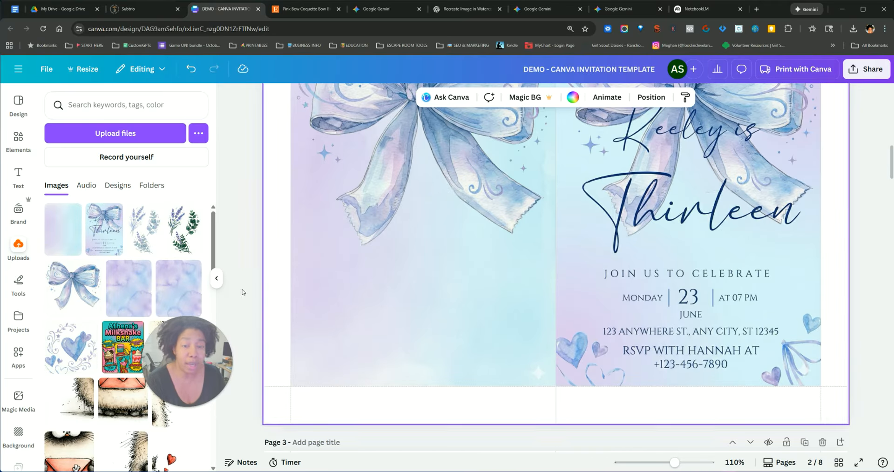
left_click(556, 198)
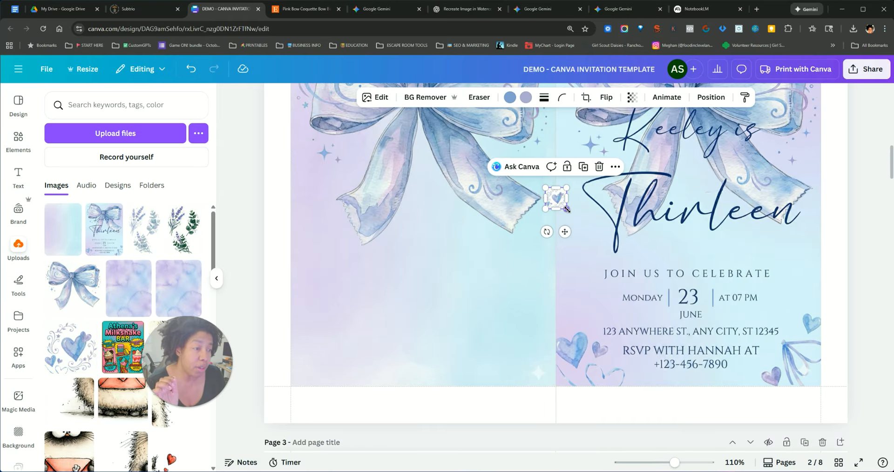
left_click_drag(566, 209, 369, 297)
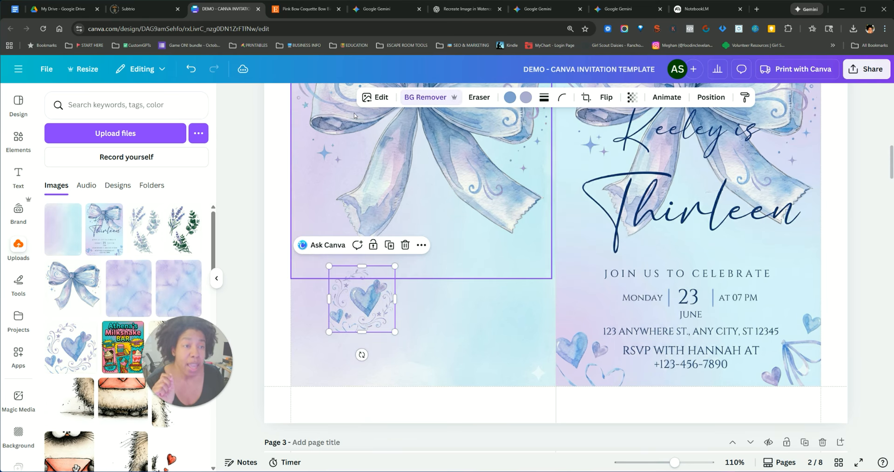
Use Magic Grab's brush to select the upper-left swirls and star in the hearts image and grab them as a separate element
left_click(375, 97)
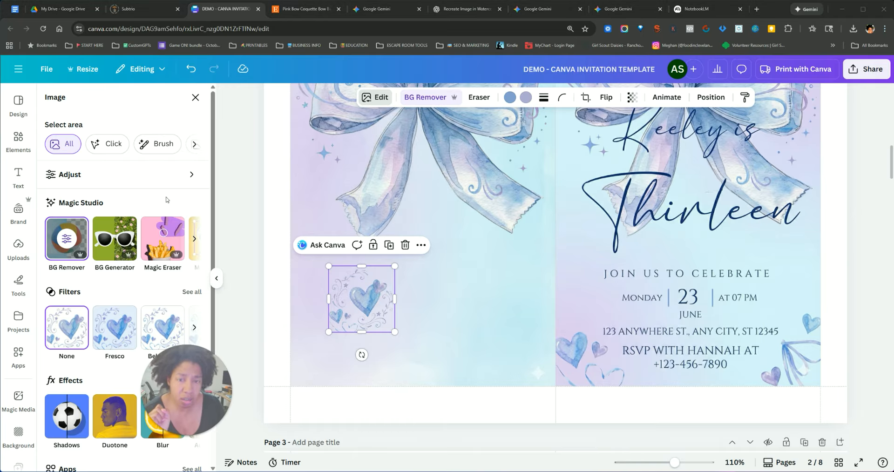
left_click(194, 239)
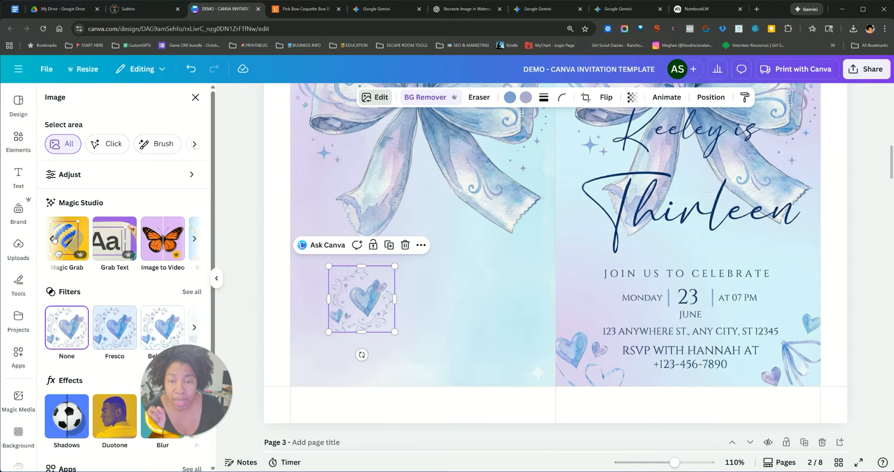
left_click(65, 241)
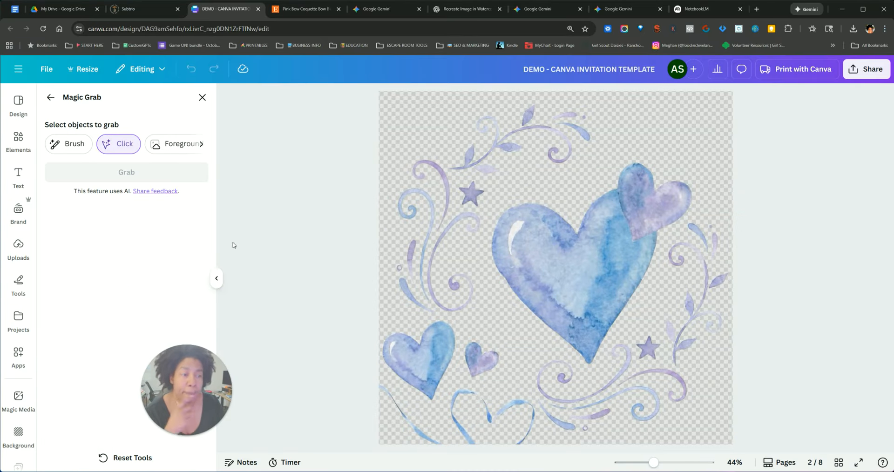
left_click(80, 152)
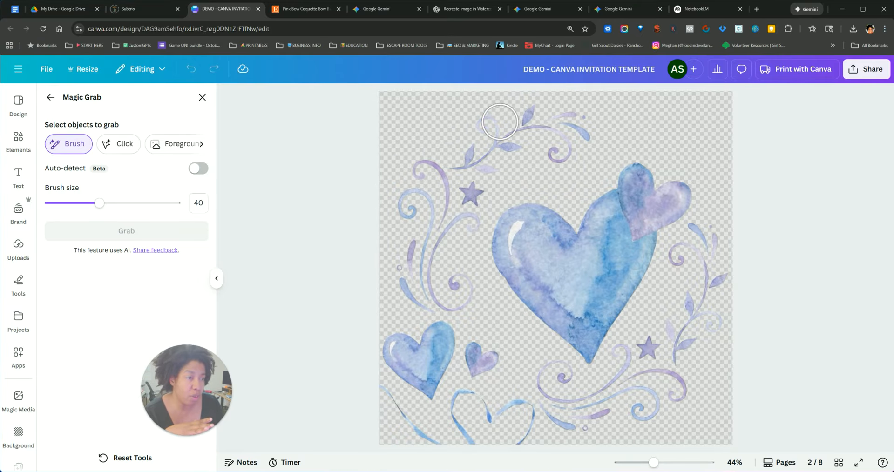
mouse_move(500, 122)
left_mouse_down()
mouse_move(496, 144)
mouse_move(509, 130)
mouse_move(577, 118)
mouse_move(584, 126)
mouse_move(569, 150)
mouse_move(505, 137)
mouse_move(489, 154)
mouse_move(459, 163)
mouse_move(419, 161)
mouse_move(435, 180)
mouse_move(471, 185)
mouse_move(473, 199)
mouse_move(459, 221)
mouse_move(439, 194)
mouse_move(413, 194)
mouse_move(411, 227)
mouse_move(448, 214)
mouse_move(406, 290)
mouse_move(416, 303)
mouse_move(443, 268)
mouse_move(444, 299)
left_mouse_up()
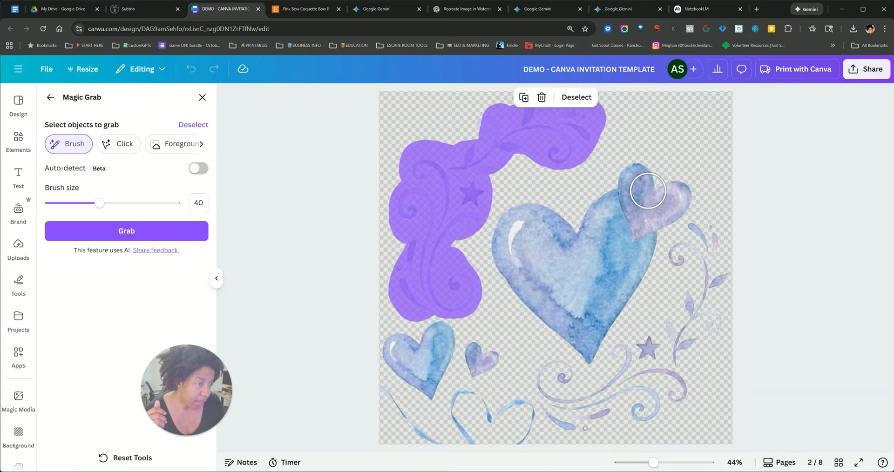
left_click(122, 145)
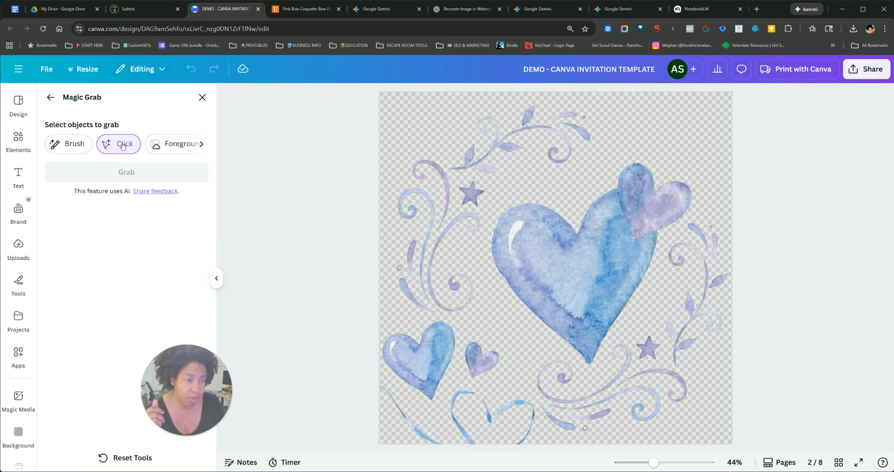
left_click(80, 150)
mouse_move(576, 121)
left_mouse_down()
mouse_move(554, 150)
mouse_move(543, 125)
mouse_move(513, 118)
mouse_move(514, 151)
mouse_move(505, 120)
mouse_move(510, 142)
mouse_move(454, 167)
mouse_move(502, 166)
mouse_move(511, 159)
mouse_move(426, 160)
mouse_move(475, 200)
mouse_move(462, 231)
mouse_move(426, 194)
mouse_move(419, 220)
mouse_move(439, 277)
mouse_move(457, 272)
left_mouse_up()
mouse_move(429, 240)
left_mouse_down()
mouse_move(414, 273)
mouse_move(420, 295)
mouse_move(435, 301)
mouse_move(415, 299)
left_mouse_up()
left_click(148, 233)
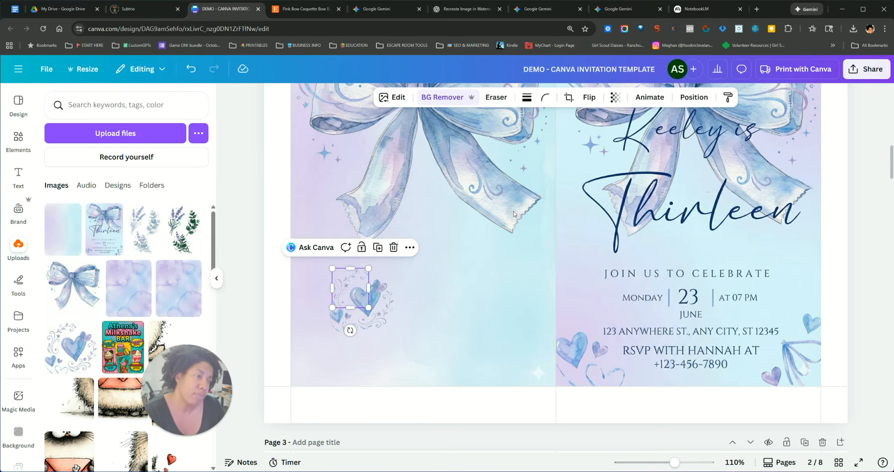
Move the grabbed swirls and the remaining hearts apart, and lock the original invitation image in the right-hand frame
left_click_drag(350, 288, 310, 280)
left_click_drag(371, 304, 497, 316)
right_click(624, 282)
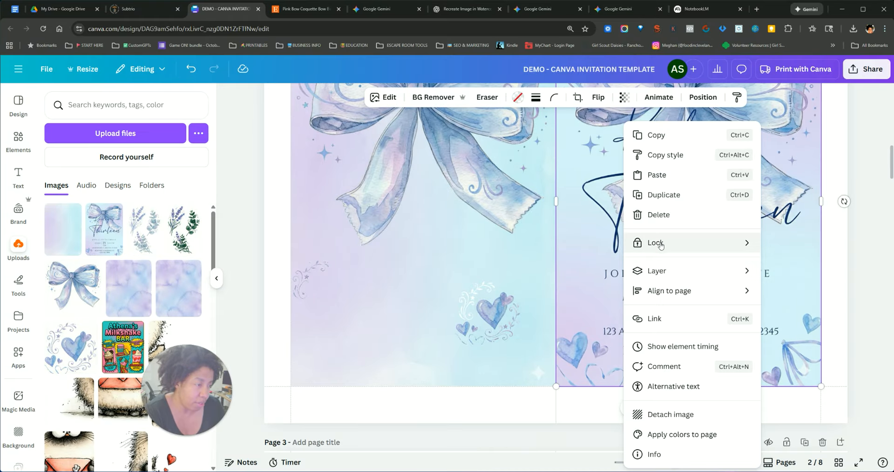
mouse_move(660, 245)
left_click(508, 245)
Set the hearts image aside over the right-hand invitation, and place the enlarged swirls near the left-hand invitation's lower-left corner
left_click_drag(497, 316, 634, 271)
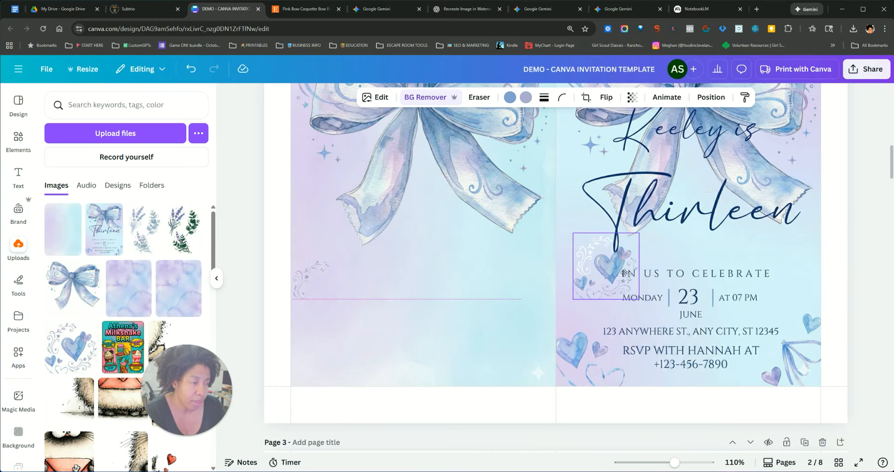
left_click_drag(304, 274, 359, 253)
left_click_drag(319, 275, 314, 336)
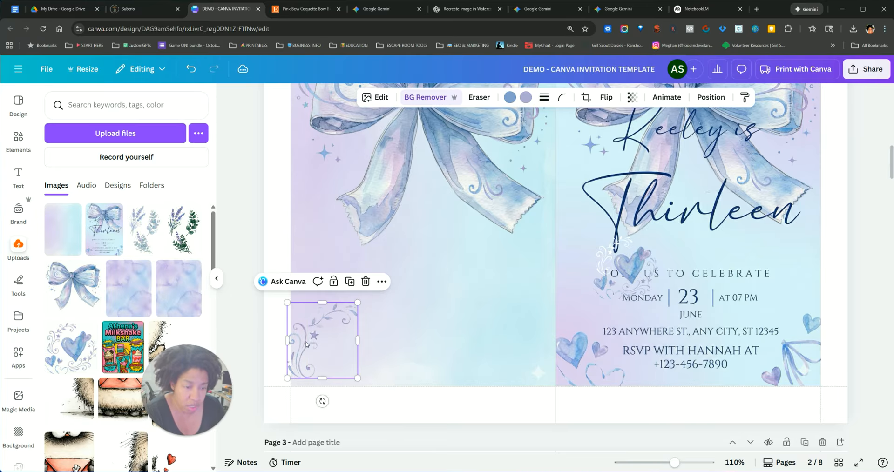
Unlock the watercolor background in the left-hand frame and rotate it within its crop by about -36.6 degrees
left_click(434, 304)
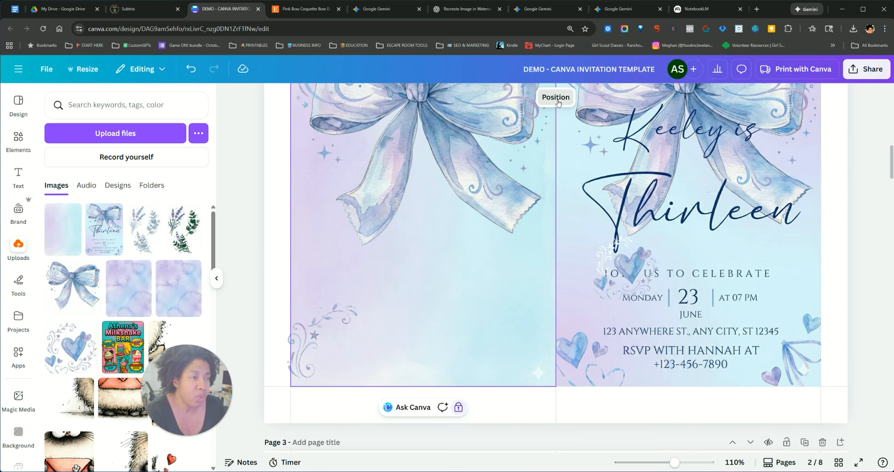
left_click(555, 97)
right_click(452, 329)
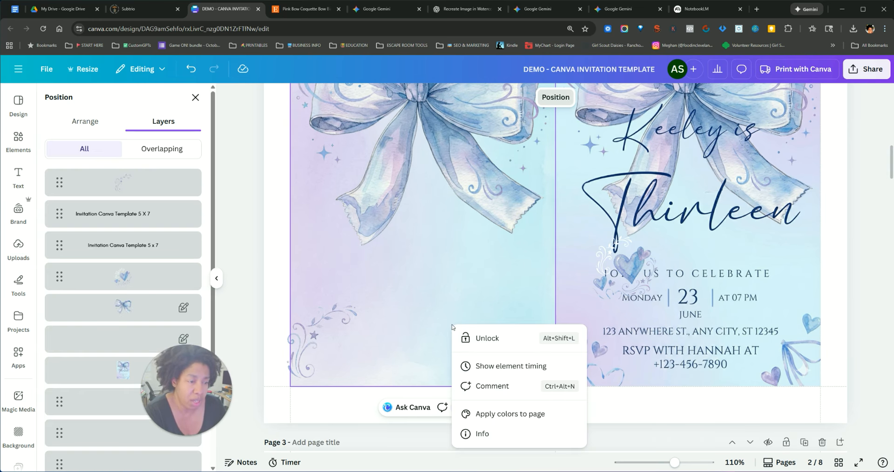
left_click(484, 344)
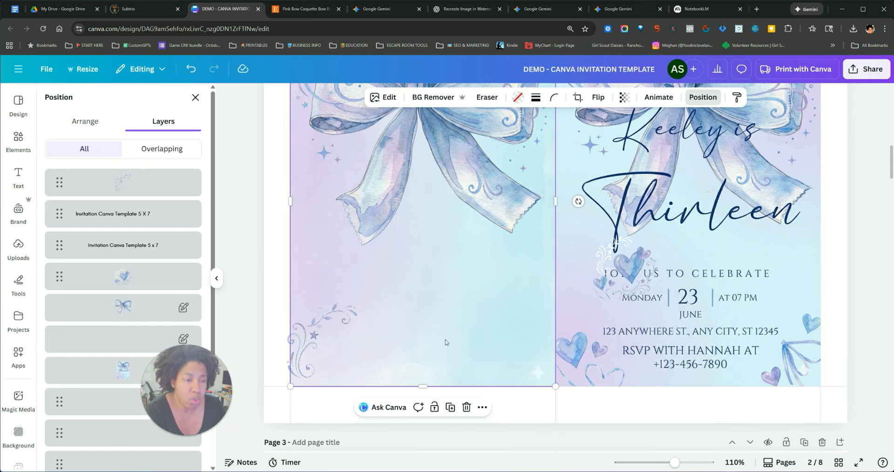
right_click(425, 290)
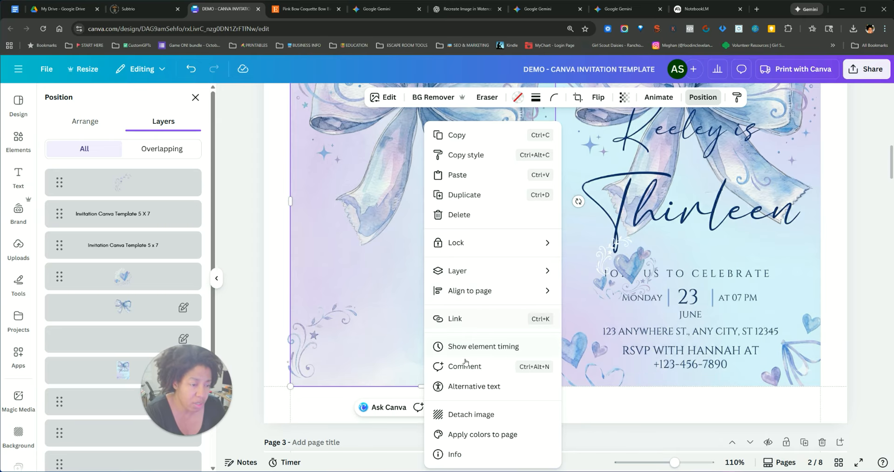
left_click(421, 341)
double_click(411, 333)
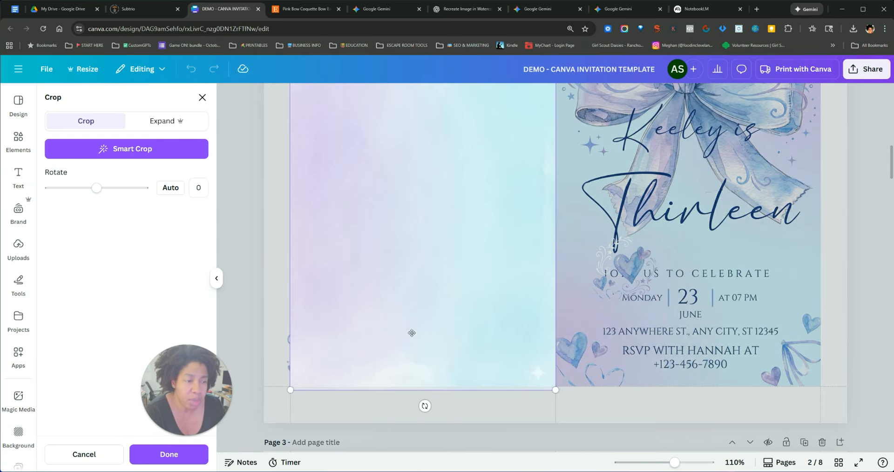
left_click_drag(424, 406, 564, 394)
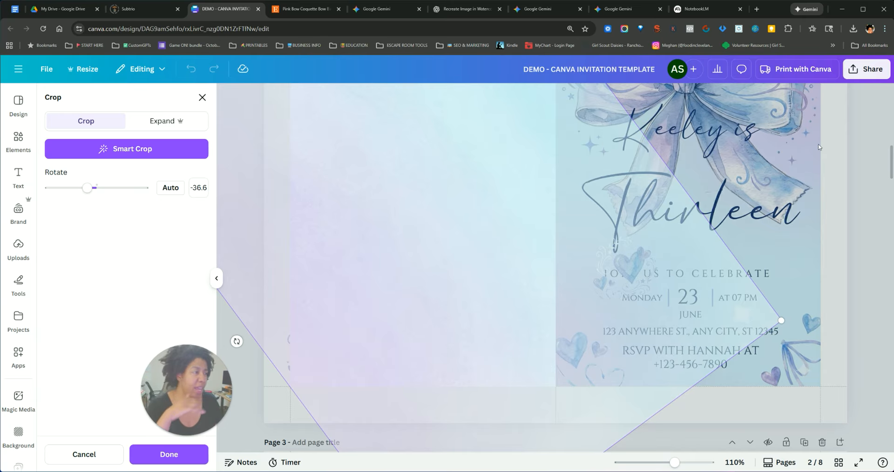
key("Escape")
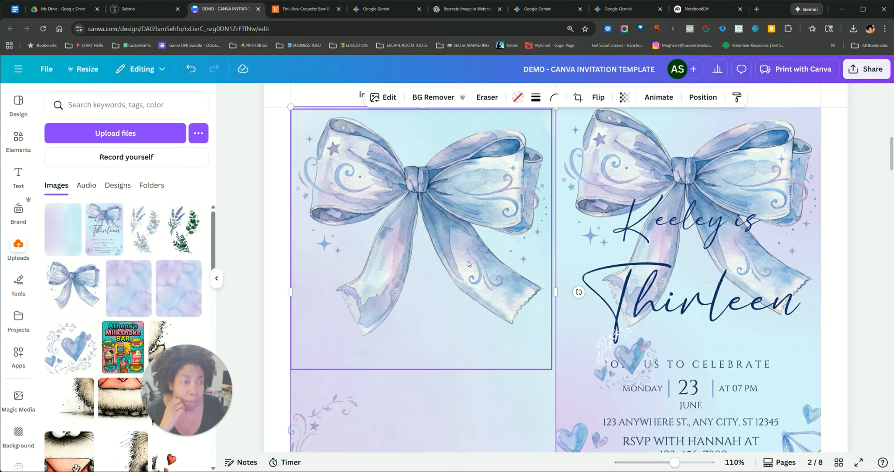
Trim the swirls' overhanging left side to the invitation's edge and undo the accidental replacement of the background with the swirls
scroll(438, 302, "down", 2)
left_click(325, 335)
left_click_drag(287, 340, 309, 339)
left_click(417, 318)
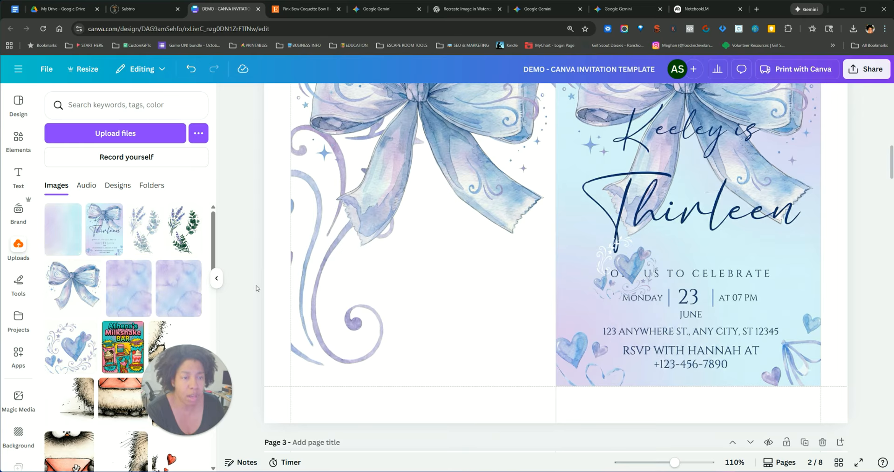
left_click(191, 68)
Fully lock the rotated watercolor background in the left-hand frame
right_click(470, 305)
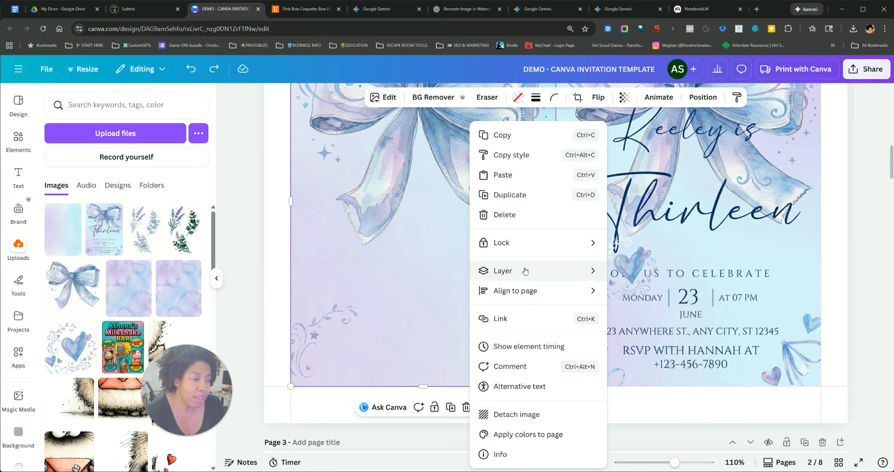
mouse_move(583, 242)
left_click(626, 245)
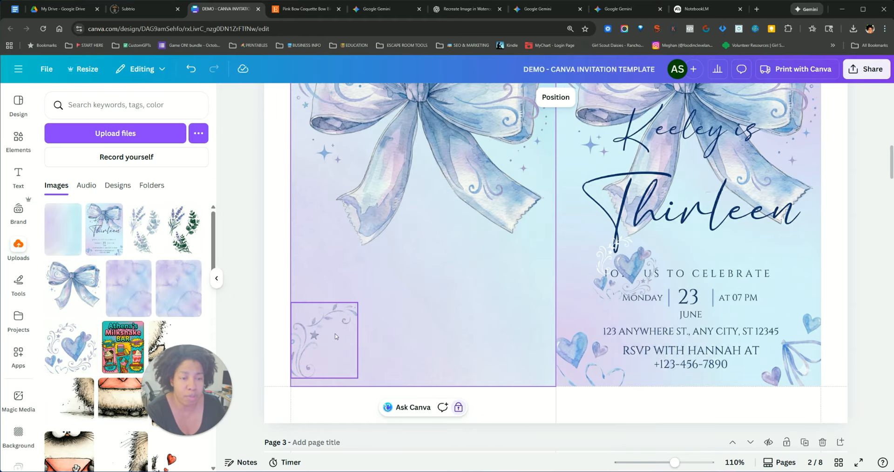
Fit the swirls into the left-hand invitation's lower-left corner and shrink them to about three quarters of their size
left_click_drag(335, 336, 325, 336)
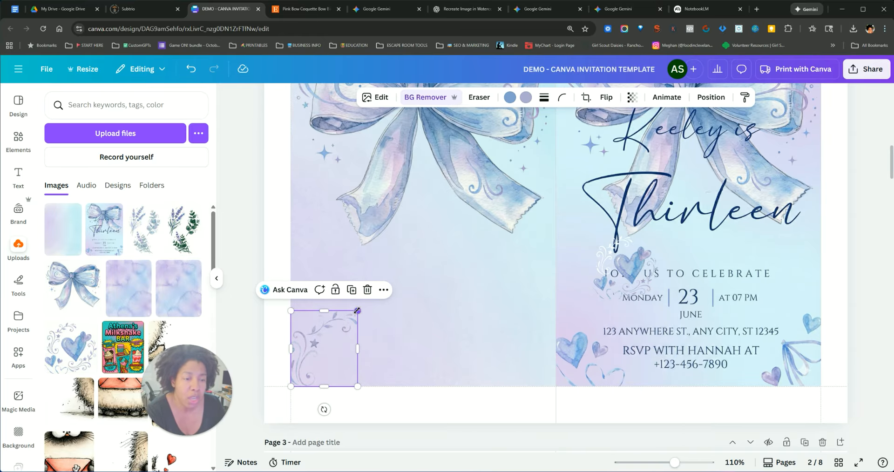
left_click_drag(358, 310, 341, 329)
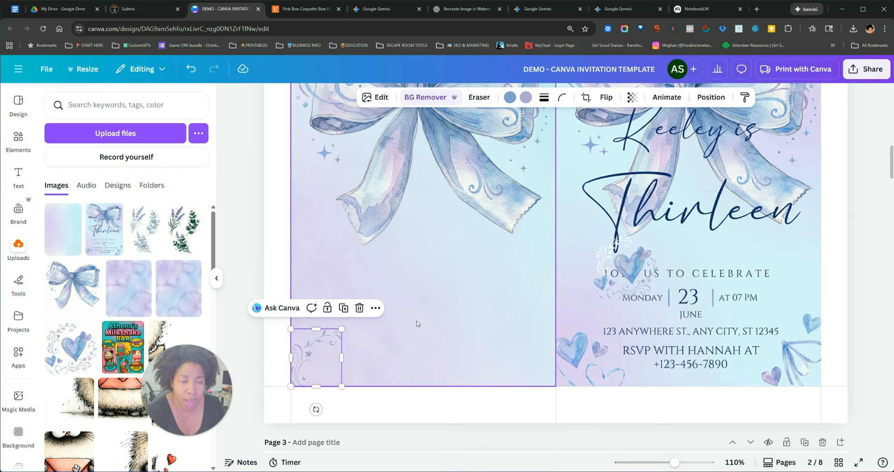
left_click(443, 288)
scroll(438, 301, "up", 8)
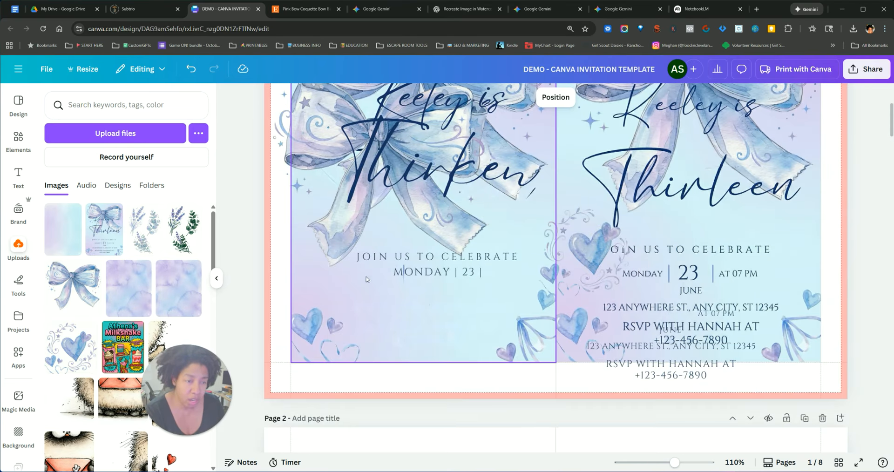
scroll(367, 279, "up", 4)
left_click(410, 324)
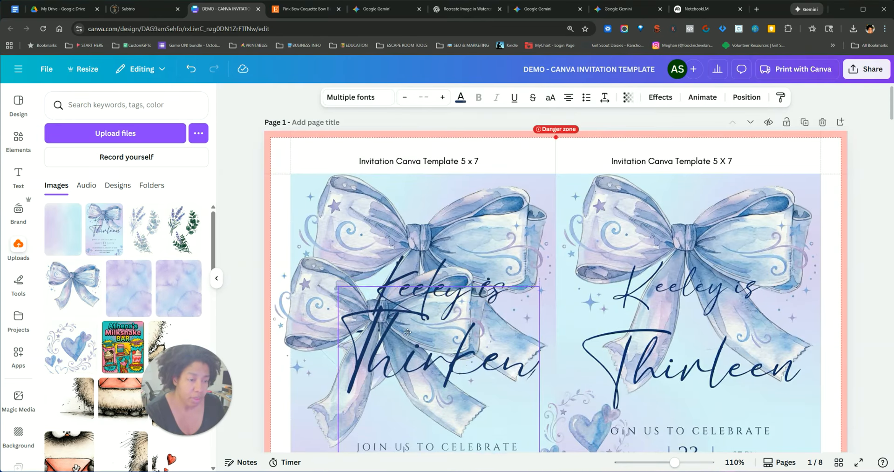
scroll(448, 325, "down", 2)
scroll(447, 325, "down", 5)
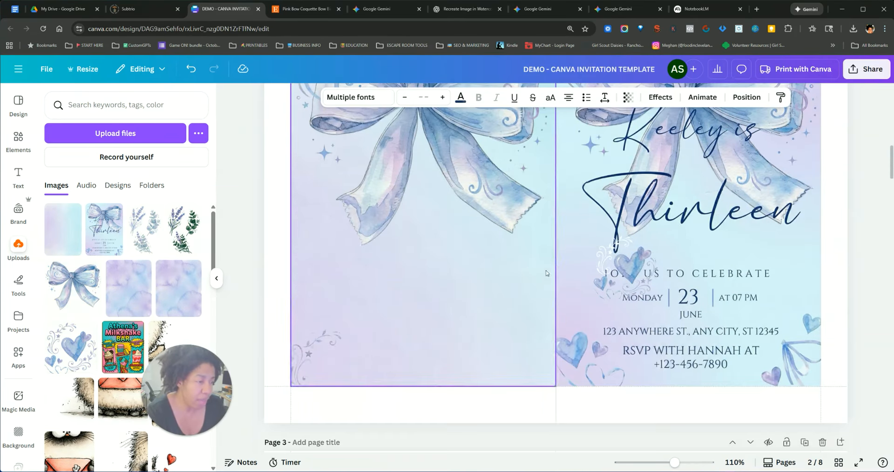
Move the remaining hearts image back to the left-hand invitation's right side and open it in Magic Grab
left_click(579, 283)
left_click_drag(579, 282, 523, 296)
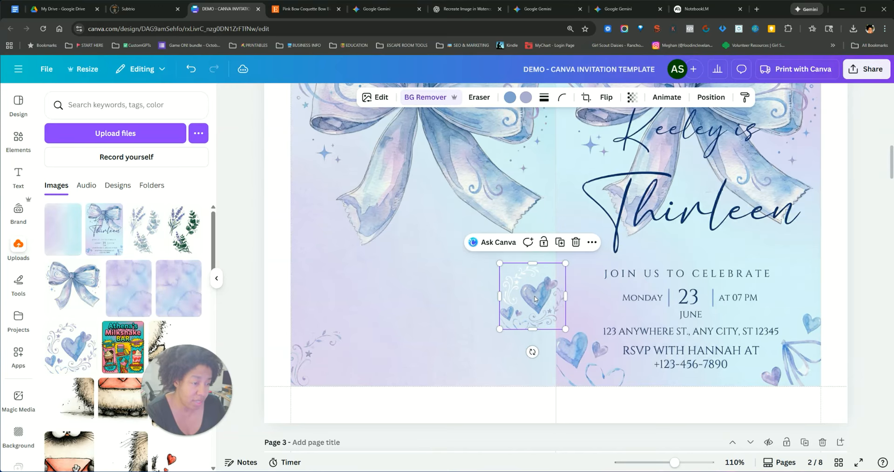
right_click(534, 299)
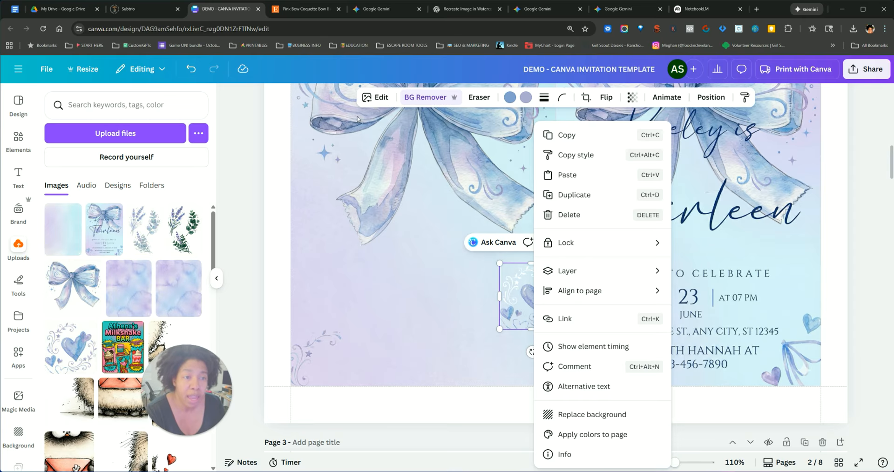
left_click(372, 100)
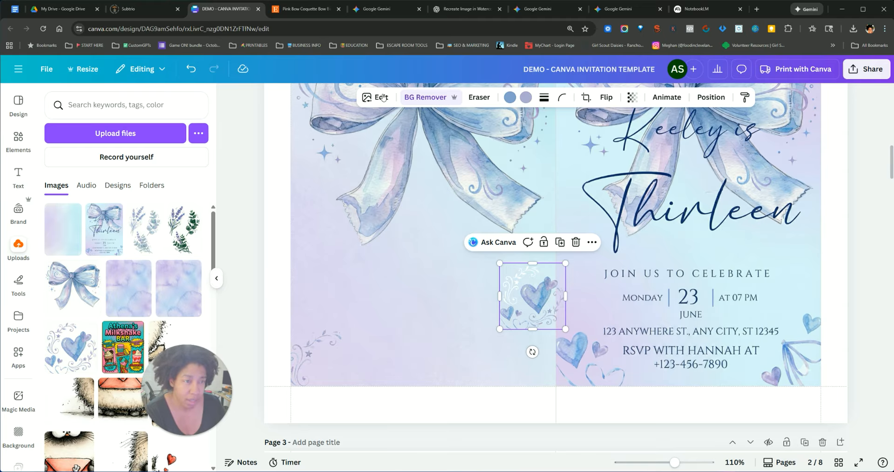
left_click(380, 98)
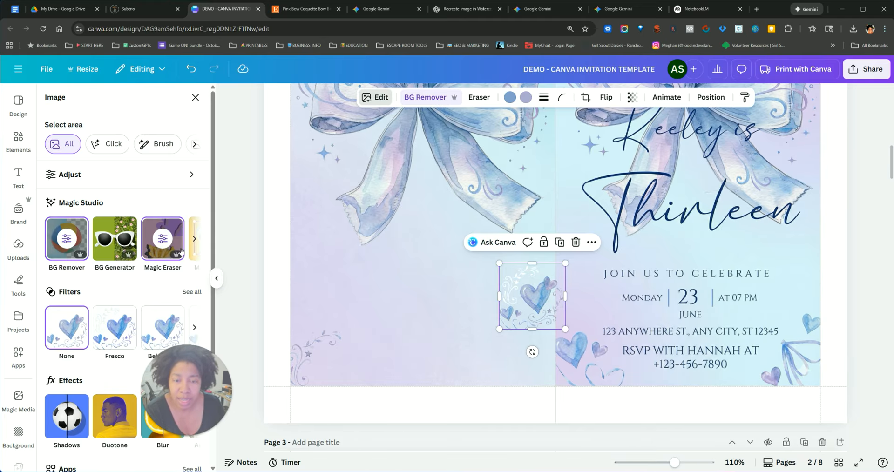
left_click(193, 240)
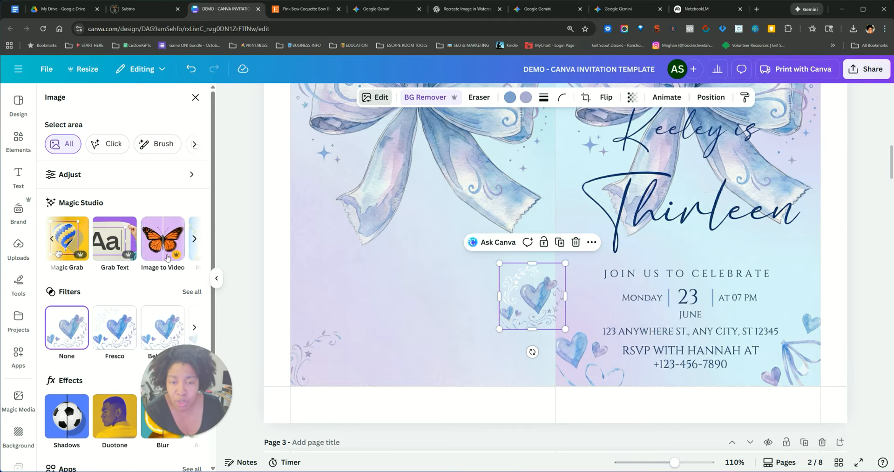
left_click(68, 238)
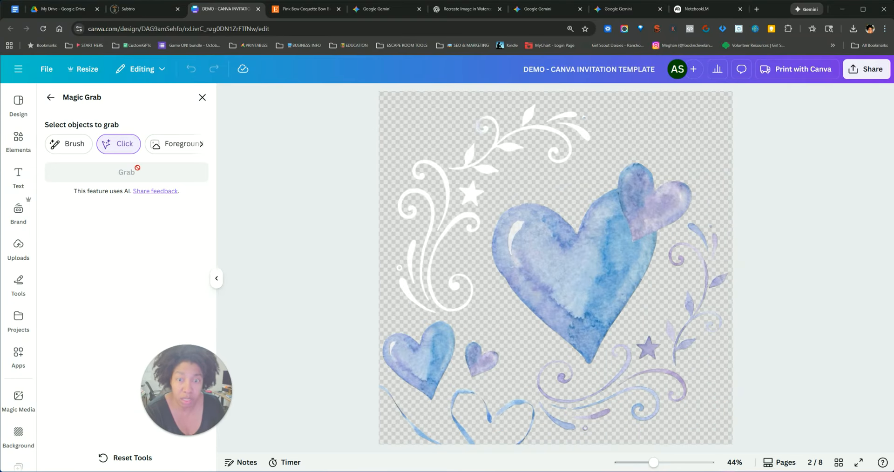
Brush over the lower-left heart and the two large overlapping hearts, and grab them as a separate element
left_click(77, 148)
left_click_drag(399, 350, 413, 360)
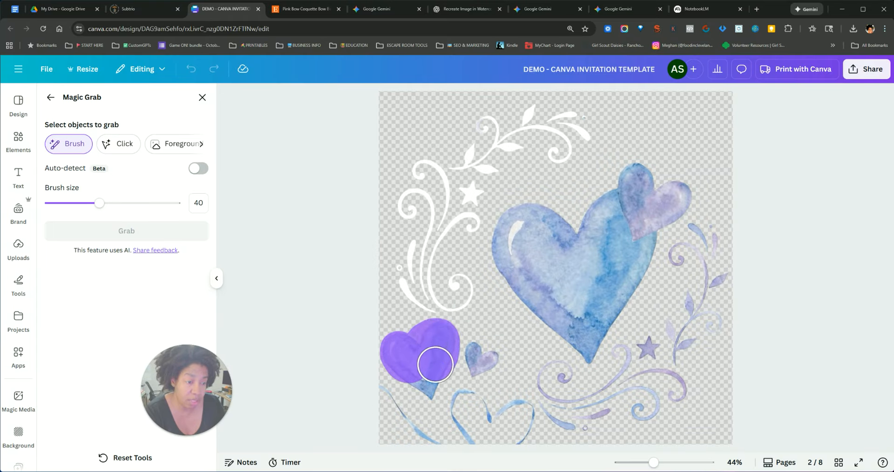
left_click_drag(425, 387, 426, 387)
mouse_move(576, 233)
left_mouse_down()
mouse_move(517, 221)
mouse_move(506, 241)
mouse_move(527, 287)
mouse_move(587, 348)
mouse_move(636, 183)
mouse_move(674, 183)
mouse_move(677, 196)
mouse_move(657, 217)
mouse_move(652, 200)
mouse_move(601, 206)
mouse_move(560, 275)
mouse_move(537, 241)
mouse_move(545, 277)
mouse_move(601, 261)
mouse_move(625, 227)
mouse_move(567, 313)
mouse_move(636, 233)
mouse_move(640, 267)
mouse_move(614, 313)
left_mouse_up()
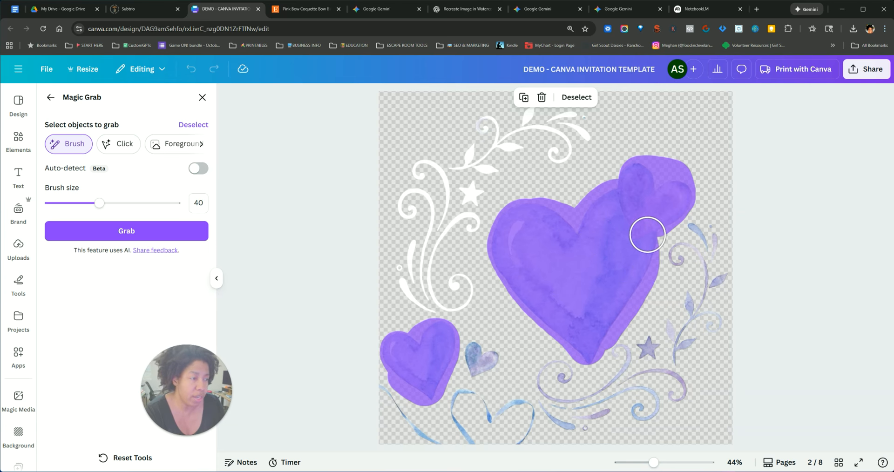
left_click(141, 237)
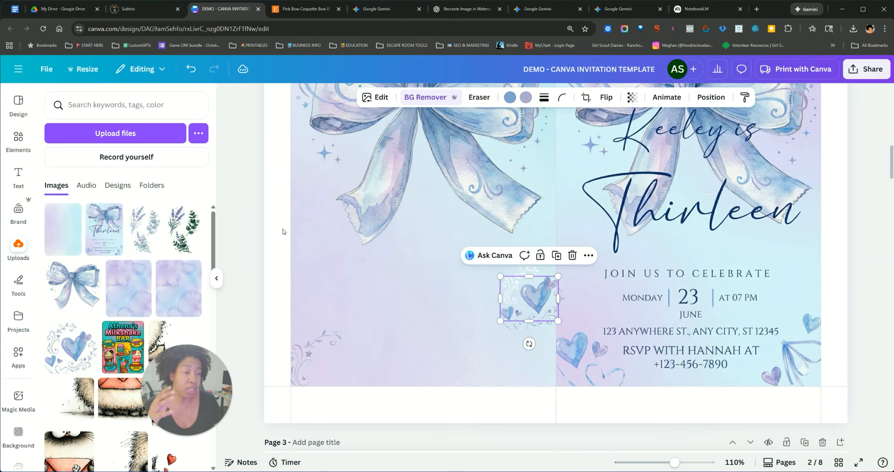
Move the grabbed hearts into the left-hand invitation's lower-right corner and delete the leftover hearts image
left_click_drag(535, 293, 514, 361)
left_click(512, 293)
key("Delete")
Duplicate the hearts, cut the copy down to one small 0.3 by 0.3 heart, and place it at the bow's upper right
right_click(520, 354)
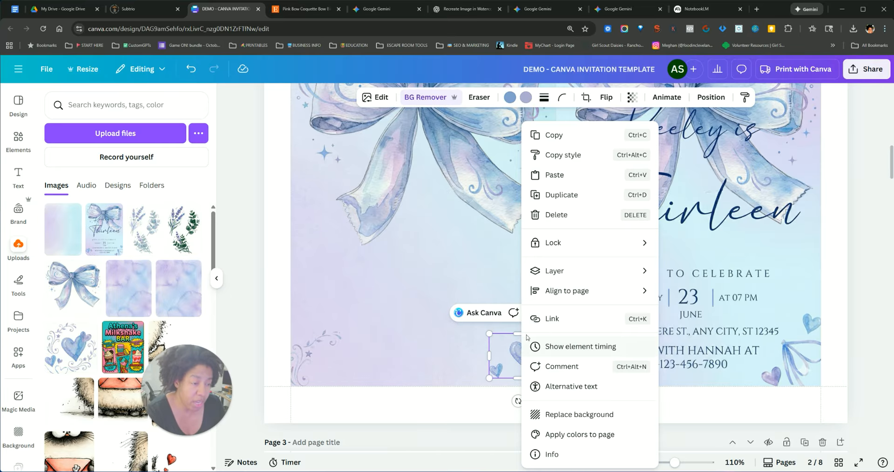
left_click(567, 216)
left_click_drag(512, 379, 409, 309)
left_click_drag(453, 292, 403, 299)
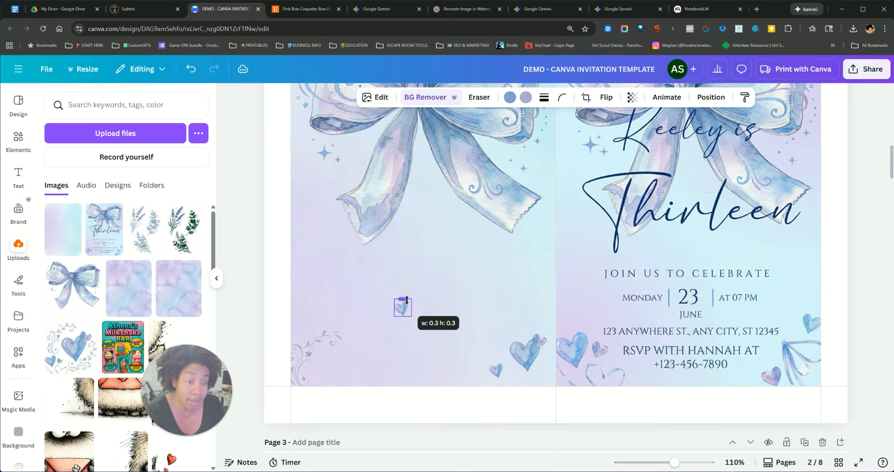
scroll(403, 300, "up", 2)
left_click_drag(402, 398, 528, 125)
left_click(484, 346)
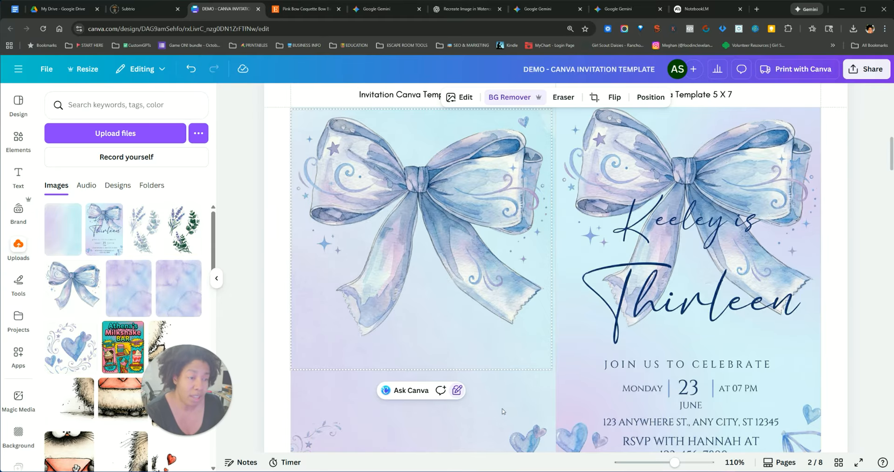
Duplicate the lower-left swirls, move the copy above the hearts, and flip it horizontally
scroll(502, 411, "down", 3)
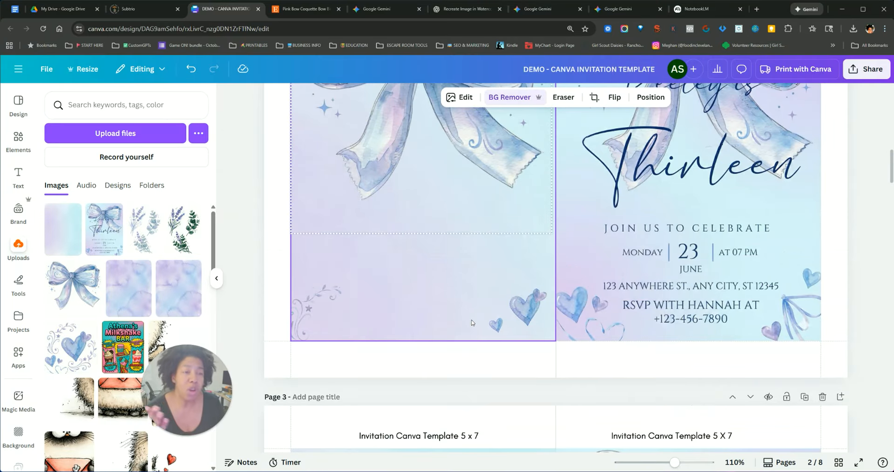
scroll(471, 322, "up", 1)
left_click(311, 356)
right_click(325, 358)
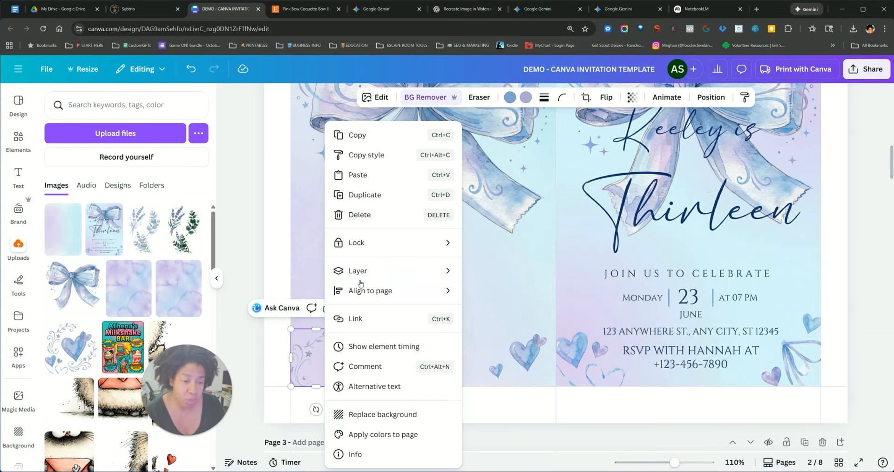
left_click(365, 195)
left_click_drag(309, 357, 506, 305)
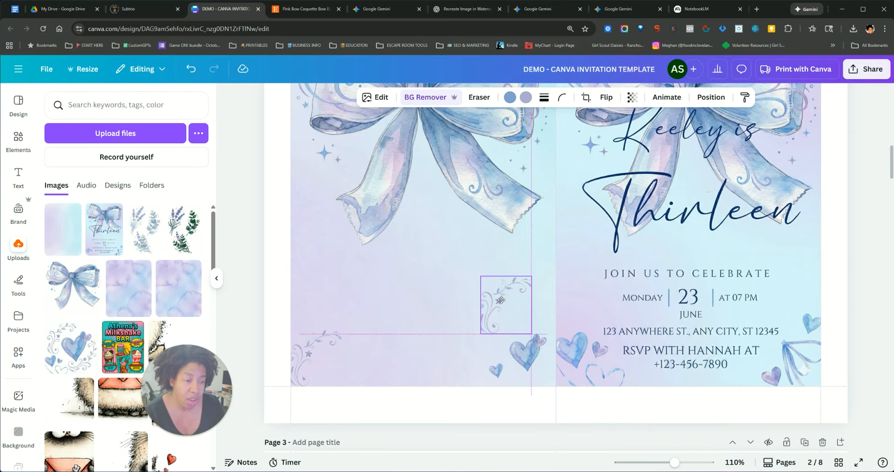
left_click(605, 97)
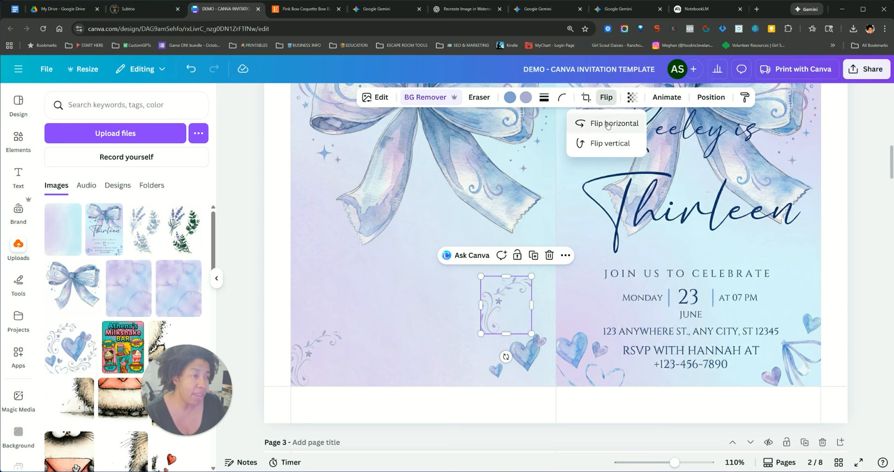
Set the hearts aside and fit the flipped swirls into the left-hand invitation's lower-right corner
left_click_drag(525, 355, 426, 355)
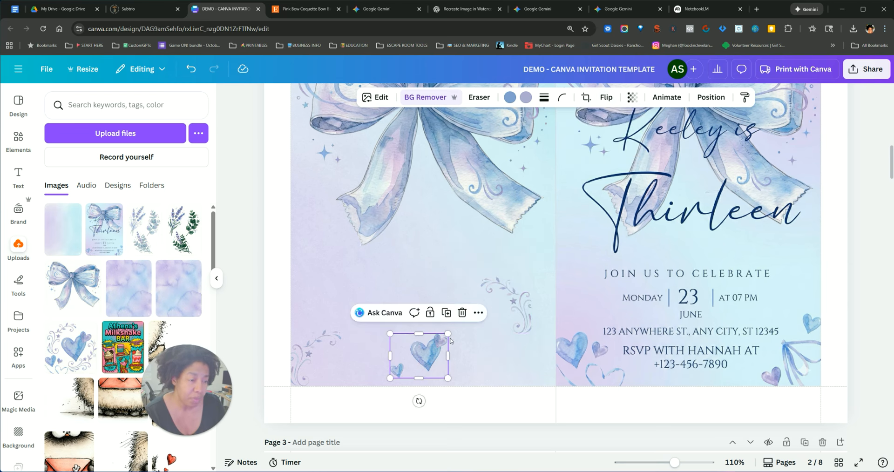
left_click_drag(514, 310, 536, 358)
left_click_drag(530, 395, 531, 388)
Trim and shrink the hearts image and tuck it inside the lower-right swirls
left_click(422, 359)
left_click_drag(421, 358, 504, 369)
left_click(528, 354)
left_click(512, 368)
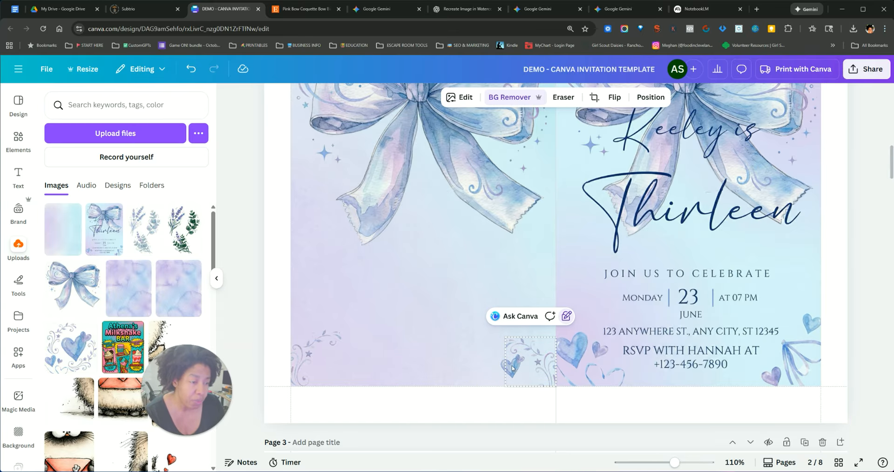
left_click(494, 368)
left_click(510, 368)
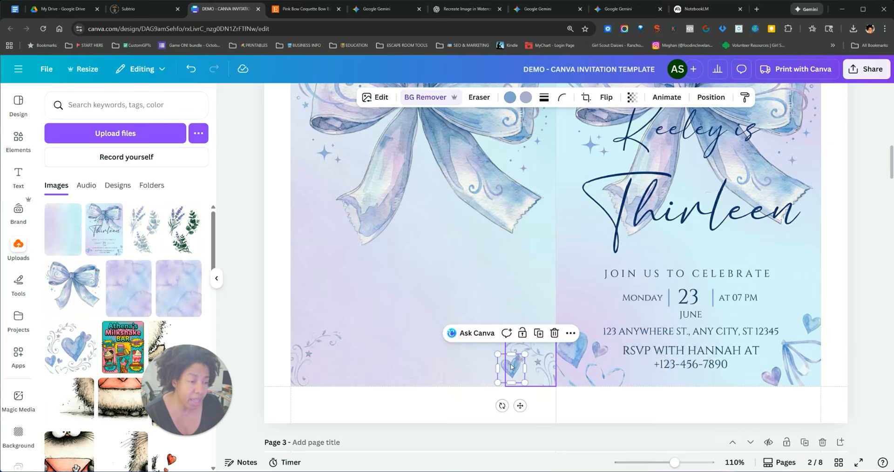
left_click_drag(496, 355, 502, 361)
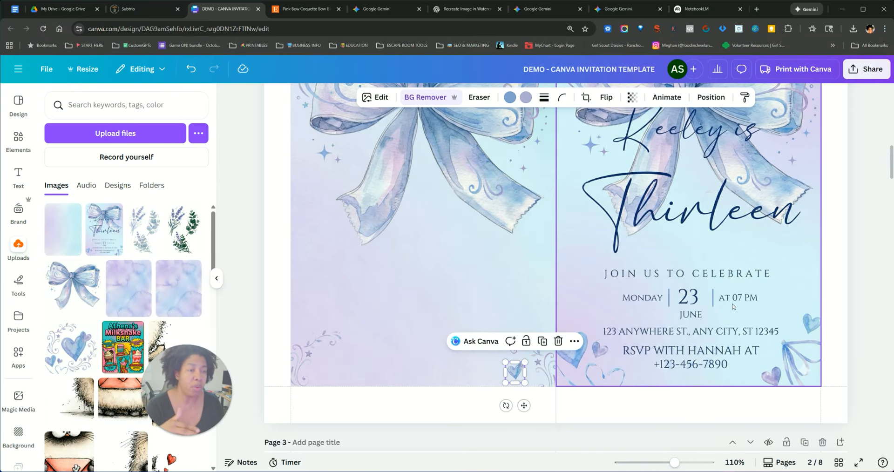
On page 1, move the left-hand invitation's lettering lower and place the bow in the left-hand frame
scroll(733, 306, "up", 5)
scroll(573, 259, "down", 6)
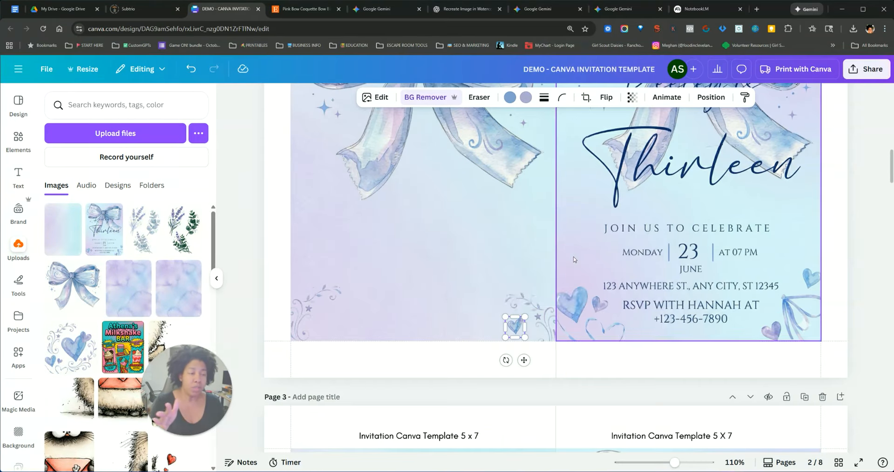
scroll(573, 259, "up", 9)
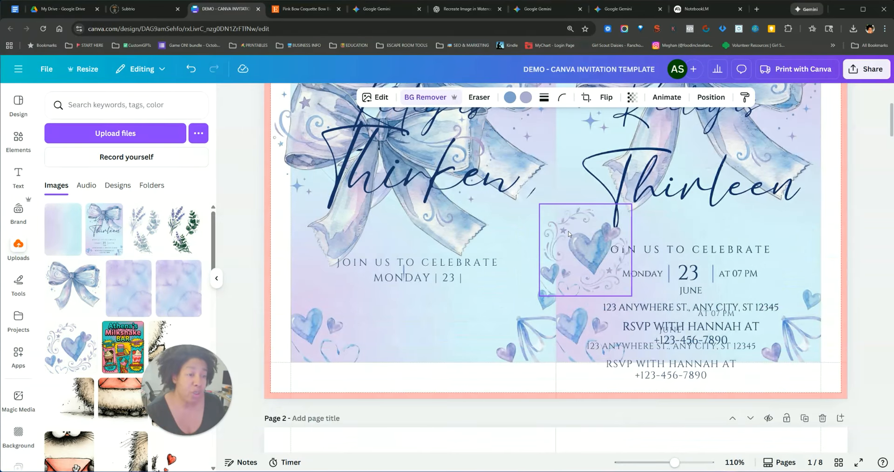
scroll(418, 261, "up", 4)
left_click_drag(400, 332, 381, 419)
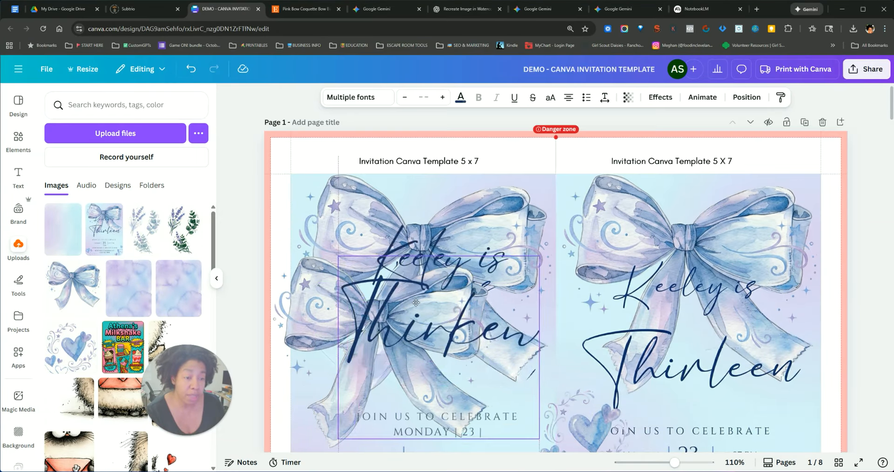
left_click(391, 274)
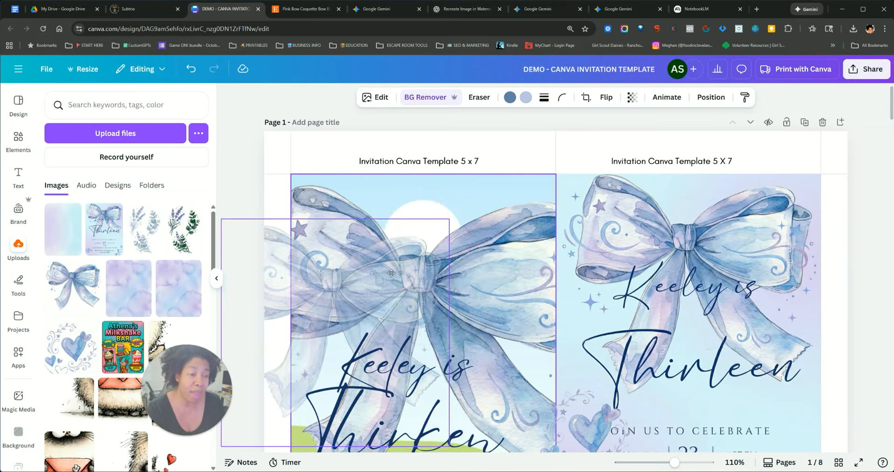
left_click_drag(391, 273, 403, 257)
scroll(418, 304, "down", 3)
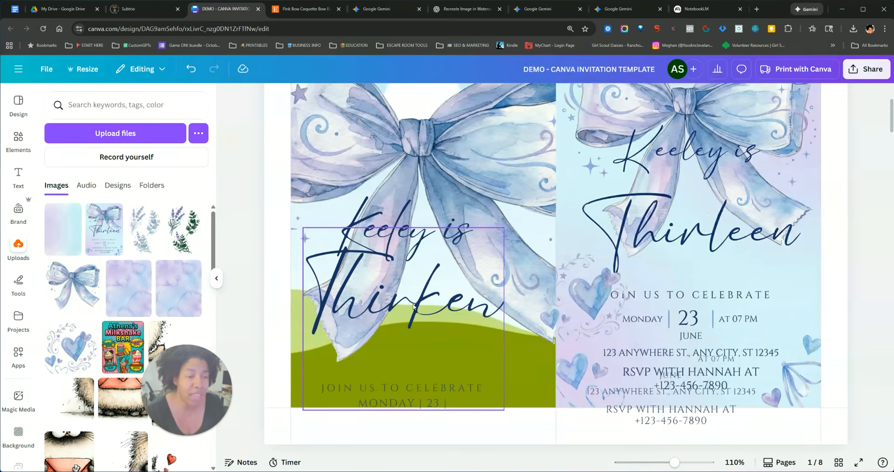
left_click(413, 305)
Review the rebuilt bow, swirls and hearts across page 2's left-hand invitation at a reduced zoom
scroll(412, 305, "down", 6)
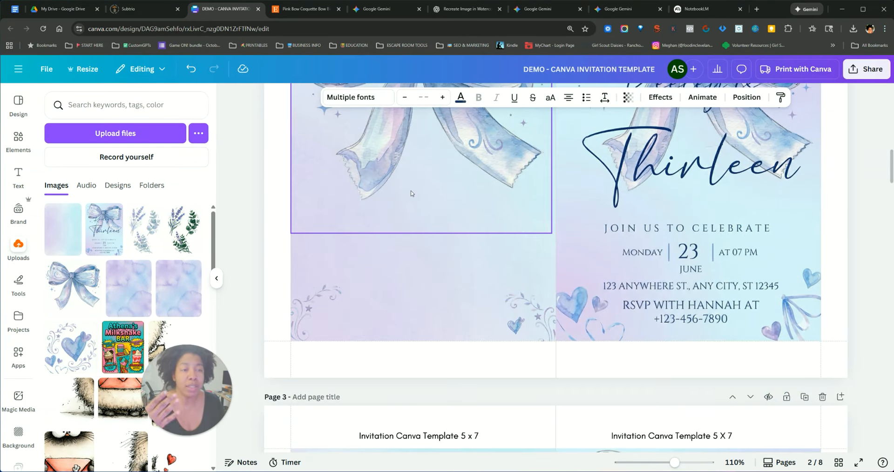
scroll(411, 194, "up", 2)
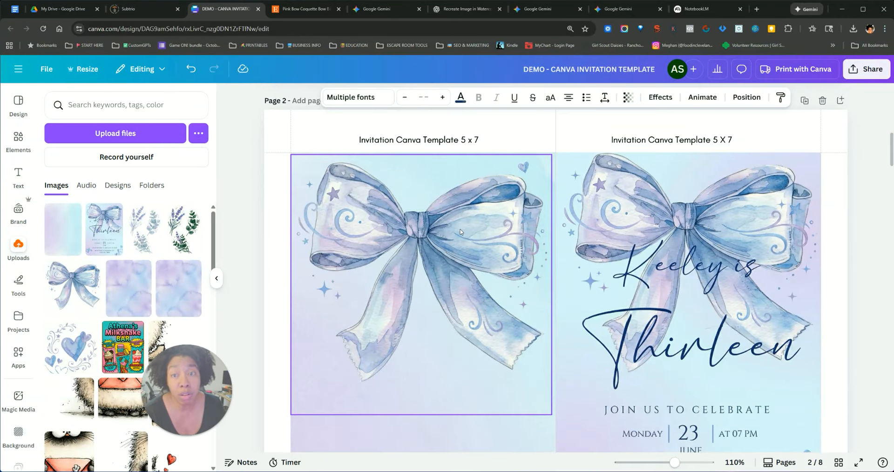
scroll(460, 231, "down", 5)
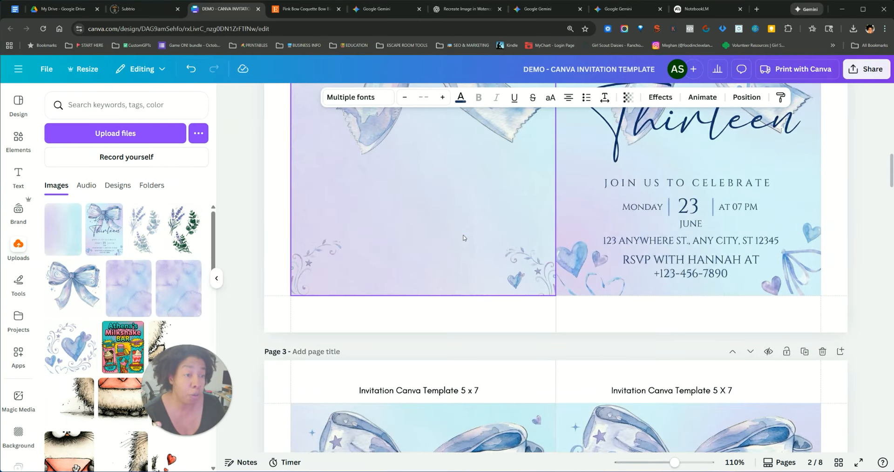
scroll(385, 215, "up", 3)
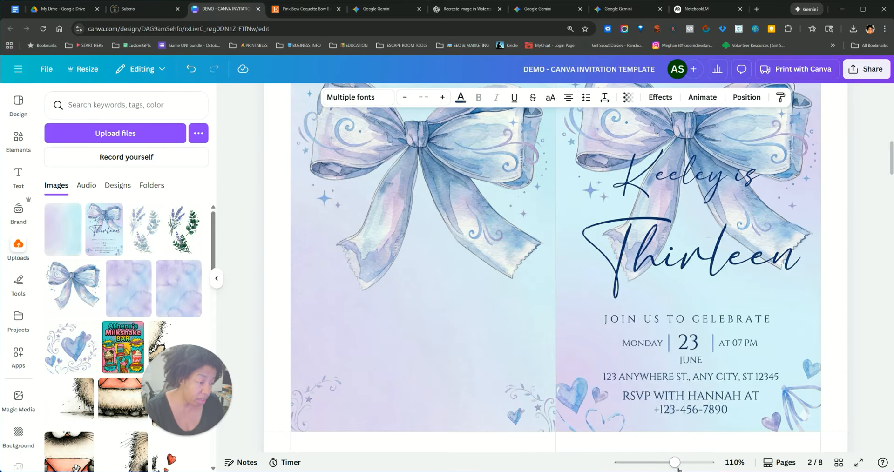
left_click_drag(675, 463, 664, 464)
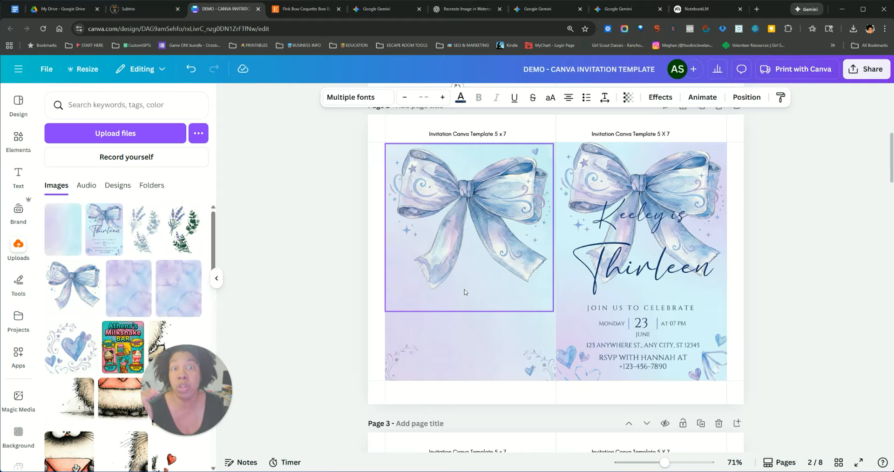
Compare the two finished invitations on page 3 with each other and with the pink bow Etsy listing
scroll(464, 291, "down", 6)
scroll(468, 266, "down", 2)
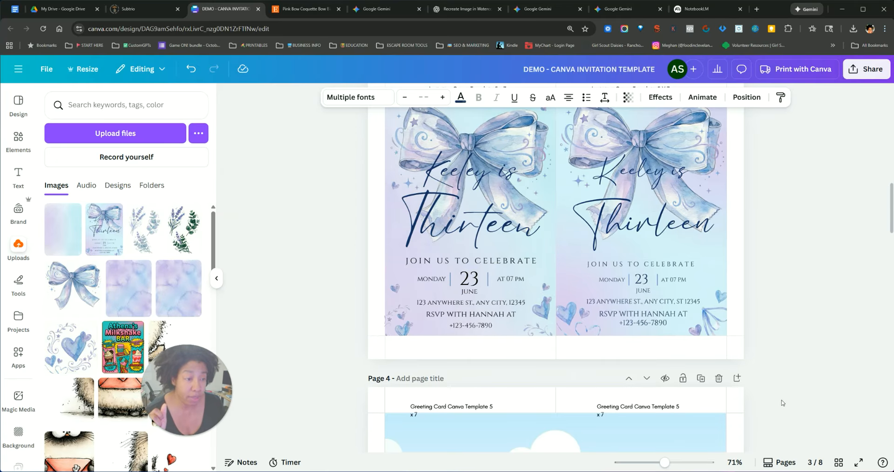
left_click(859, 462)
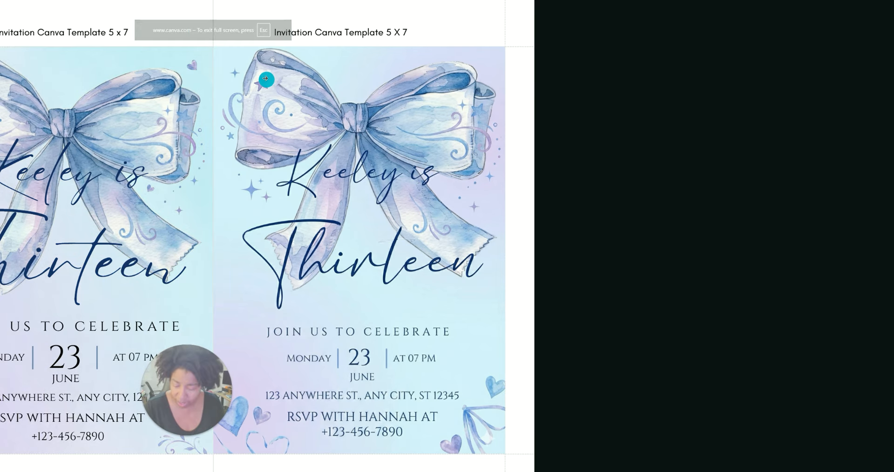
key("Escape")
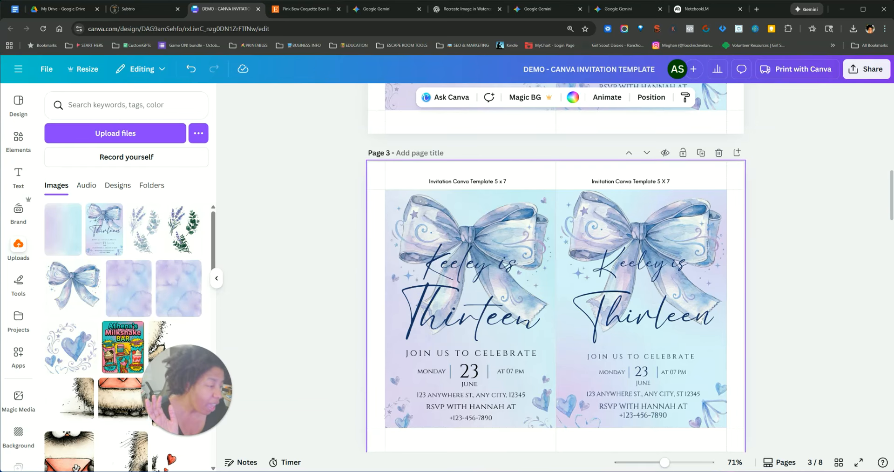
scroll(526, 316, "up", 5, "ctrl")
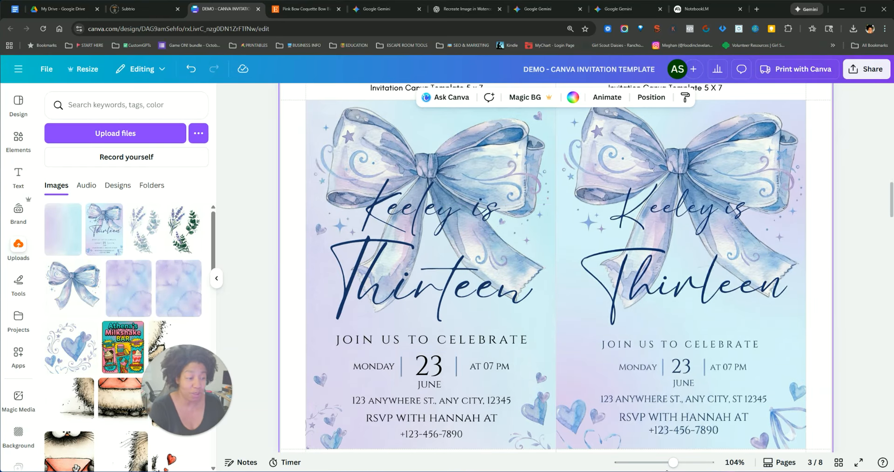
left_click_drag(673, 464, 671, 465)
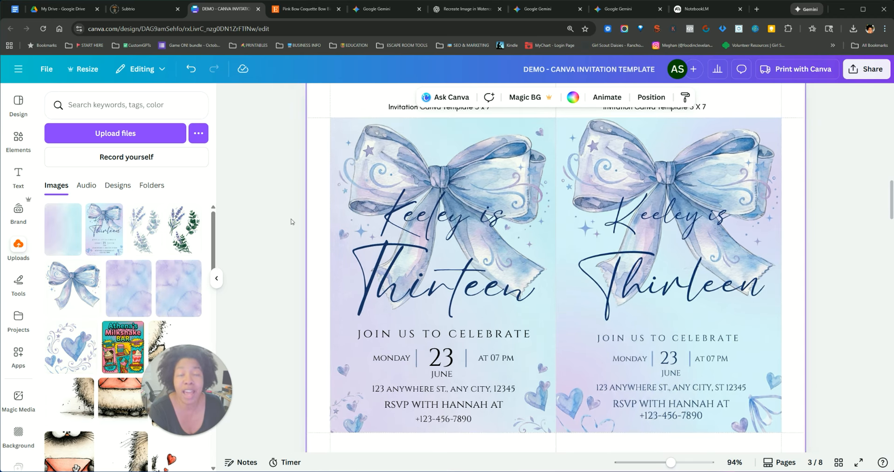
left_click(294, 10)
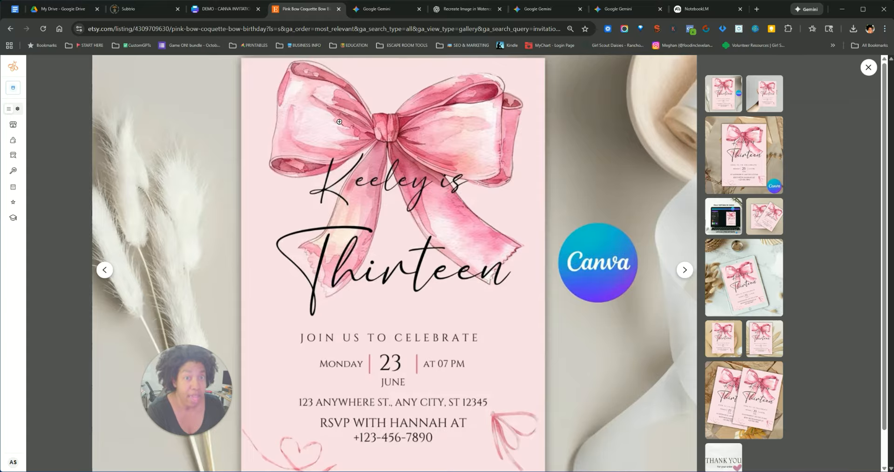
left_click(233, 11)
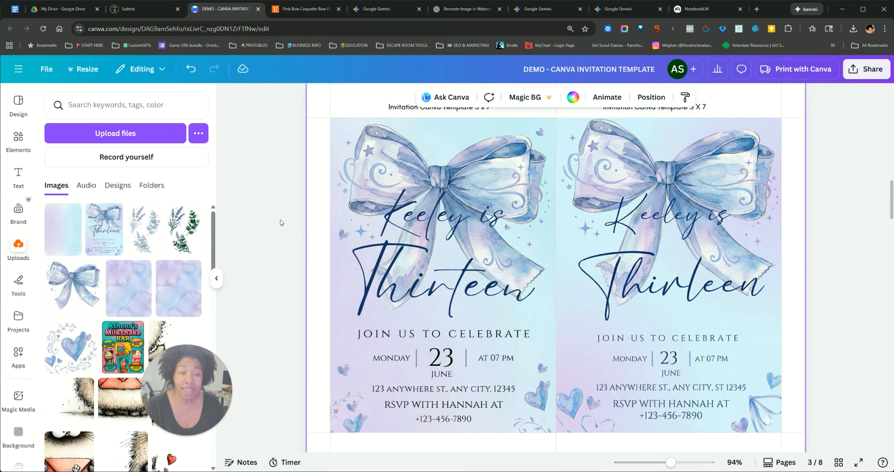
Add the uploaded lavender and eucalyptus image to page 3 without its background, cropped to the upper-left lavender bunch
left_click(185, 241)
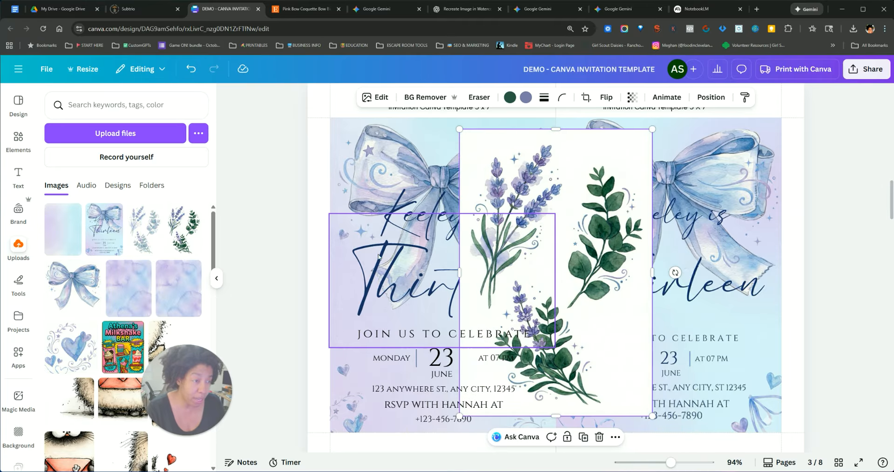
left_click(408, 99)
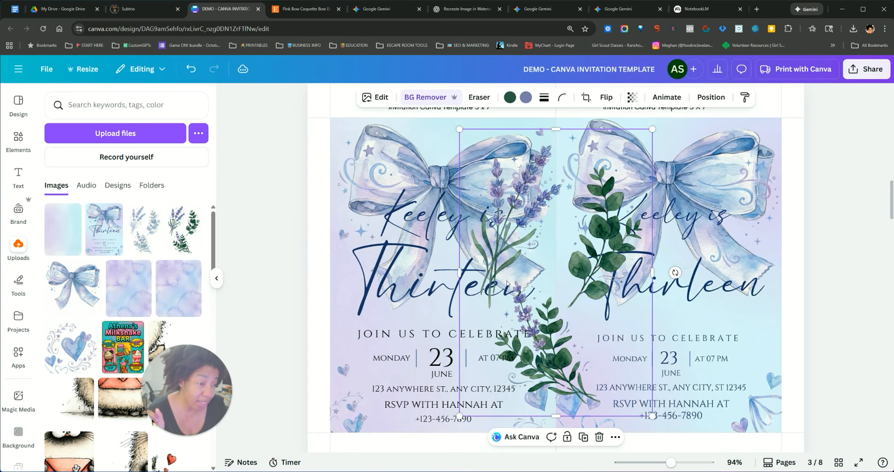
left_click_drag(652, 272, 574, 267)
left_click_drag(515, 416, 514, 302)
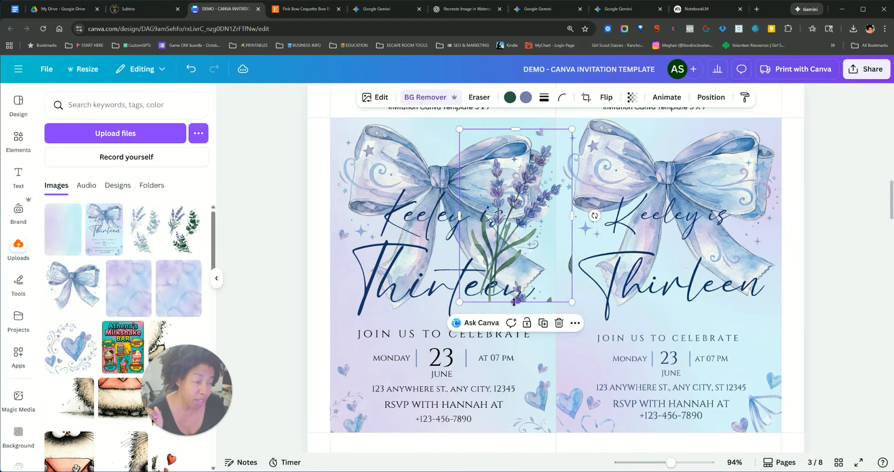
Place the lavender over the left-hand invitation's lower-left edge and duplicate page 3
left_click_drag(498, 233, 315, 371)
scroll(765, 165, "up", 2)
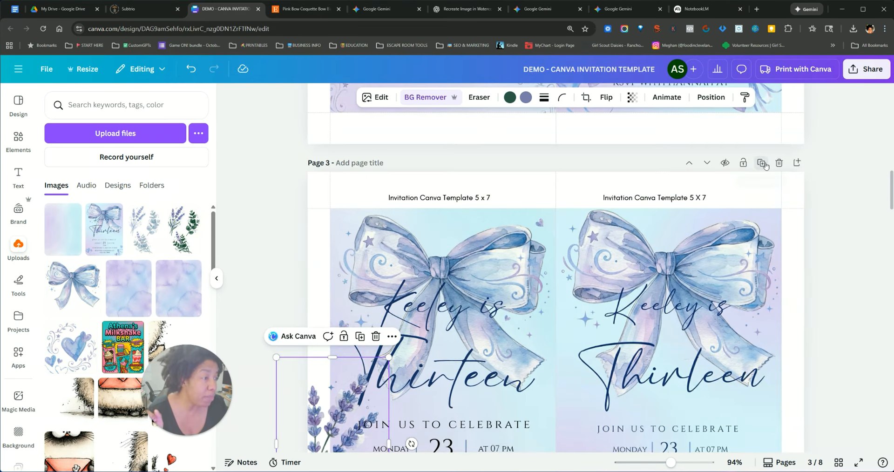
left_click(763, 163)
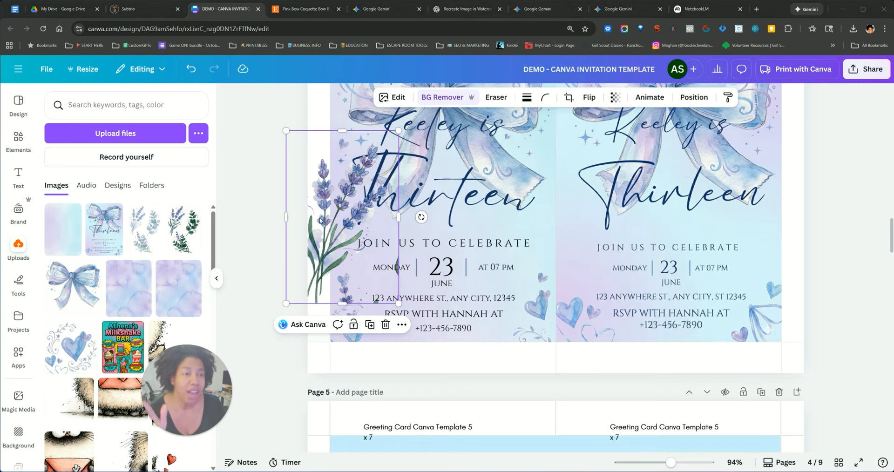
On the duplicated page, reposition the lavender bunch in the left-hand invitation's lower-left corner
left_click_drag(322, 218, 340, 204)
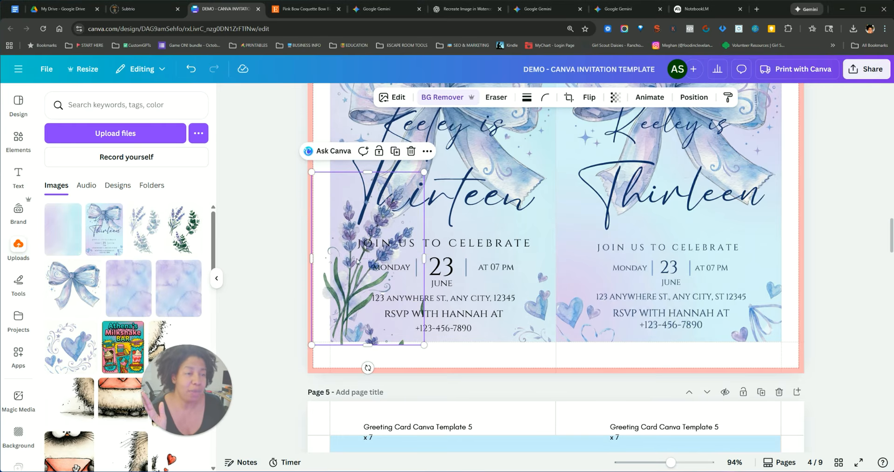
scroll(423, 263, "up", 6)
scroll(421, 262, "up", 10)
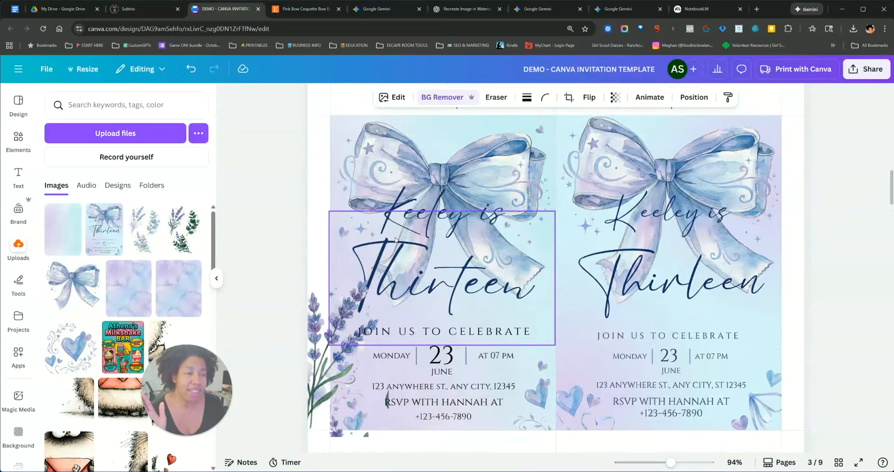
Delete the lavender bunch from the left-hand invitation on page 3
scroll(415, 250, "down", 8)
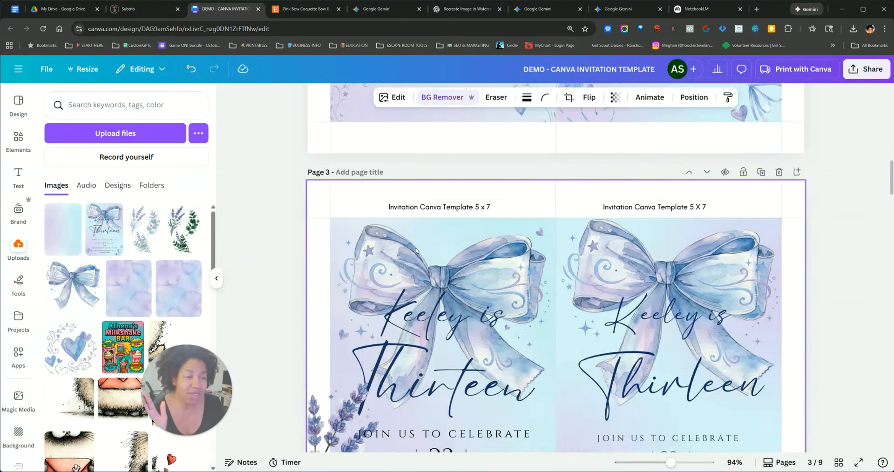
key("Delete")
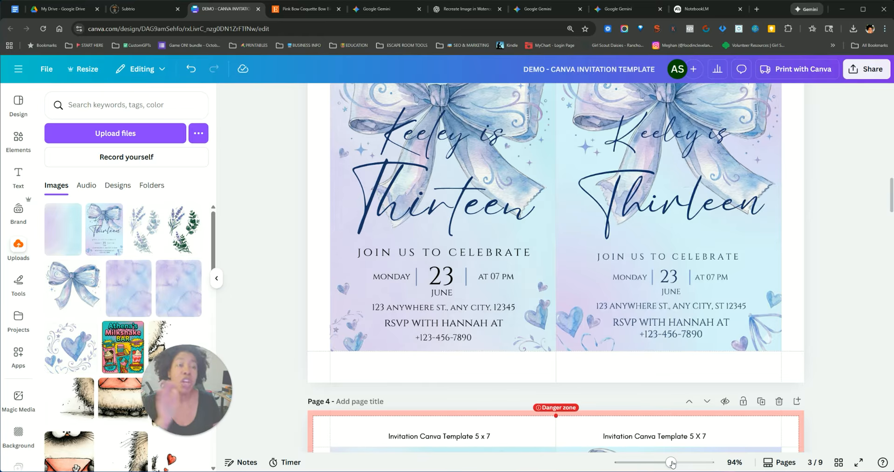
Switch to the Gemini milkshake bar flyer chat and review its flyer versions in different layouts and art styles
left_click(617, 11)
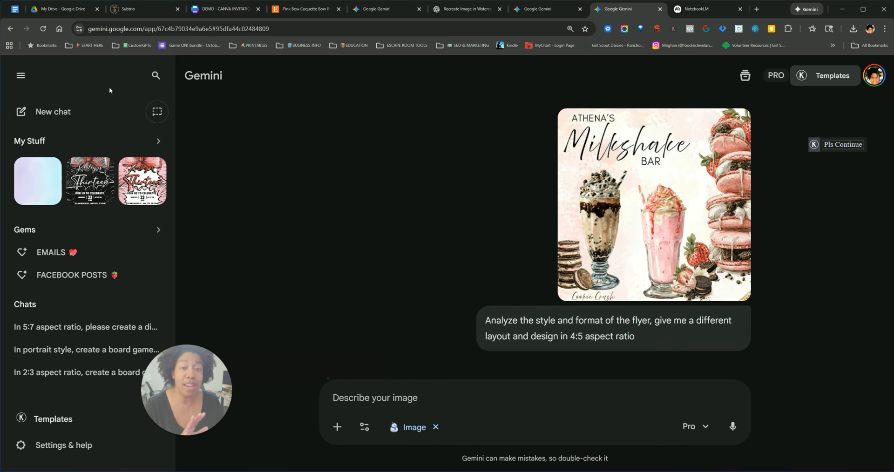
left_click(21, 76)
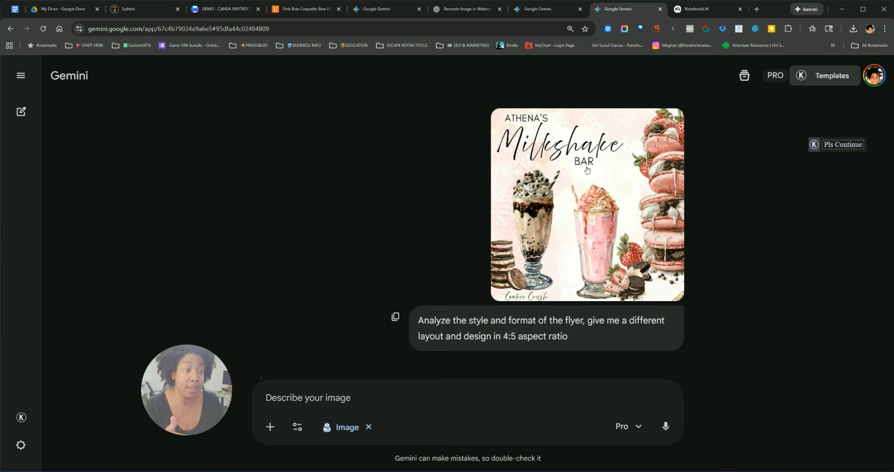
scroll(587, 170, "down", 2)
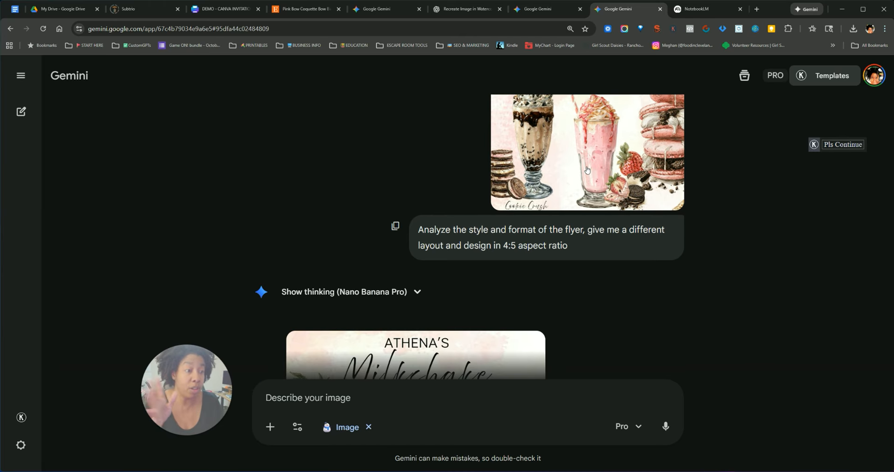
scroll(587, 170, "down", 4)
scroll(469, 211, "down", 4)
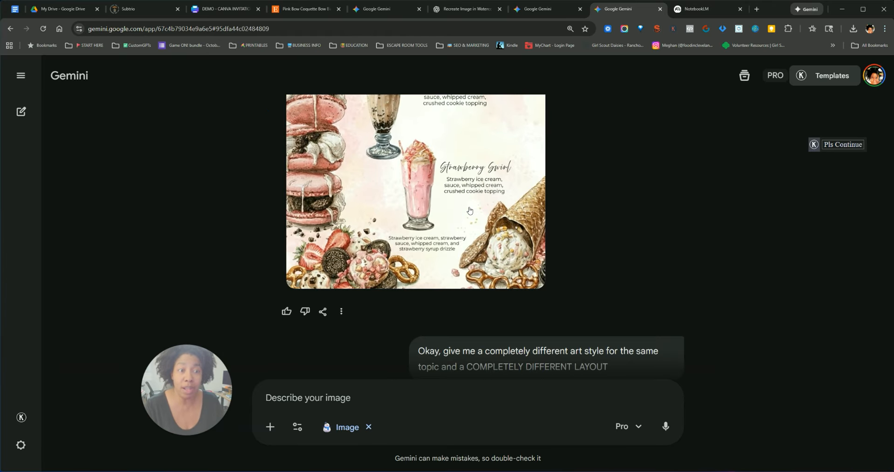
scroll(470, 210, "down", 8)
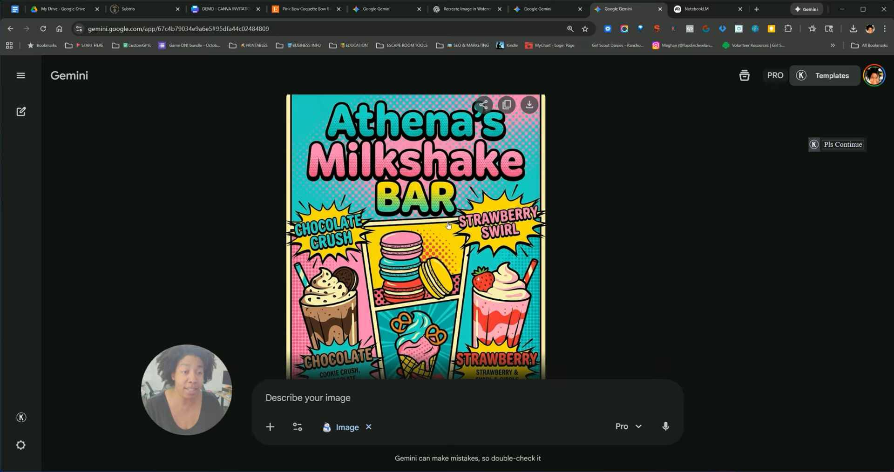
scroll(447, 223, "down", 2)
scroll(446, 220, "down", 9)
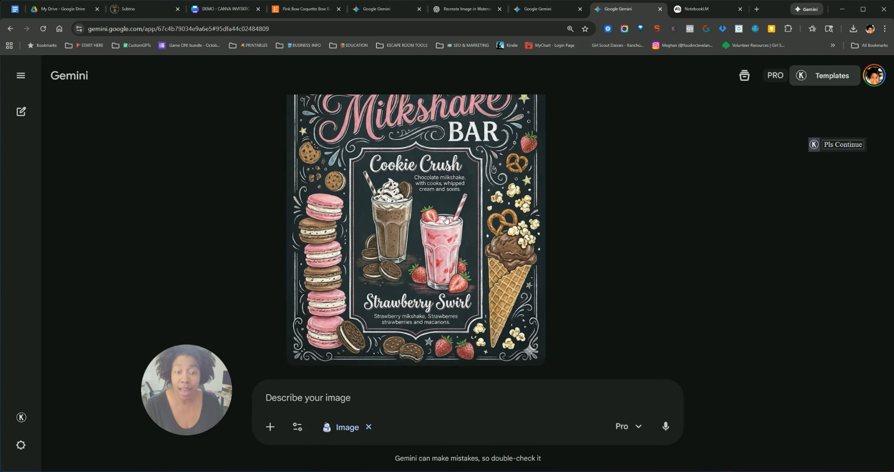
Switch to the Gemini Valentine's Day Candy Gram chat and review the flyer designs made for Maple Grove Elementary PTO
left_click(698, 9)
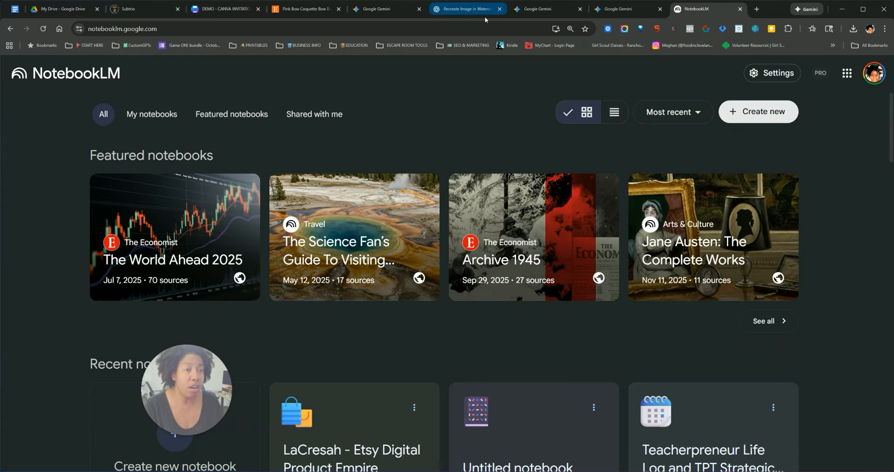
left_click(554, 9)
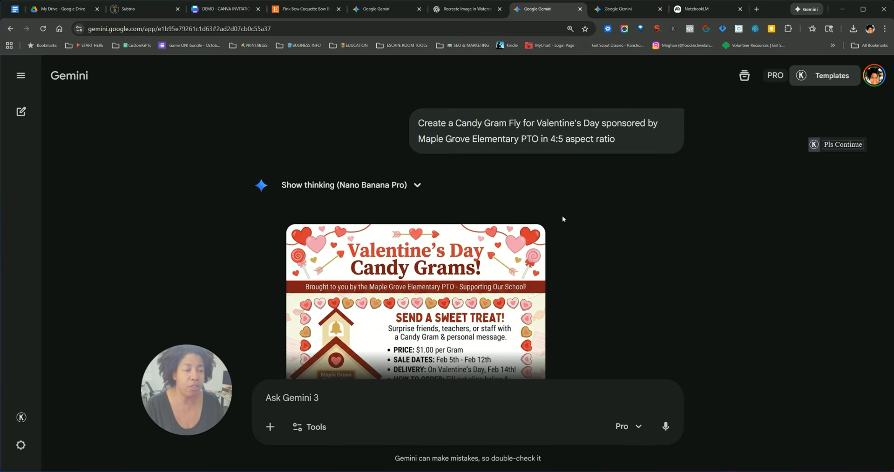
scroll(554, 219, "down", 4)
scroll(500, 230, "down", 12)
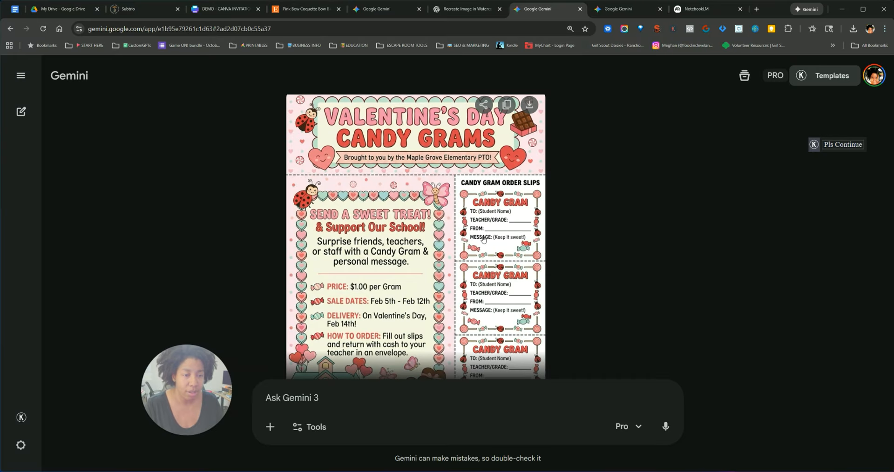
scroll(483, 239, "down", 15)
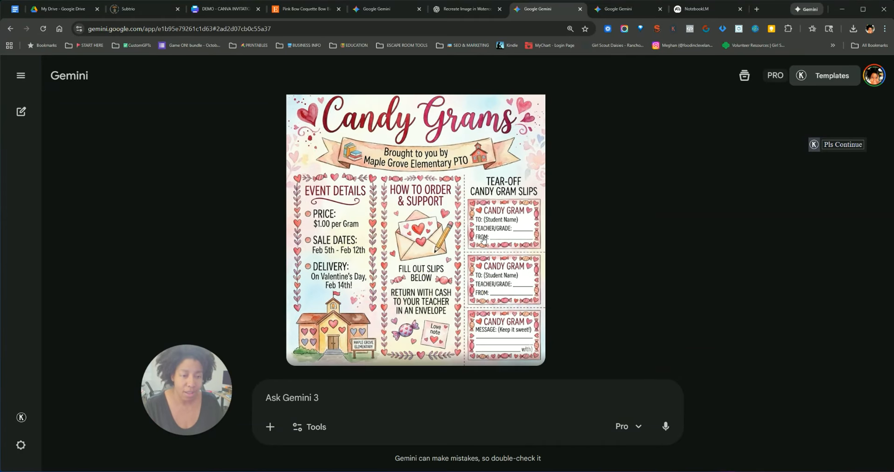
Return to the Canva invitation template and view the two page 3 invitations side by side with the uploads collapsed
left_click(222, 10)
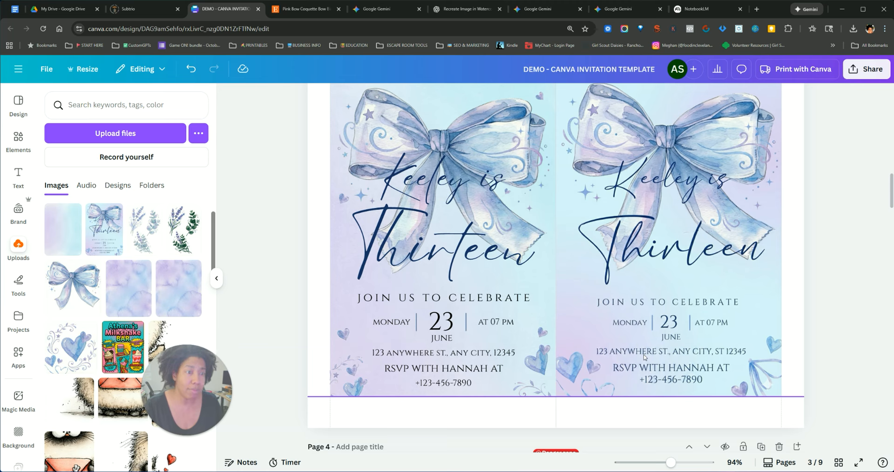
scroll(644, 358, "up", 1)
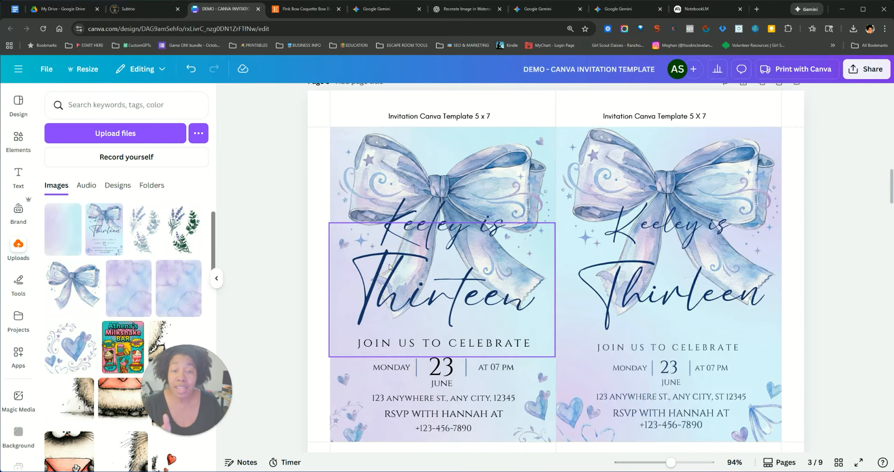
left_click(217, 279)
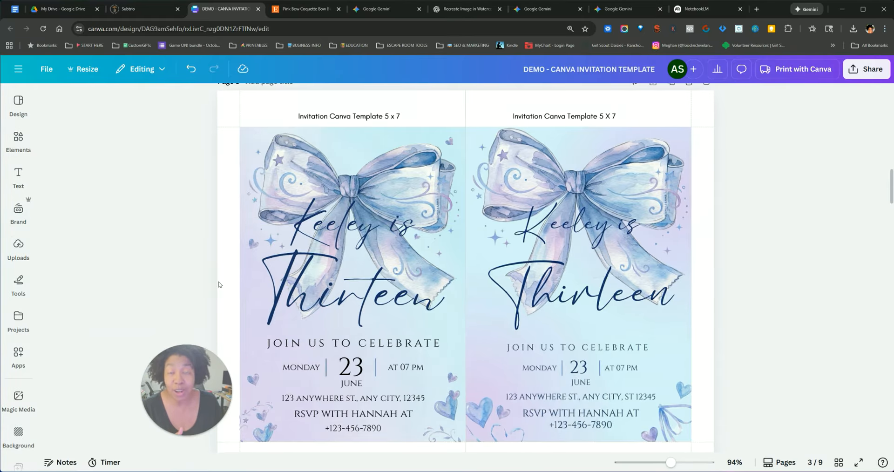
left_click_drag(170, 423, 105, 242)
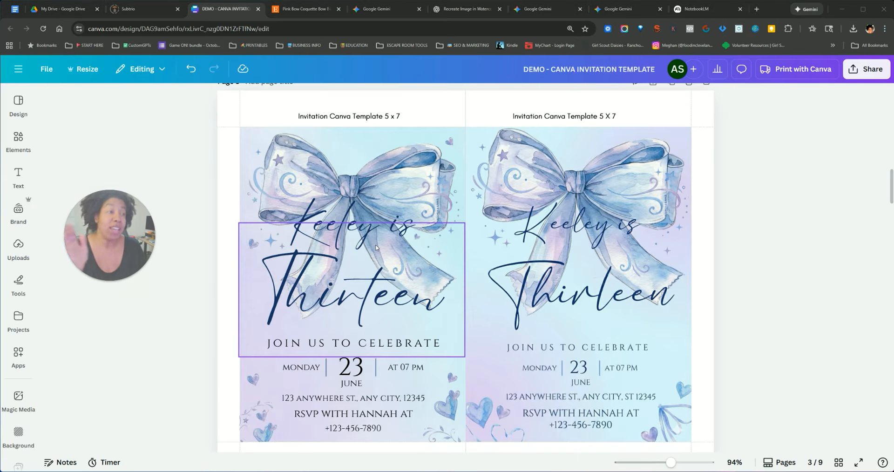